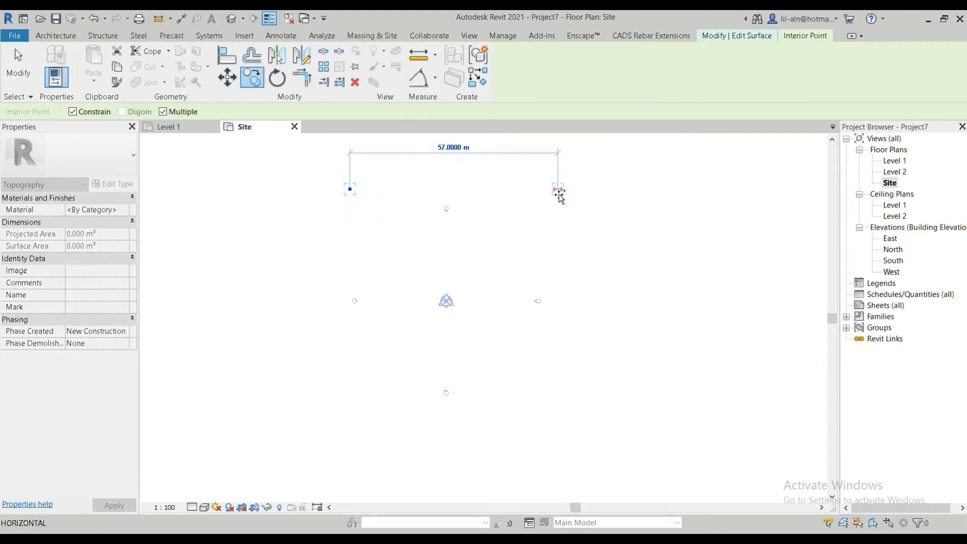
Step: Copy the surface point 60 m right, 60 m down and 60 m left to form a square toposurface
text(60m)
key(Return)
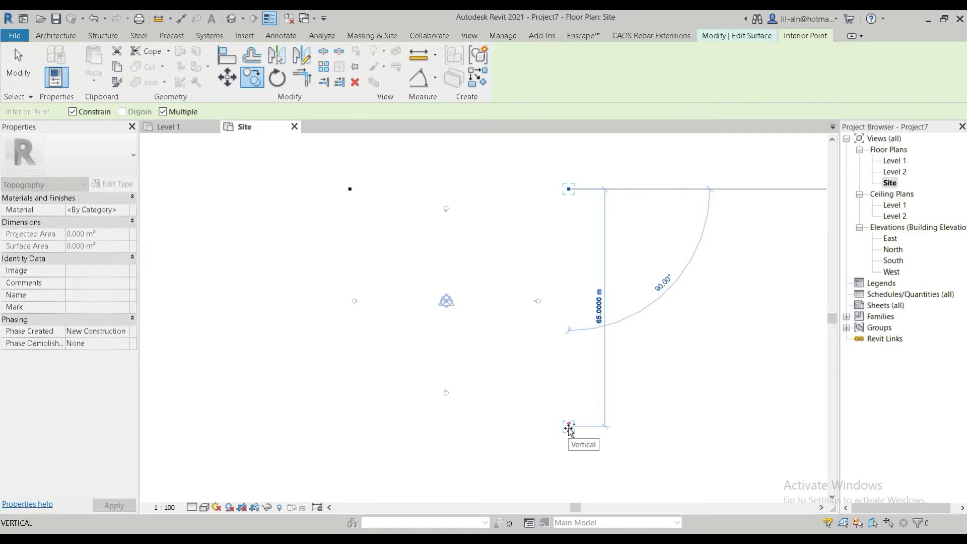
text(60)
key(Return)
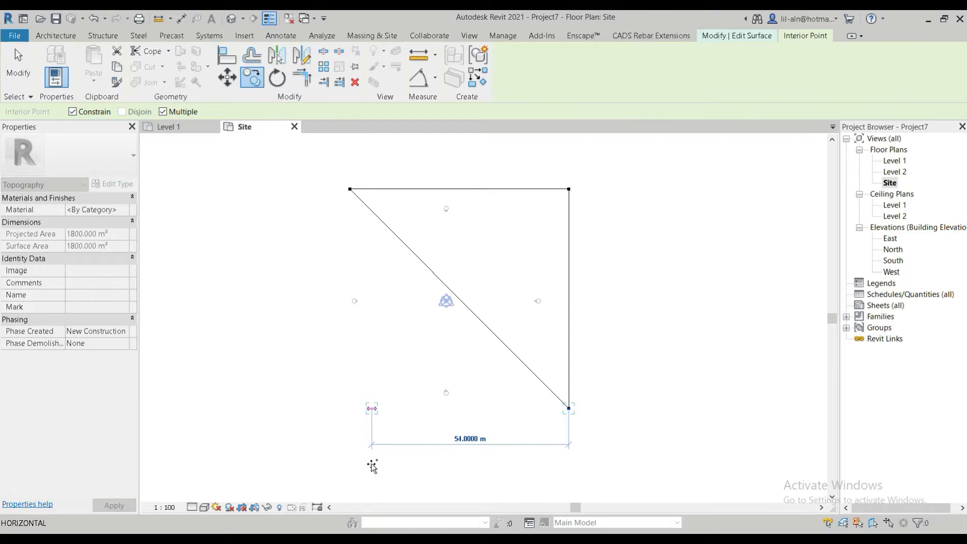
key(Return)
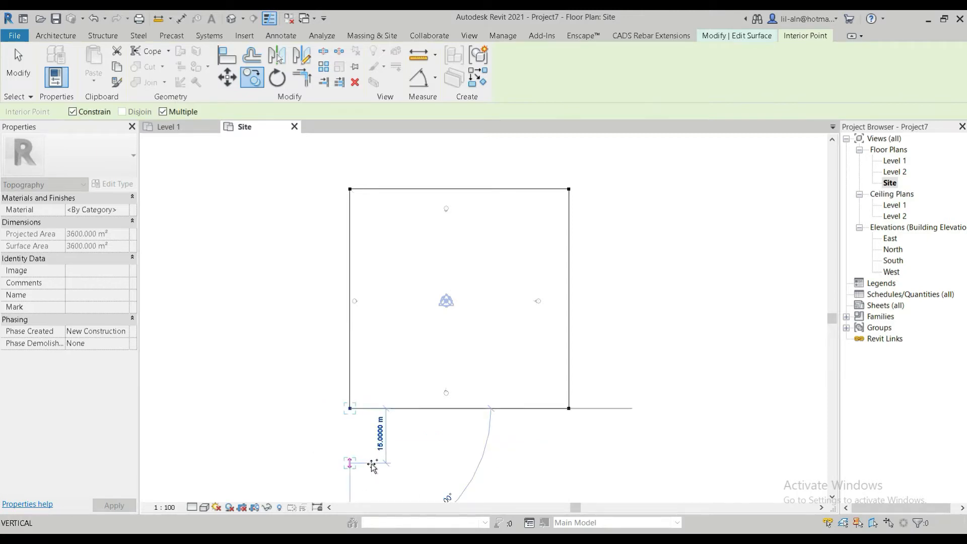
Step: Finish editing the toposurface and switch the site plan to a visual style that fills the surface with its colour
click(750, 39)
click(509, 81)
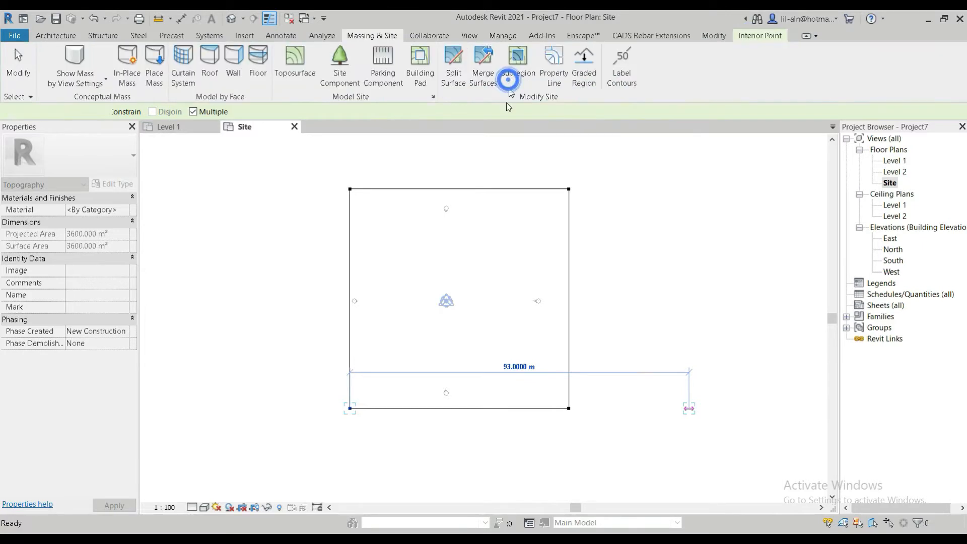
click(204, 507)
click(214, 492)
click(191, 507)
click(257, 379)
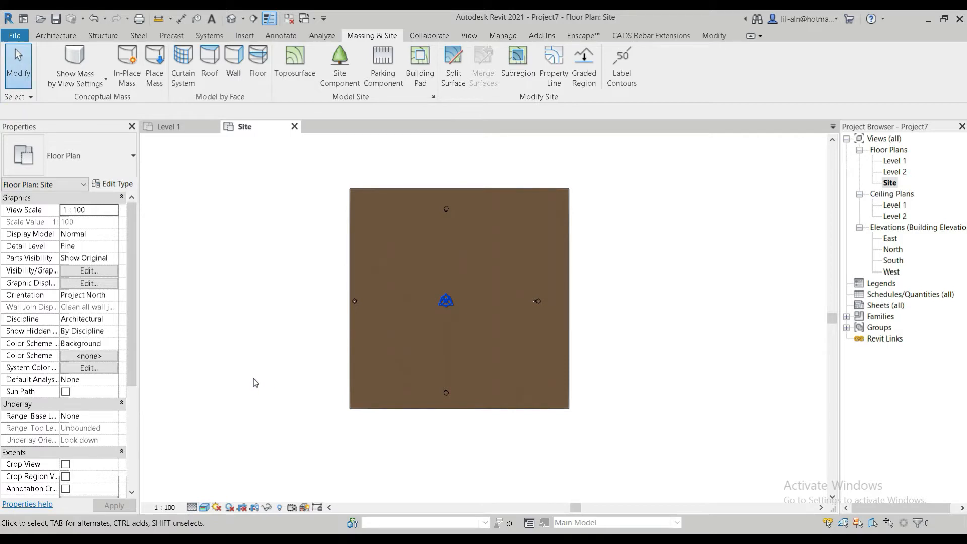
Step: Move the toposurface slightly left and up in the site plan and deselect it
click(493, 373)
mouse_move(478, 342)
mouse_down()
mouse_move(452, 337)
mouse_move(479, 361)
mouse_move(461, 349)
mouse_up()
click(460, 443)
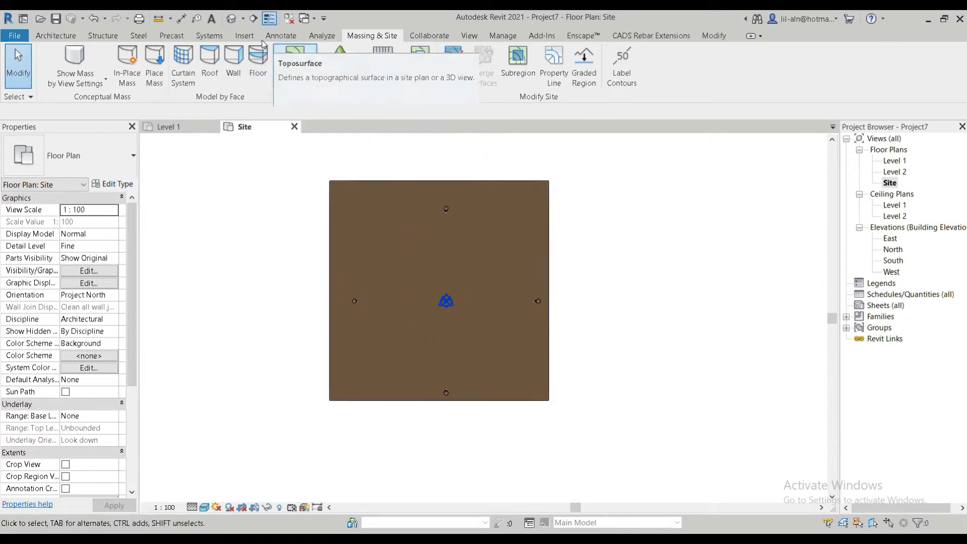
Step: Start a detail line and switch the site plan to a visual style that shows the surface without fill
click(50, 35)
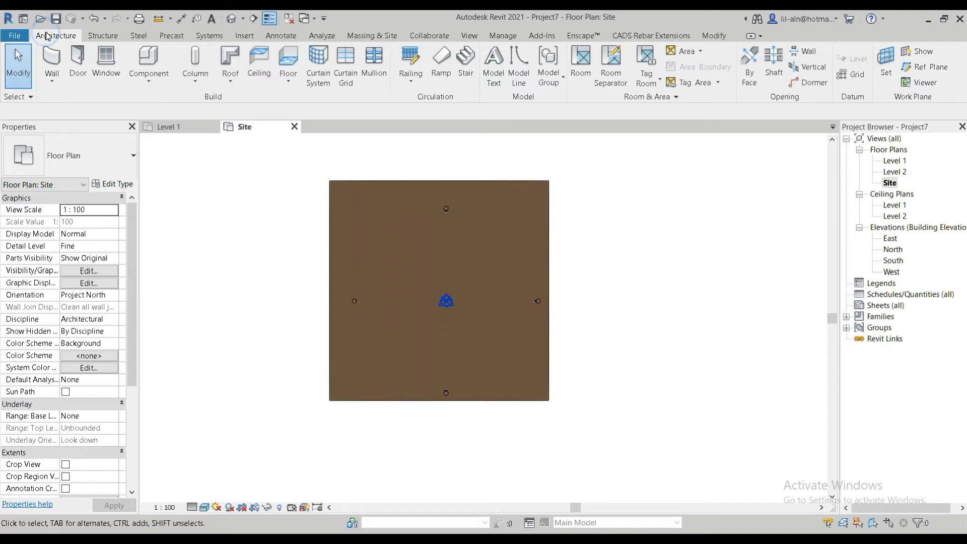
click(282, 36)
click(287, 50)
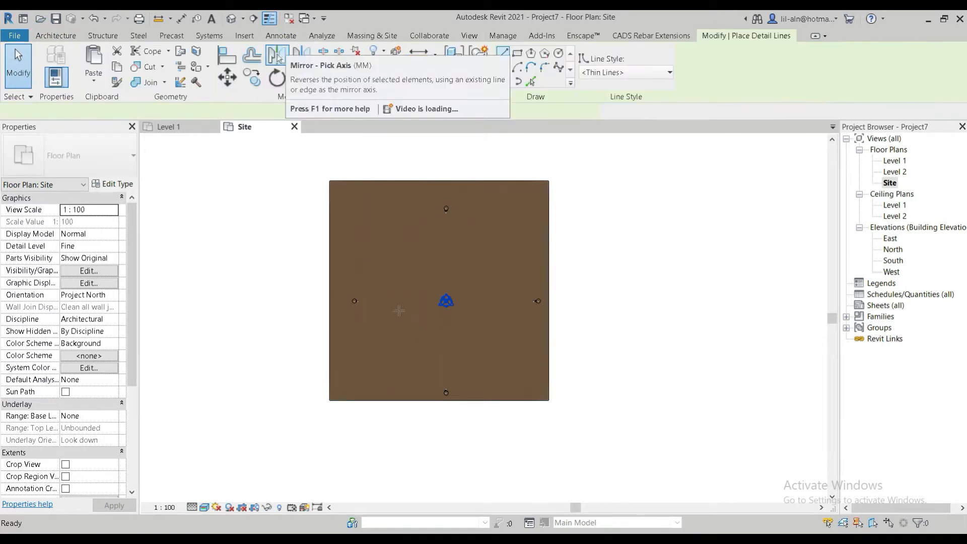
click(205, 509)
click(229, 452)
Step: Draw a detail-line circle with a radius of 8 m in the lower-right part of the square surface
scroll(470, 310, up, 2)
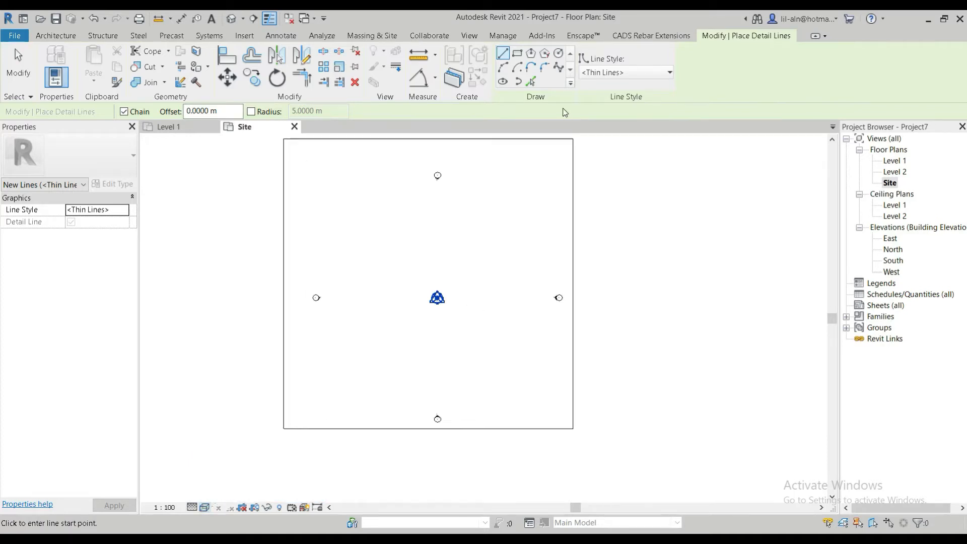
click(558, 53)
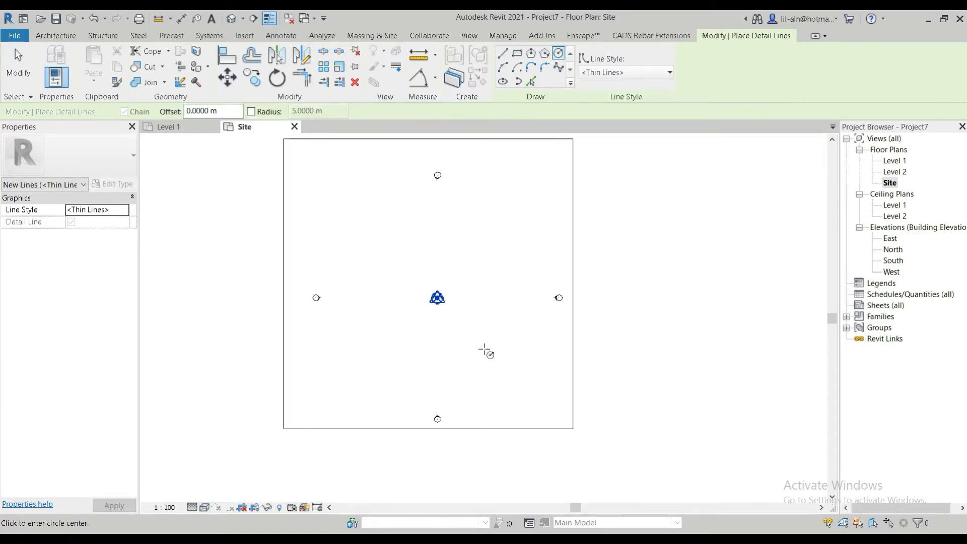
click(483, 349)
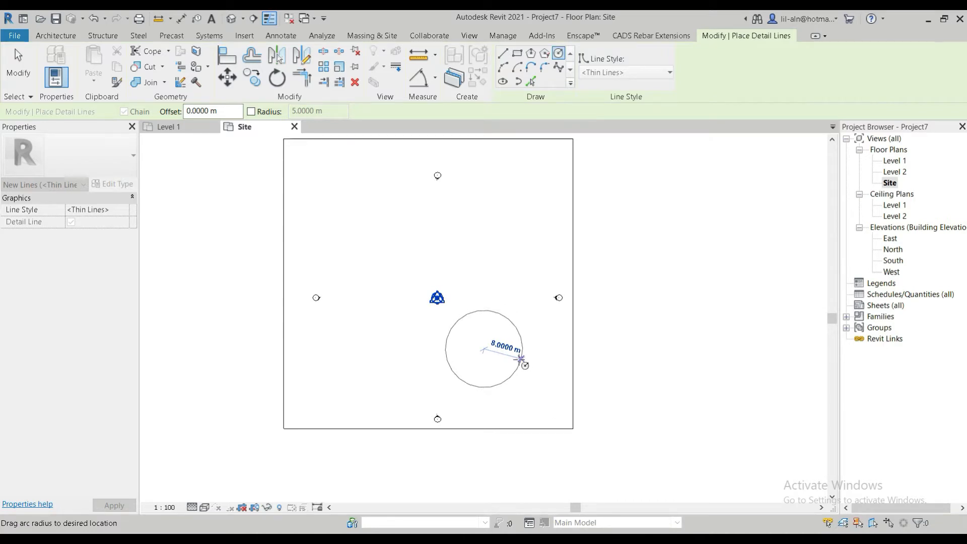
click(520, 359)
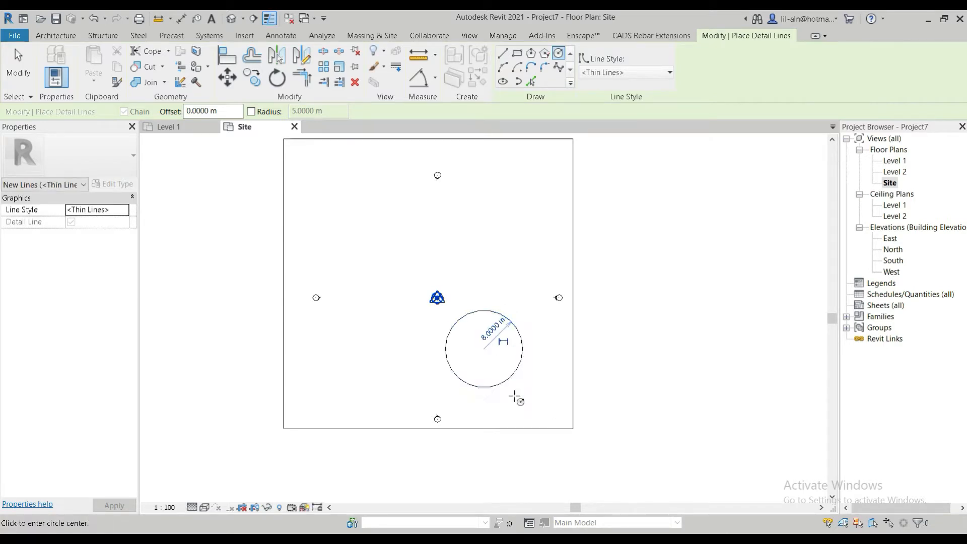
Step: Draw a vertical detail line about 41 m long from the circle's upper-right edge to just beyond the surface's top edge
scroll(506, 365, up, 3)
scroll(504, 358, down, 2)
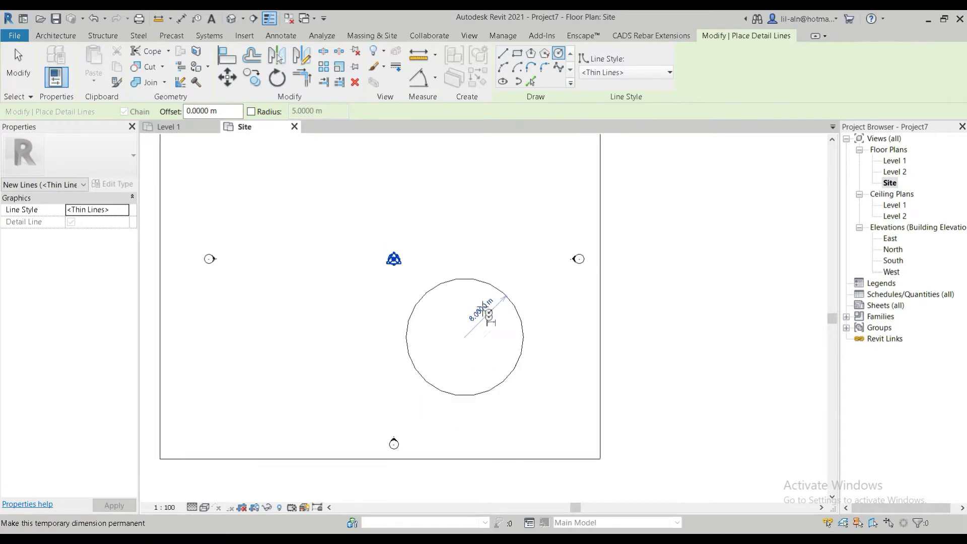
middle_drag(522, 272, 506, 342)
click(503, 54)
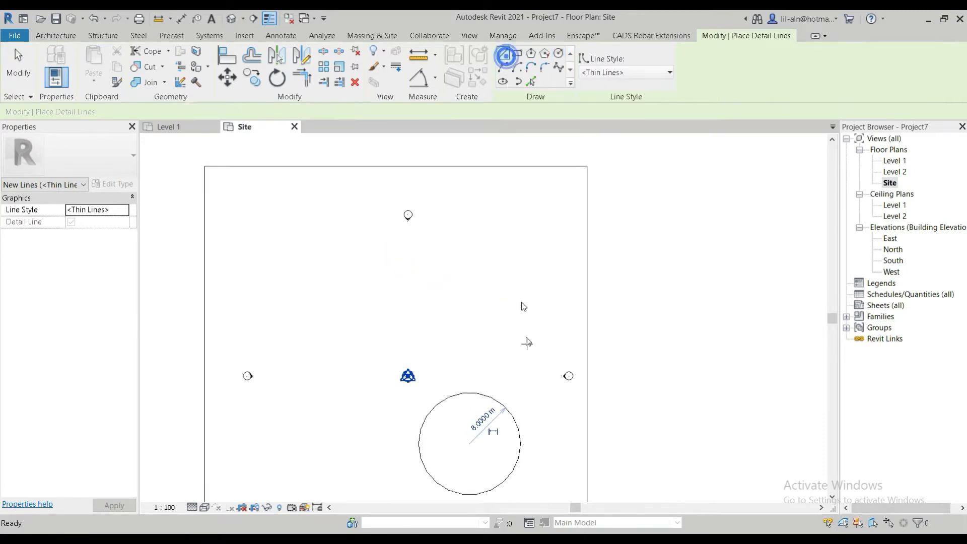
click(510, 412)
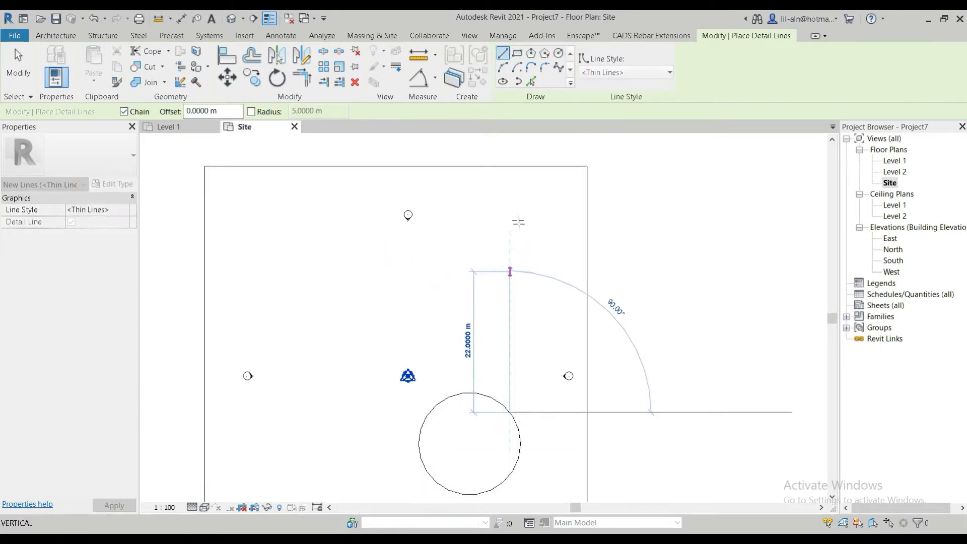
click(509, 149)
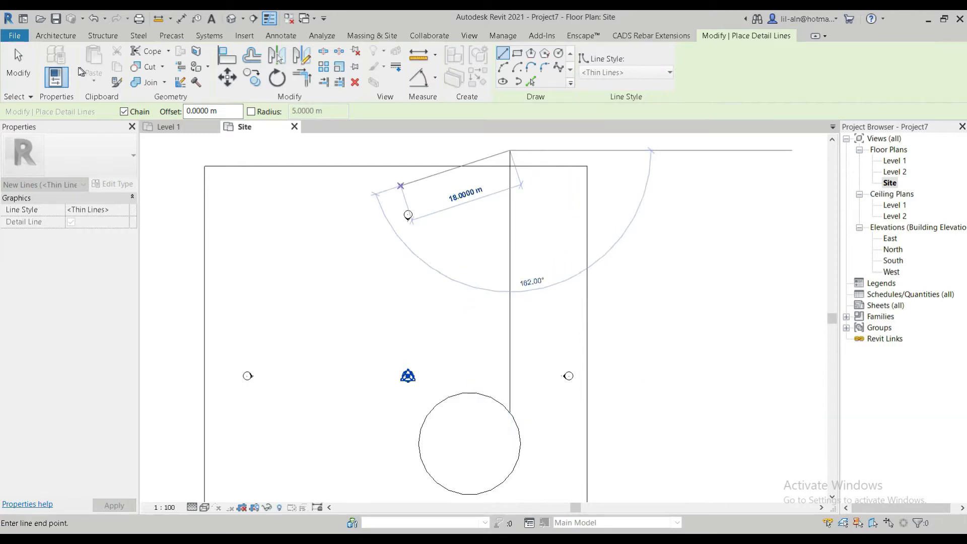
click(19, 62)
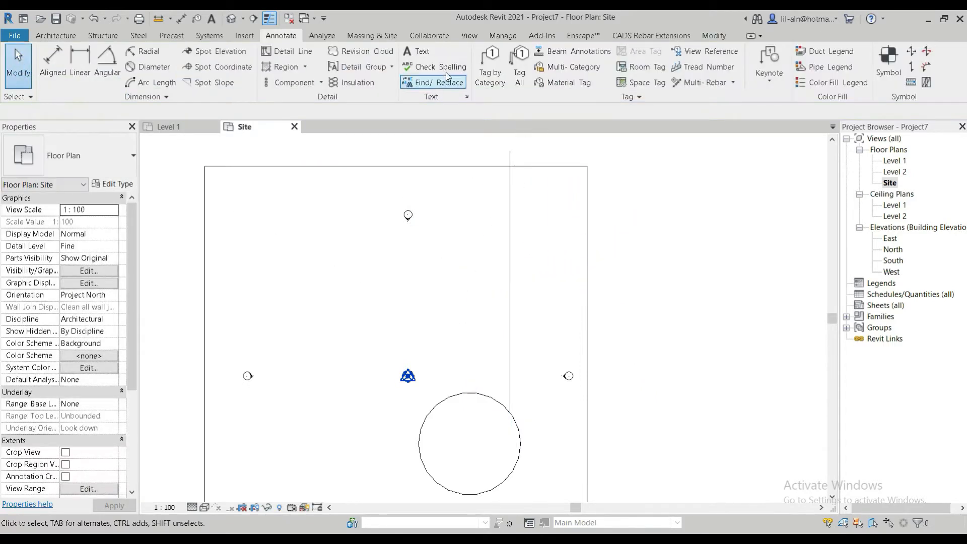
Step: Offset a copy of the vertical detail line 2 m to its left using Pick Lines
click(290, 51)
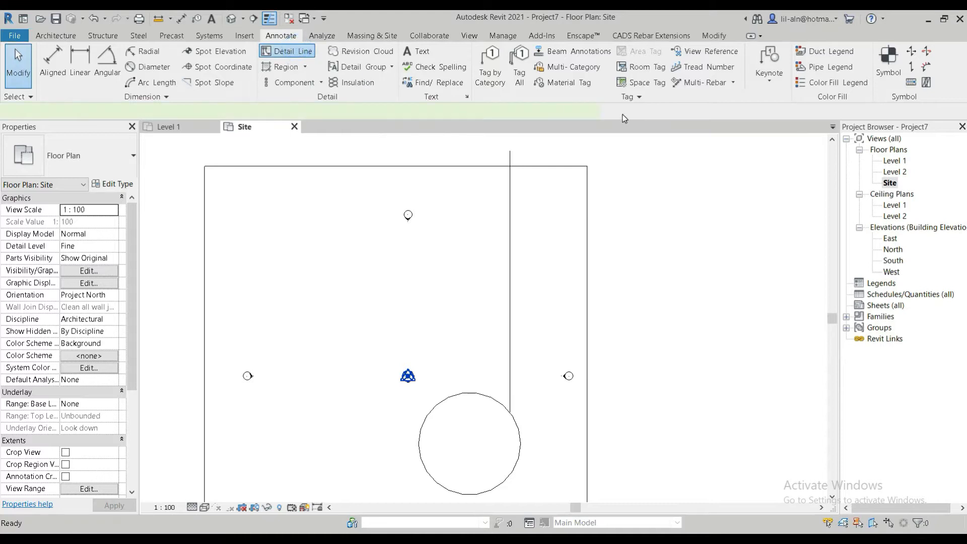
click(530, 81)
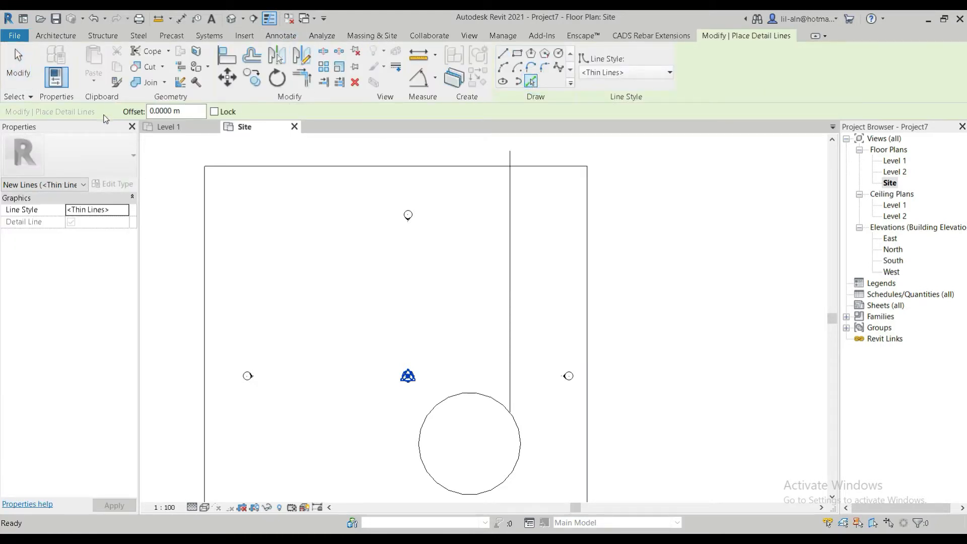
click(189, 113)
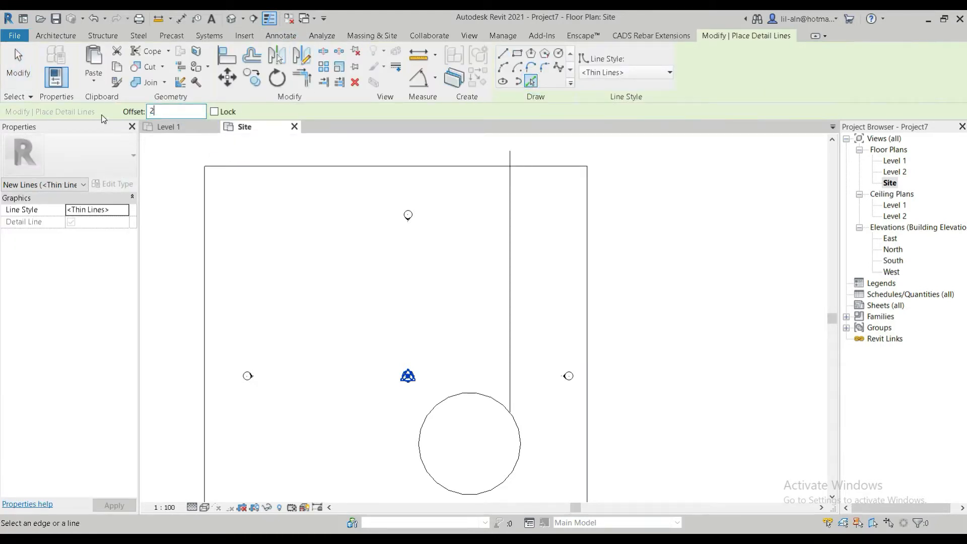
click(508, 302)
scroll(534, 394, up, 1)
scroll(535, 395, up, 2)
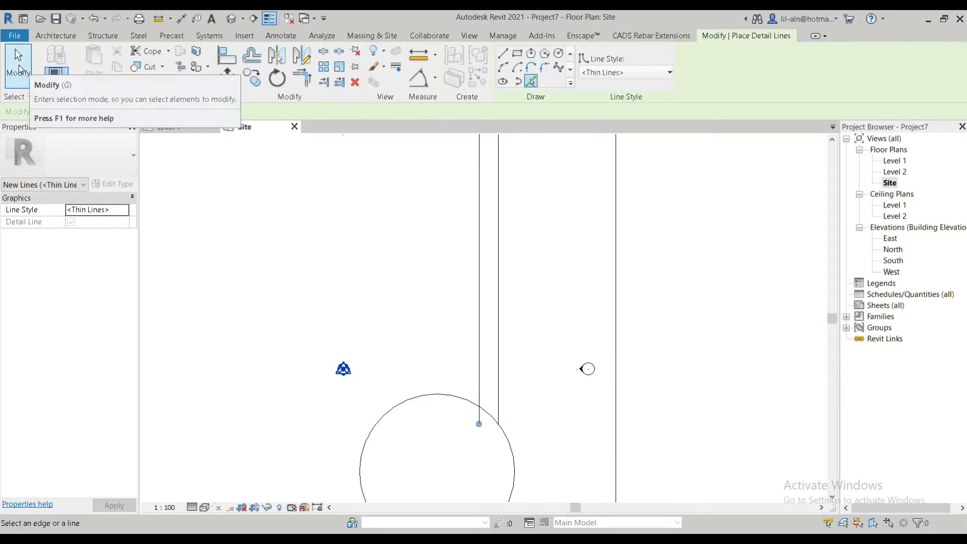
click(18, 63)
Step: Delete the offset copy to the left of the original vertical detail line
scroll(367, 321, down, 3)
middle_drag(384, 284, 378, 239)
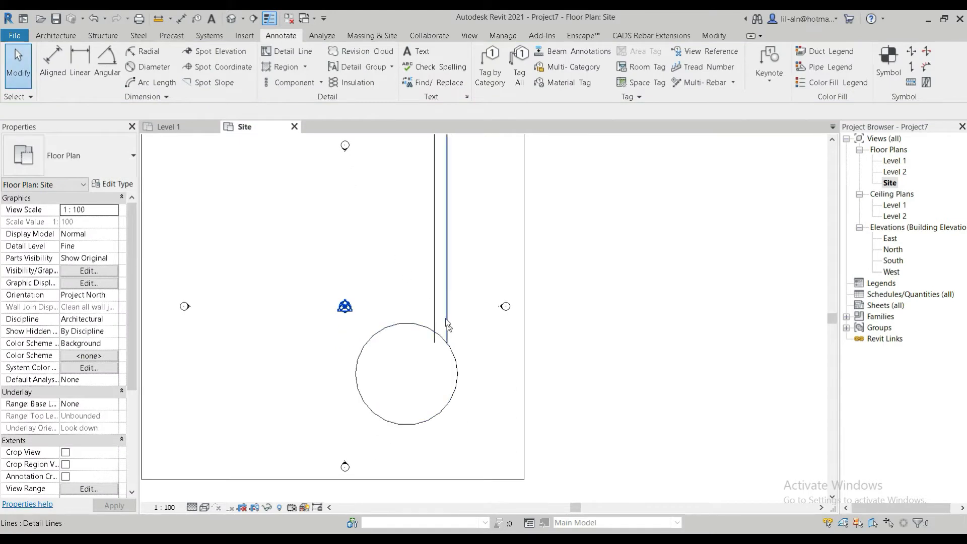
click(434, 280)
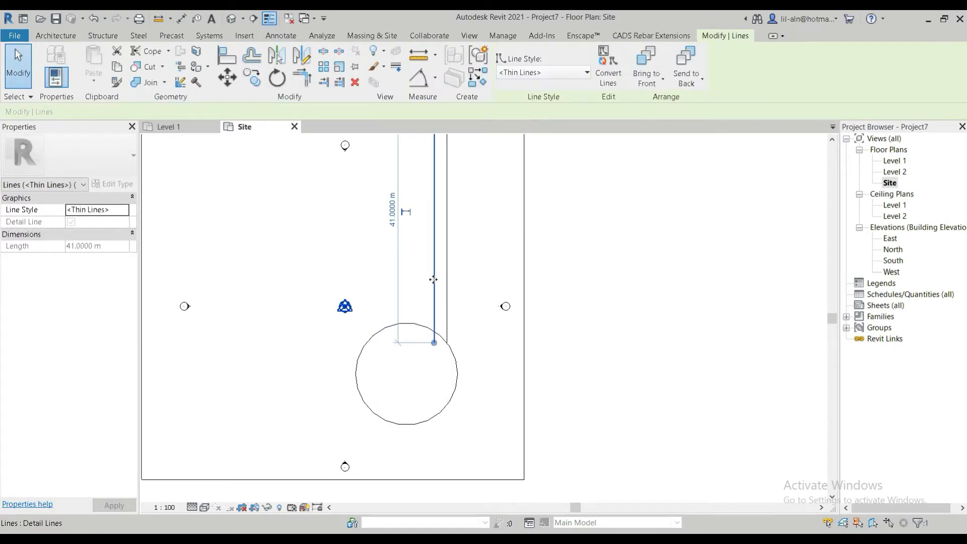
key(Delete)
Step: Offset a copy of the vertical detail line 8 m to its left using Pick Lines
click(280, 35)
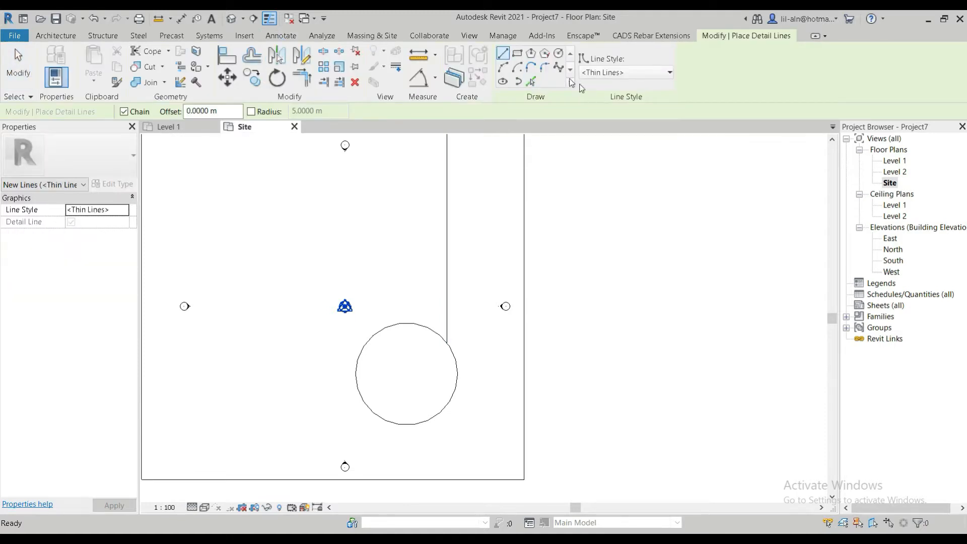
click(530, 81)
click(191, 111)
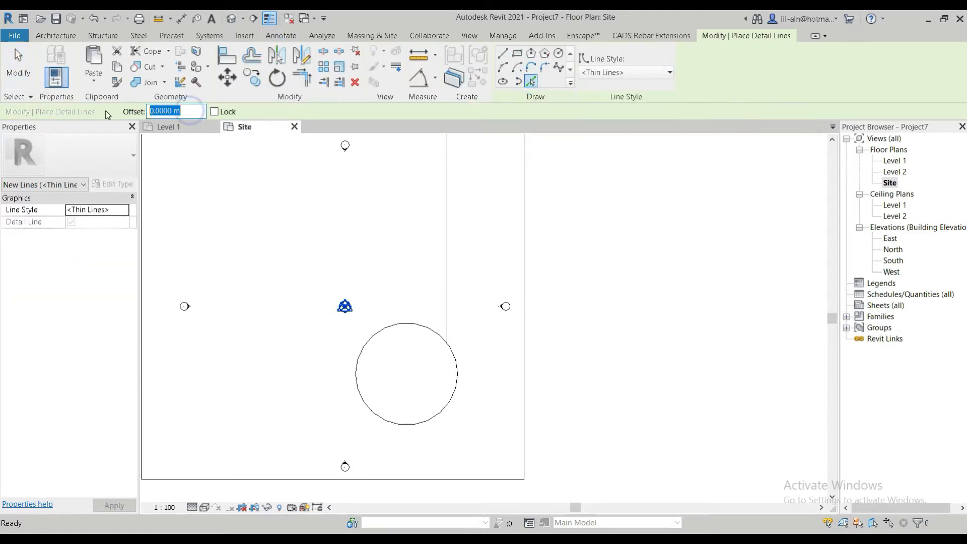
click(456, 278)
scroll(458, 282, down, 2)
Step: Draw a horizontal detail line with an 8 m offset from the left vertical line to beyond the surface's left edge
click(502, 53)
click(427, 359)
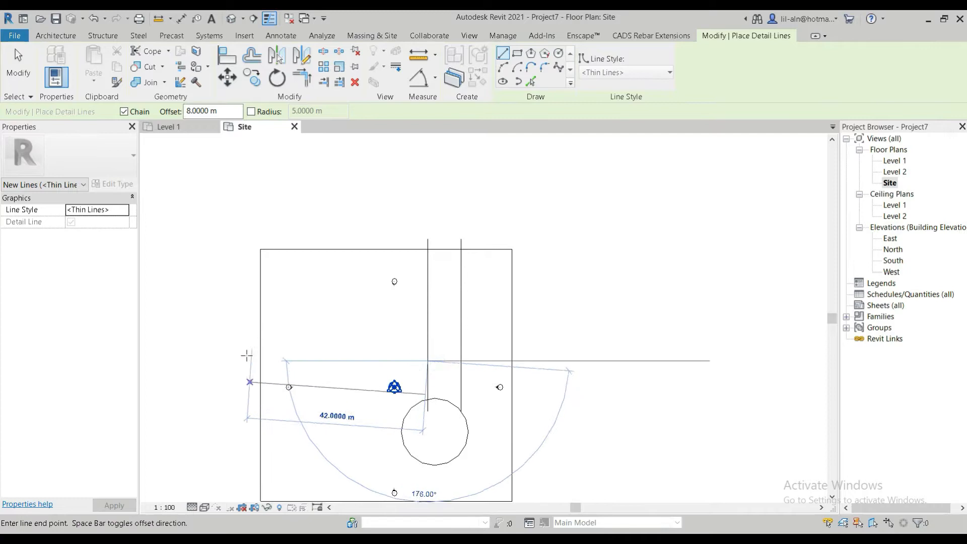
click(230, 354)
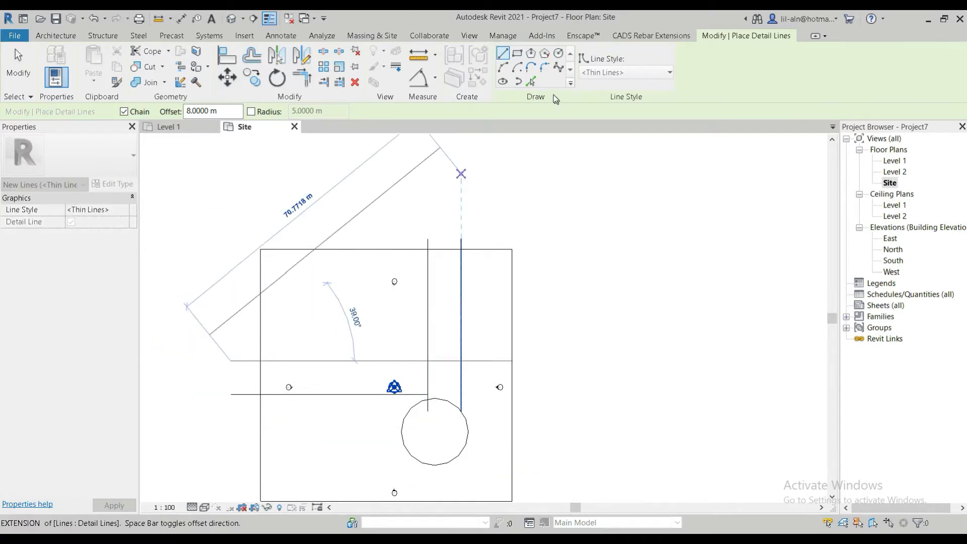
Step: Offset a copy of the horizontal detail line 8 m upward using Pick Lines and leave the command
click(532, 81)
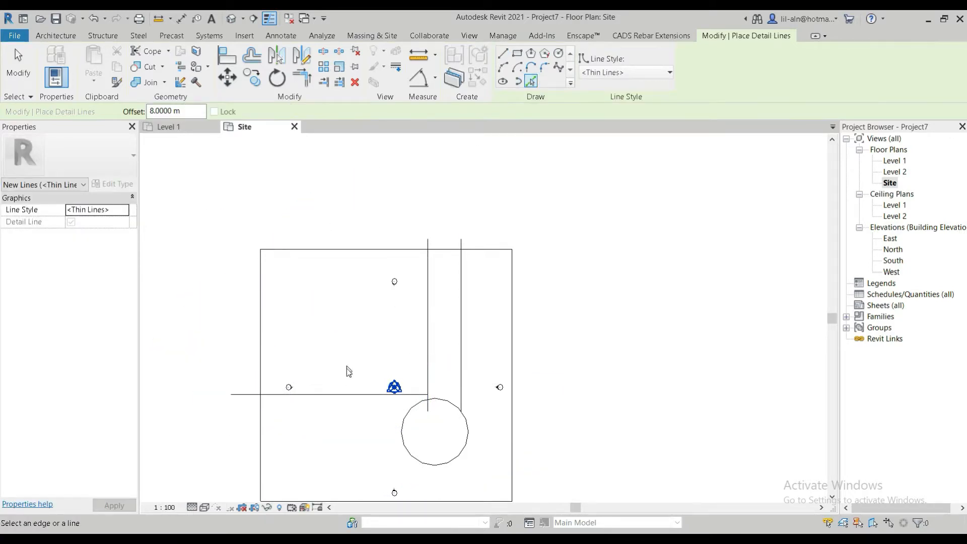
click(346, 390)
scroll(444, 411, up, 2)
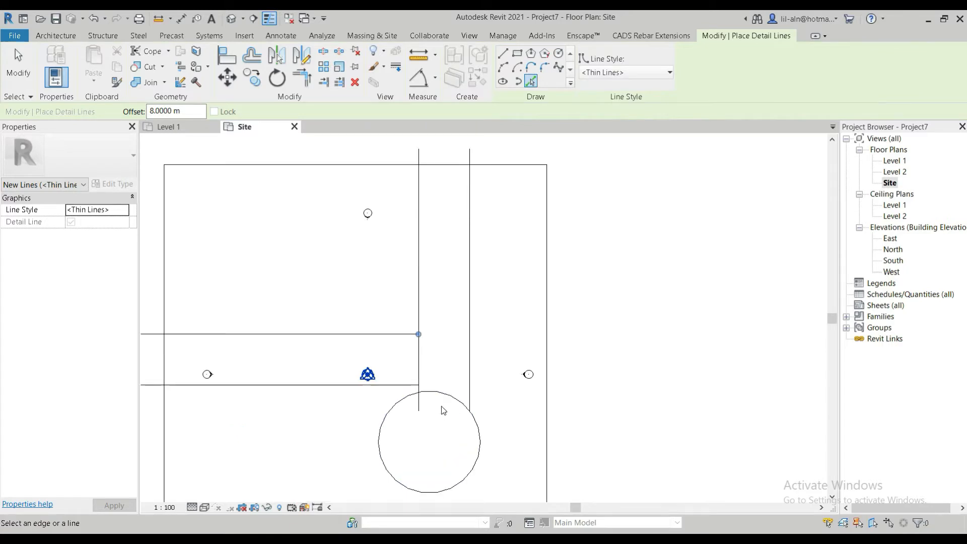
key(Escape)
key(Escape)
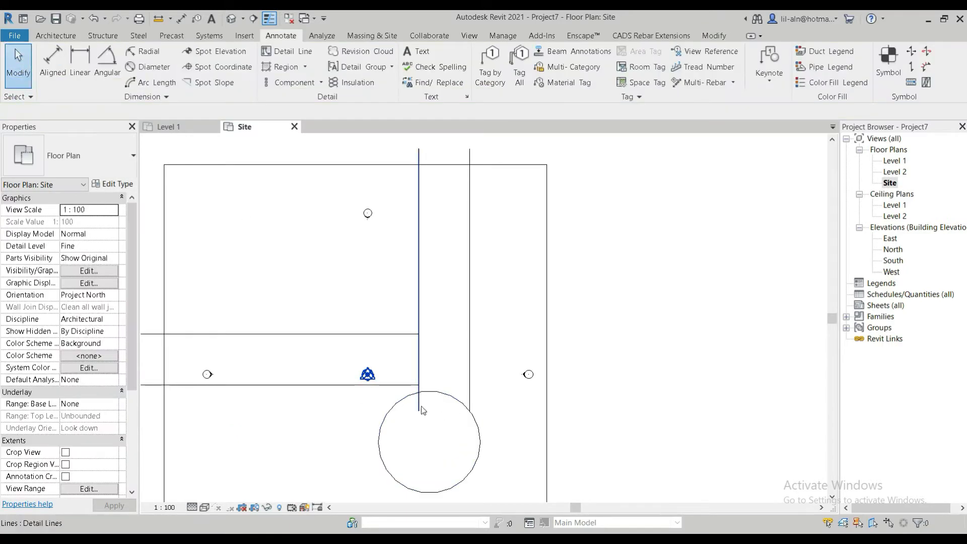
Step: Move the circle right and down so it sits centred below the vertical lines, and extend both lines' lower ends to it
click(476, 448)
drag(480, 451, 501, 456)
scroll(450, 232, down, 3)
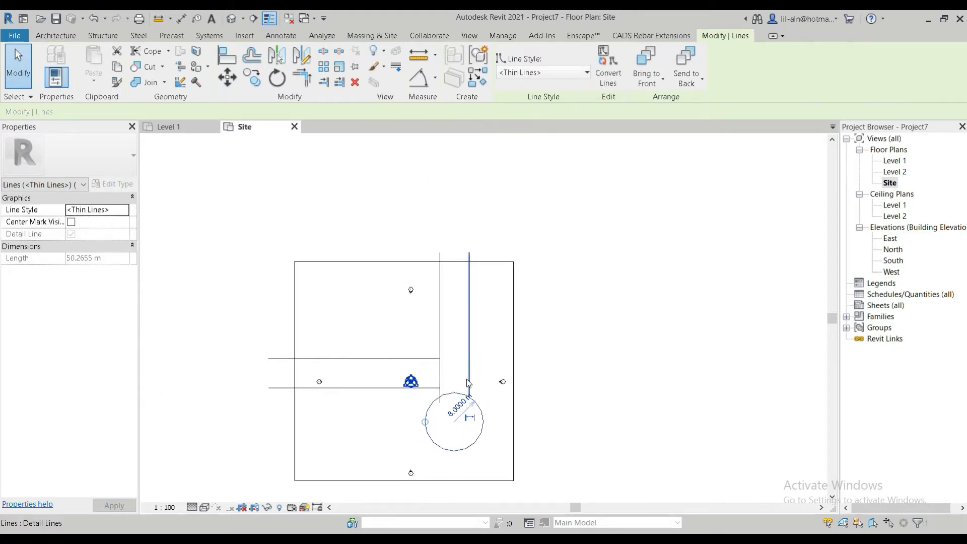
scroll(458, 302, up, 3)
drag(464, 400, 463, 444)
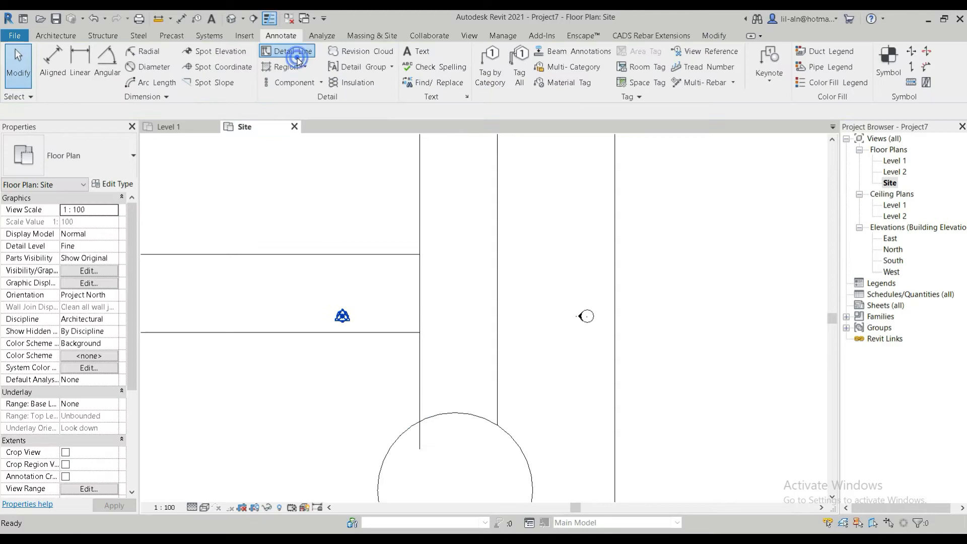
Step: Try to fillet the corner between the lower horizontal line and the left vertical line with a 5 m radius
click(295, 53)
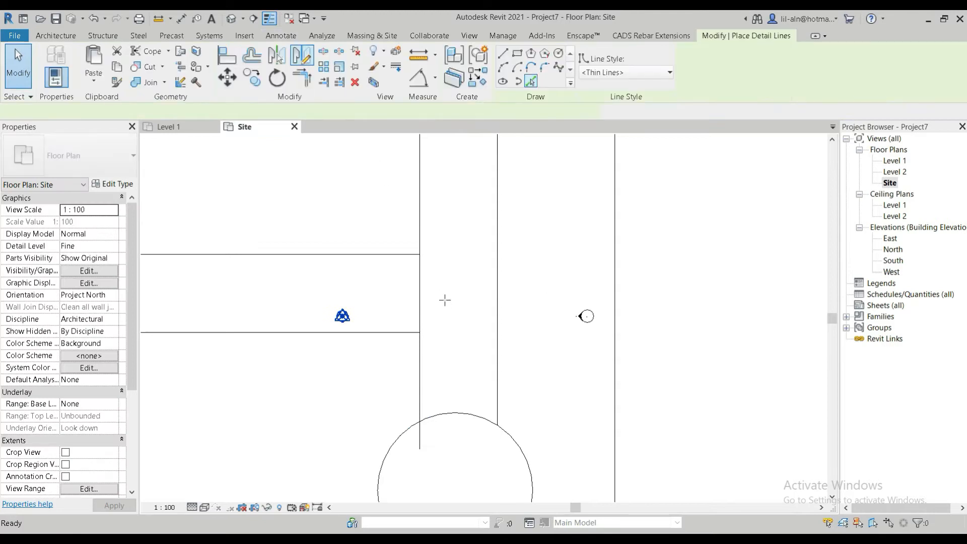
scroll(442, 301, down, 2)
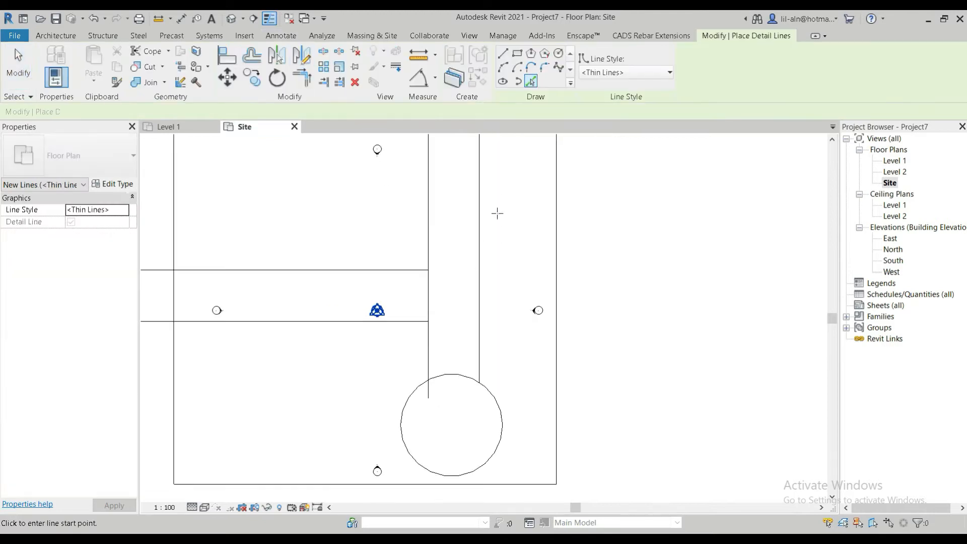
click(543, 67)
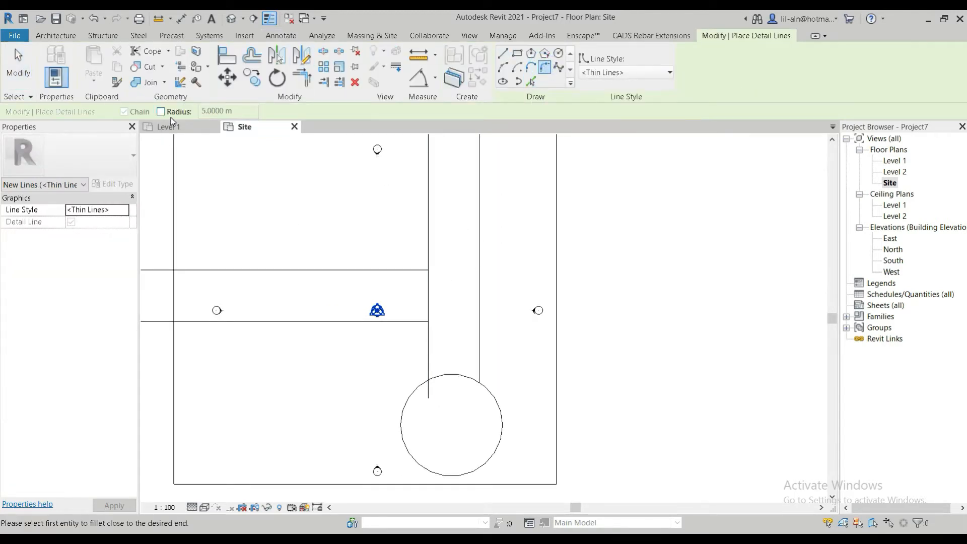
click(399, 320)
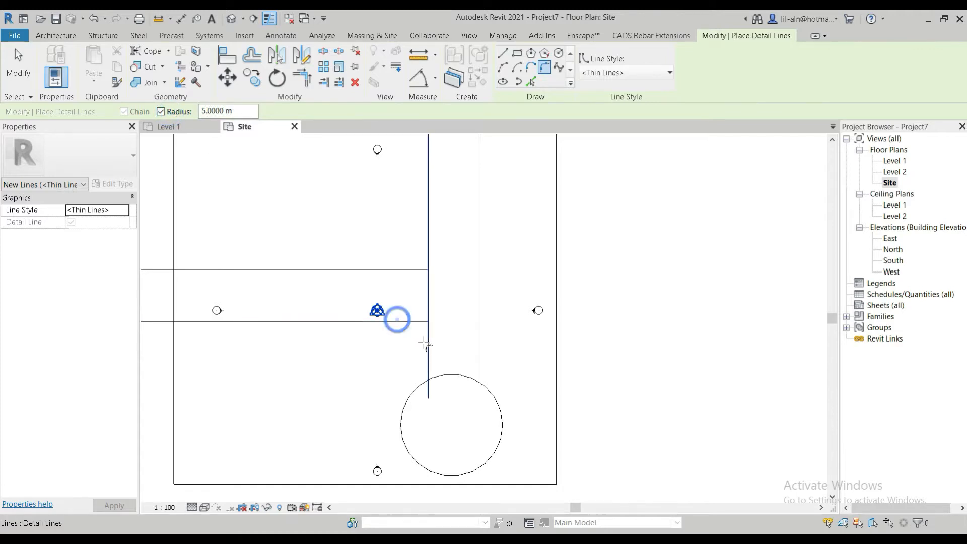
click(427, 347)
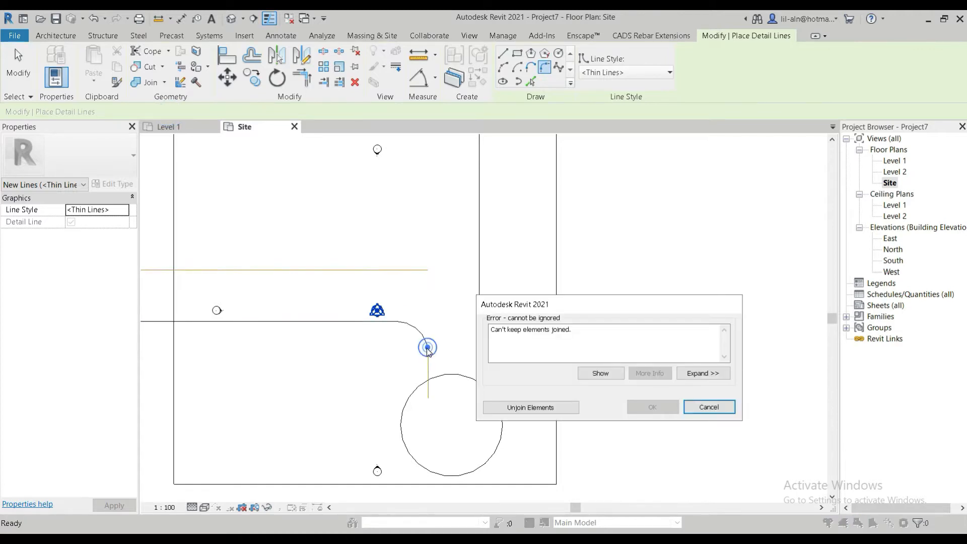
click(708, 407)
key(Escape)
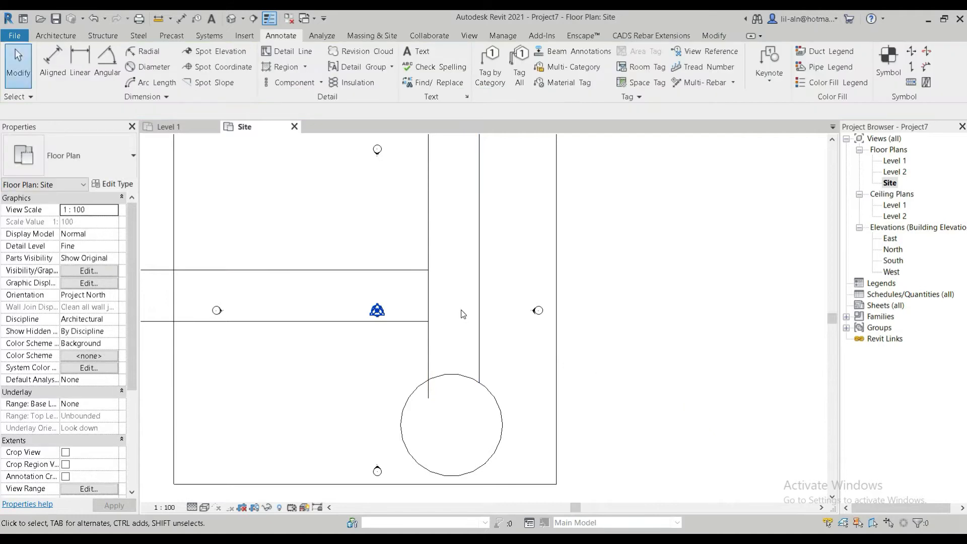
Step: Split the left vertical line between the two horizontal lines and trim both halves to corners with them, opening the junction
scroll(460, 308, down, 2)
click(287, 51)
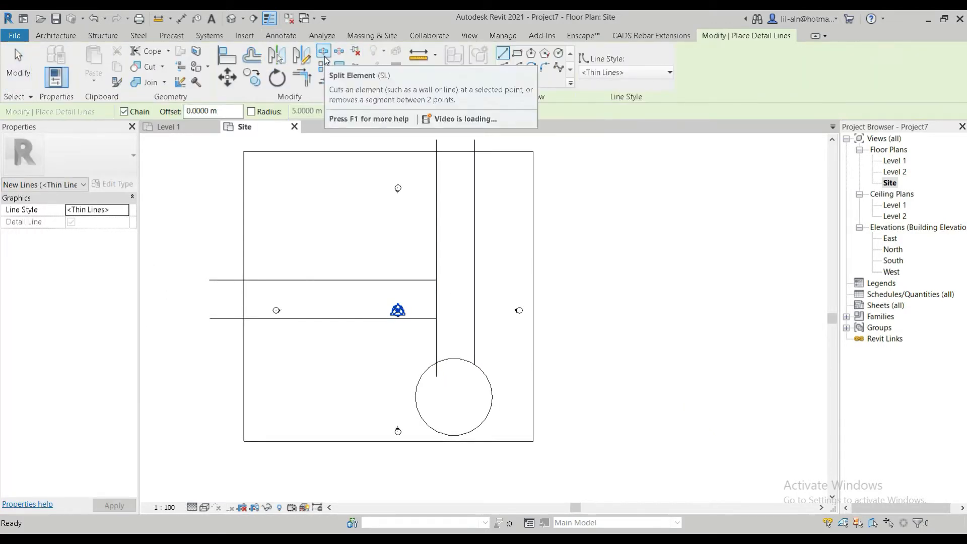
click(323, 51)
click(441, 292)
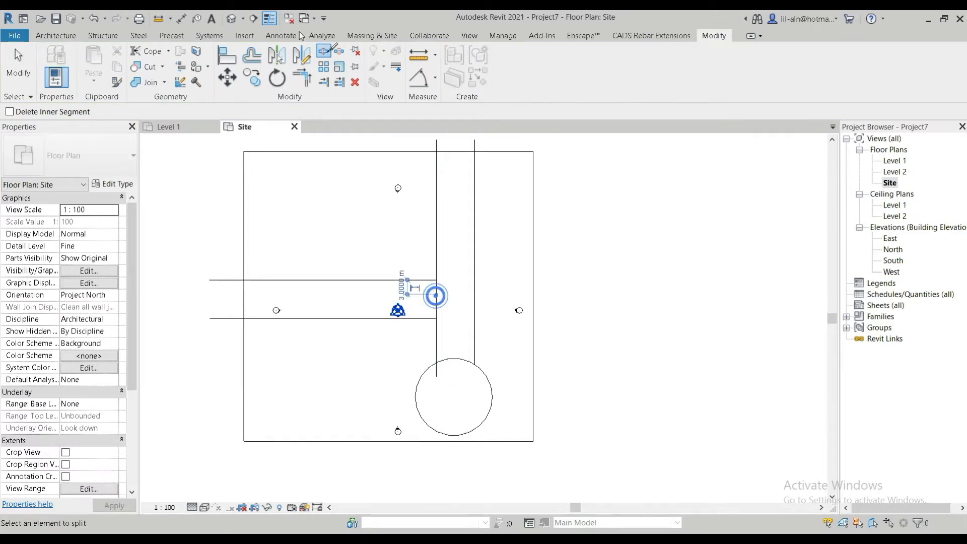
click(301, 77)
click(422, 278)
click(434, 270)
click(428, 318)
click(436, 332)
scroll(473, 322, up, 2)
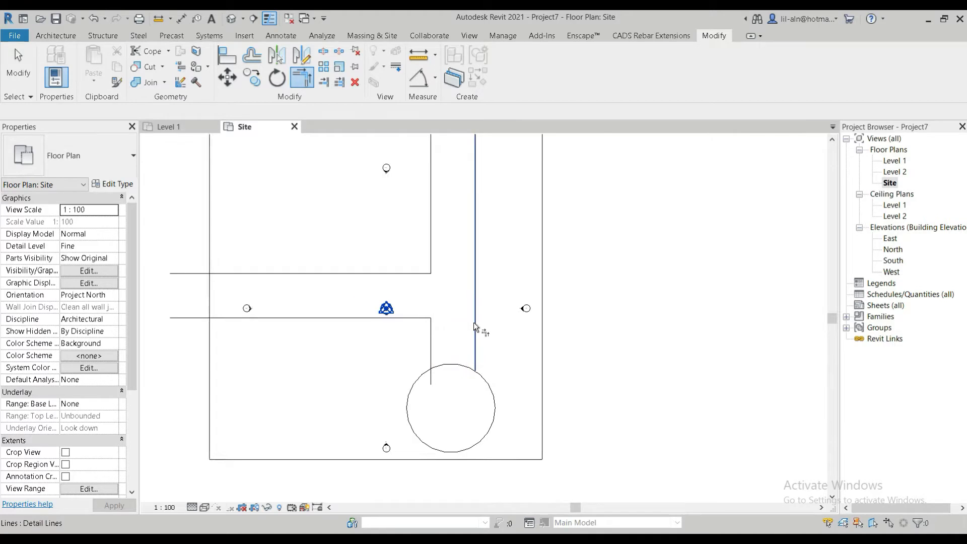
Step: Split the circle at its top and trim it to corners with the lower ends of both vertical lines
click(323, 51)
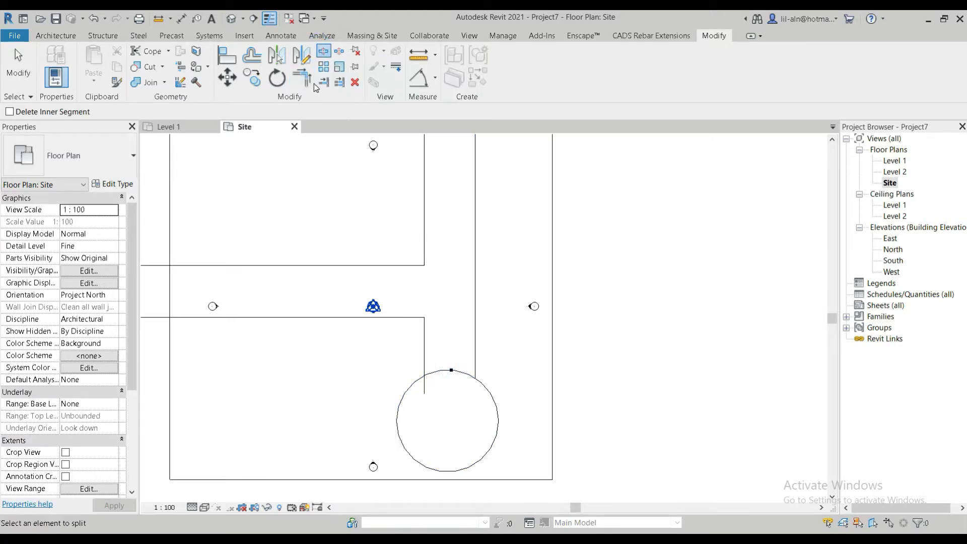
key(t)
key(r)
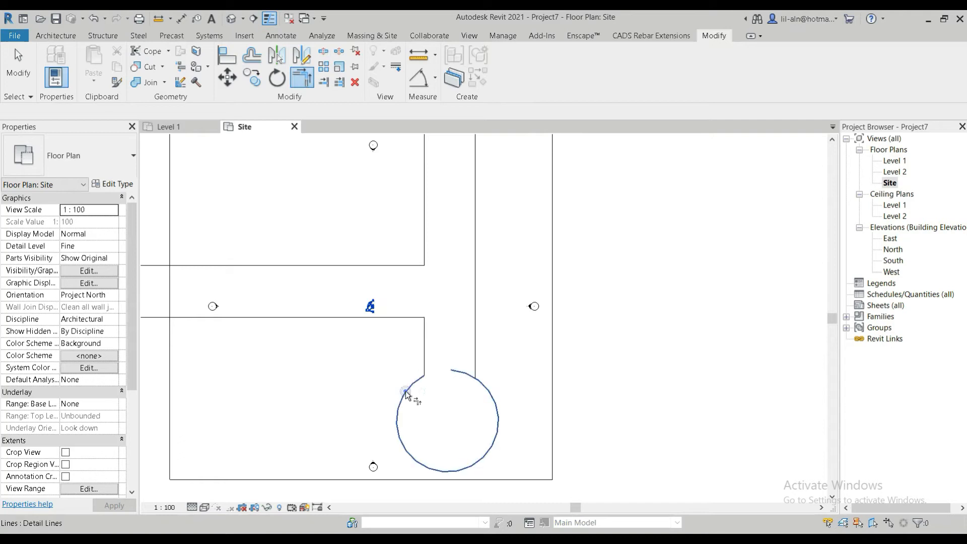
click(475, 336)
click(491, 398)
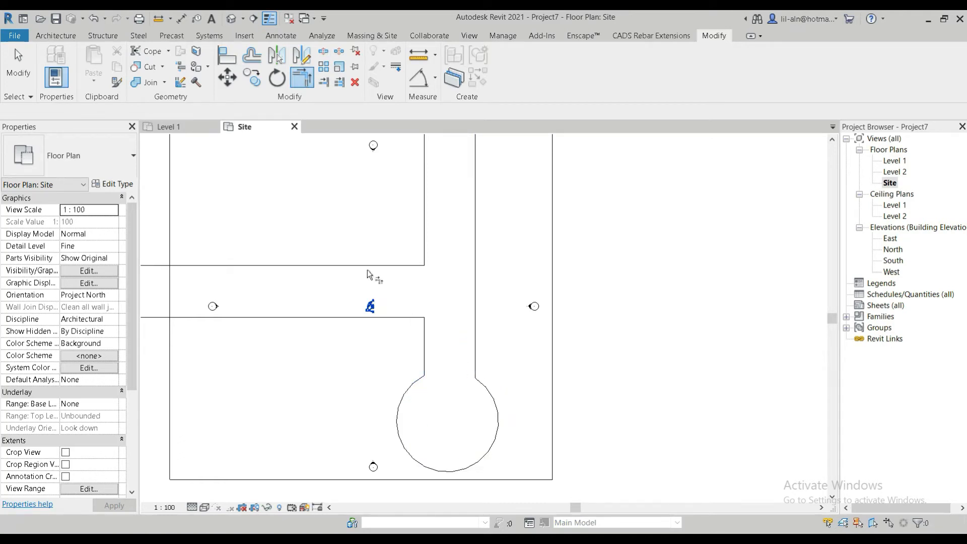
Step: Round the upper and lower corners of the road junction with 5 m radius fillet arcs
click(291, 37)
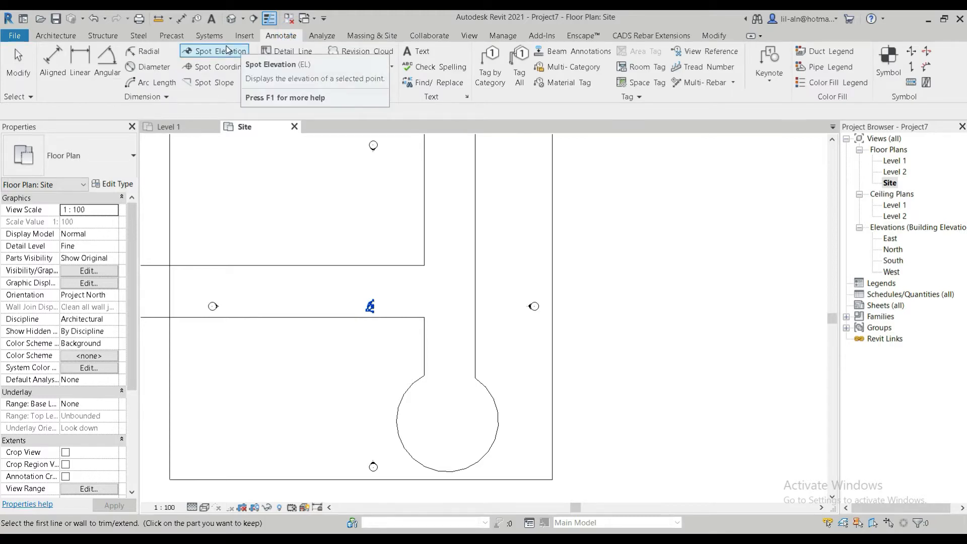
click(287, 51)
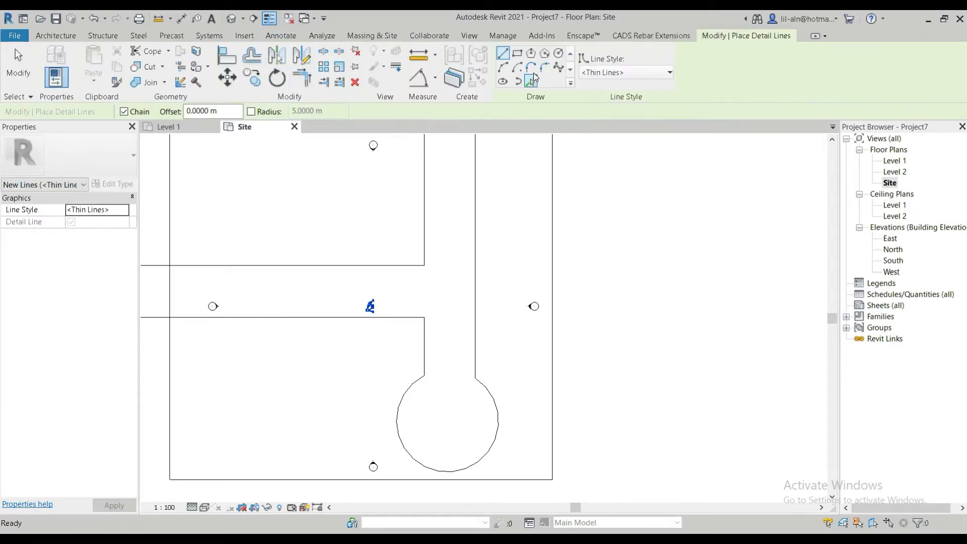
click(543, 69)
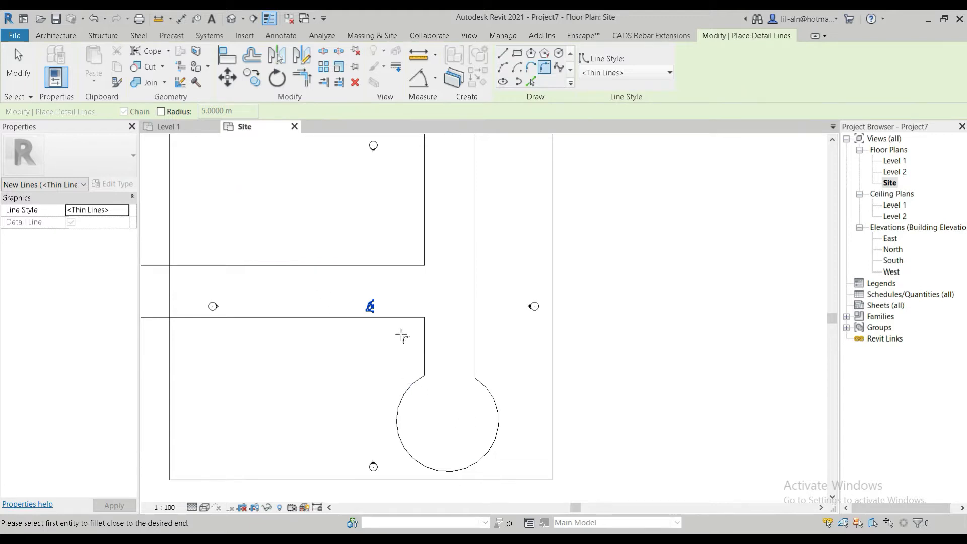
click(172, 113)
click(387, 317)
click(424, 361)
click(402, 265)
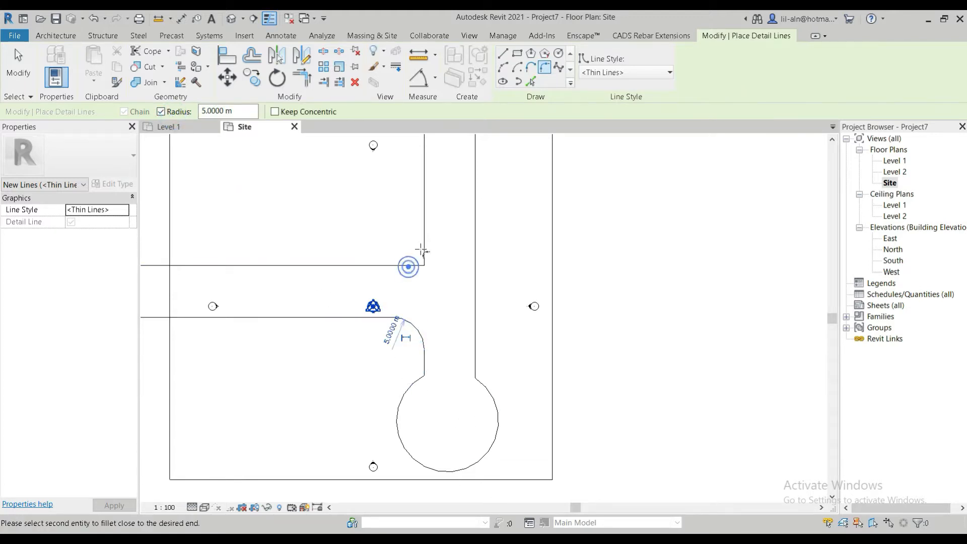
click(424, 238)
Step: Fillet the circular end's junction with the right vertical line at 5 m radius and with the left vertical line at 8 m
click(475, 358)
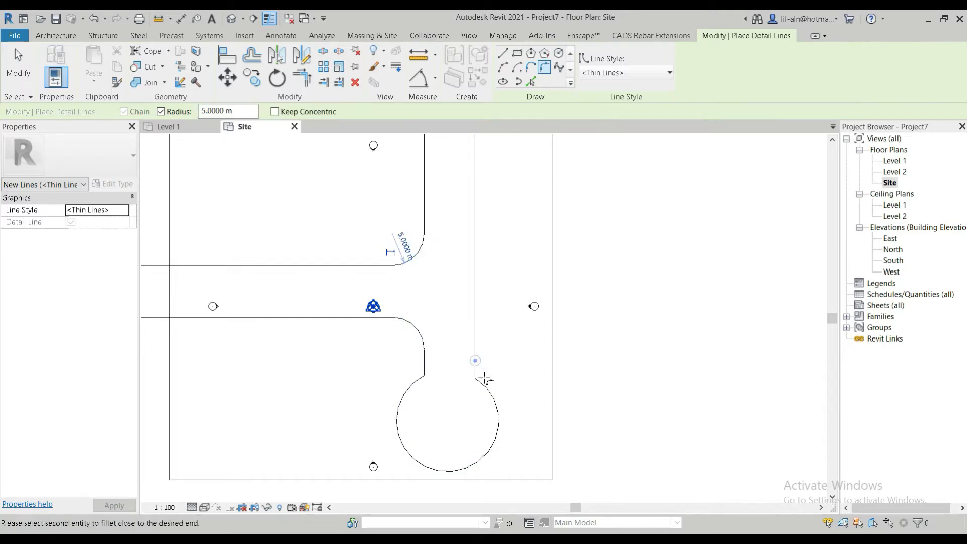
click(487, 388)
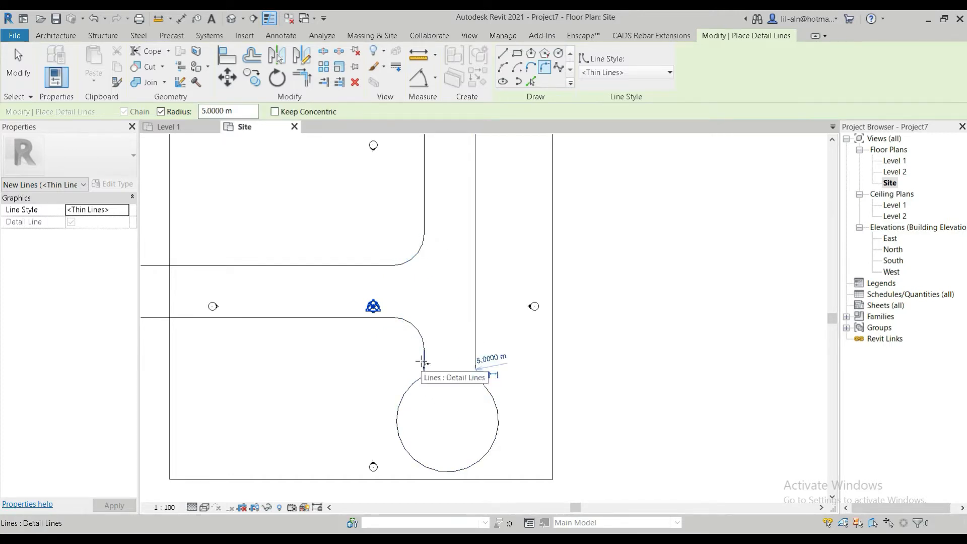
click(422, 361)
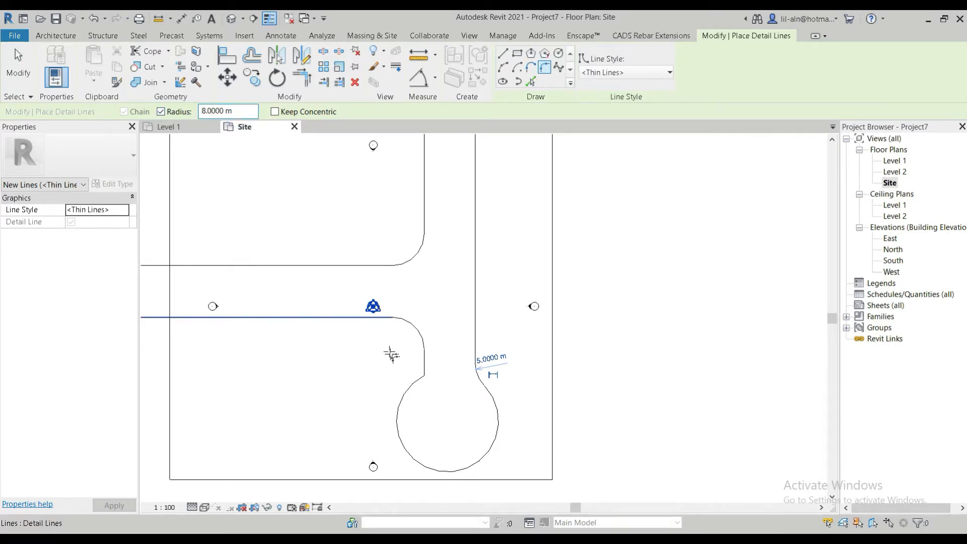
click(424, 368)
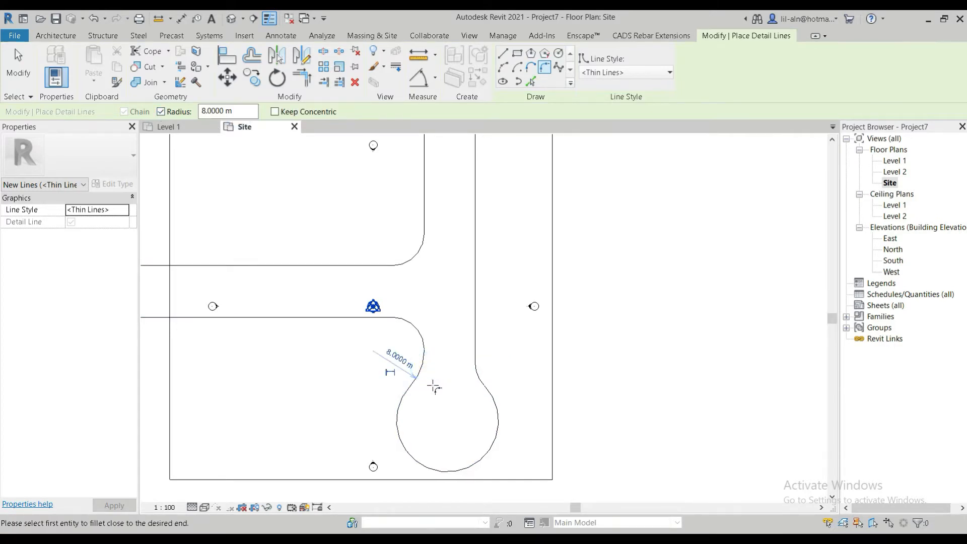
Step: Set the radius of the fillet arc on the right side of the circular end to 8 m
scroll(461, 390, up, 3)
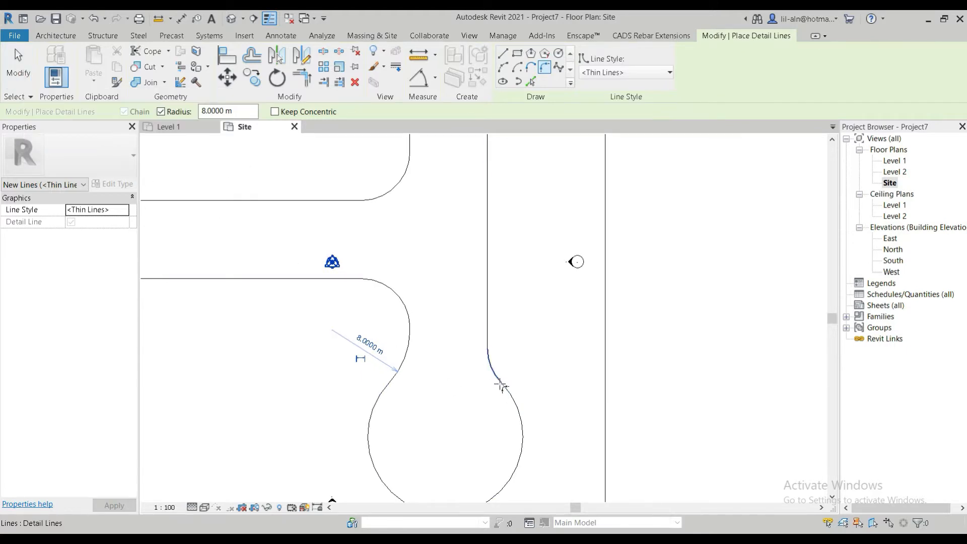
click(18, 65)
click(498, 377)
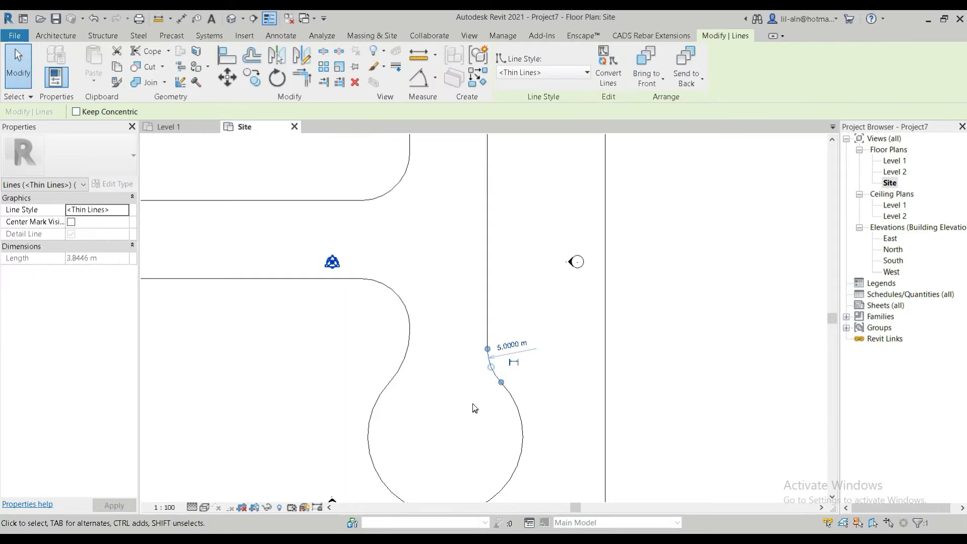
click(510, 346)
text(8)
key(Return)
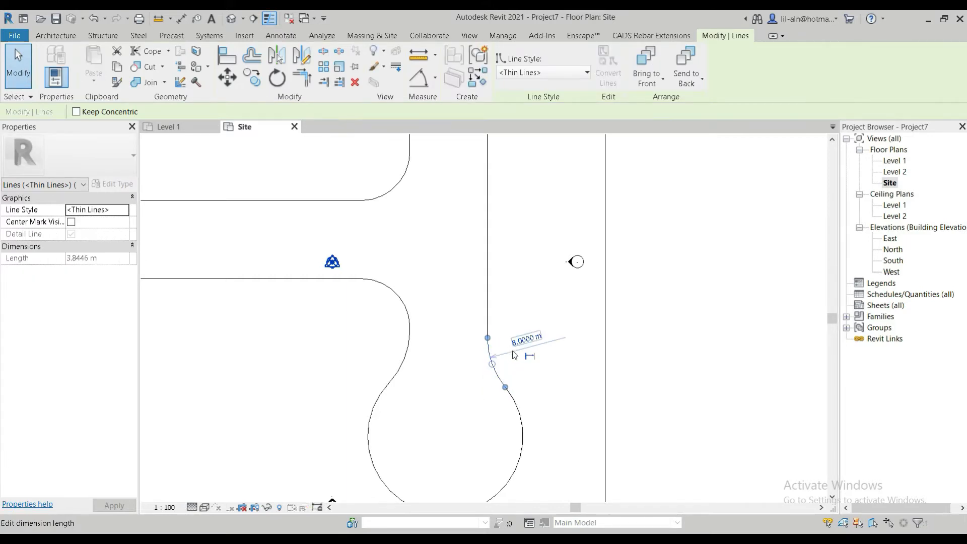
click(569, 392)
Step: Offset the upper-left road edge, including its corner arc, 2 m outward from the road using Pick Lines
scroll(562, 389, down, 2)
scroll(563, 393, down, 3)
middle_drag(557, 401, 550, 383)
click(279, 51)
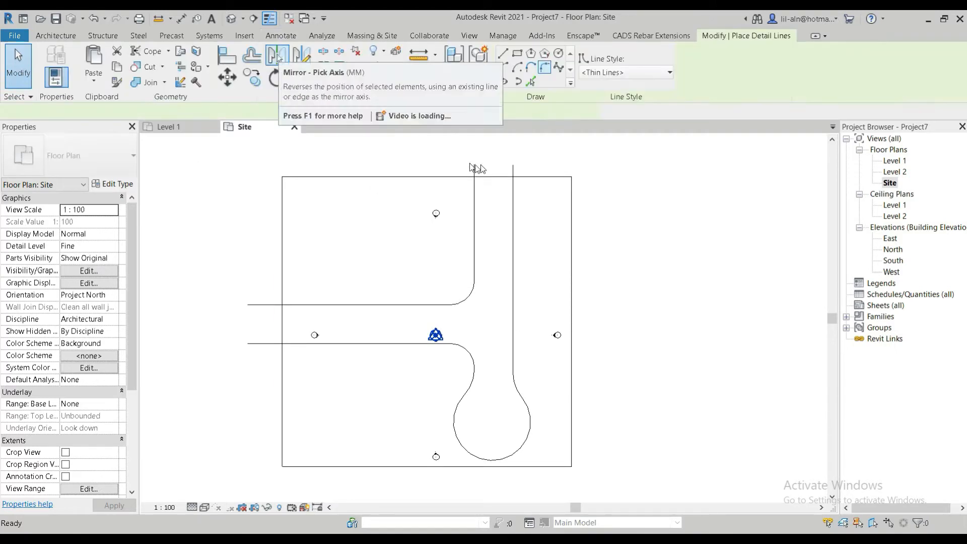
click(531, 81)
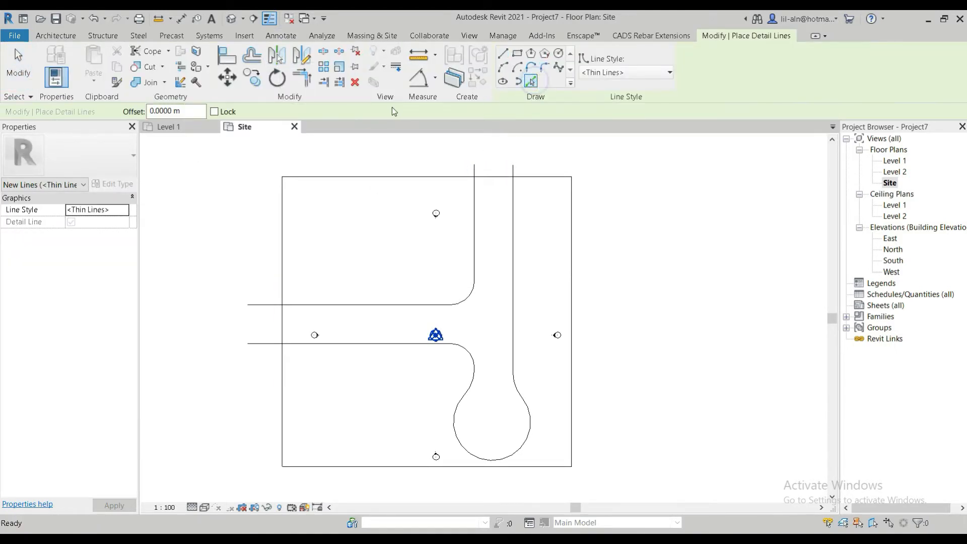
click(195, 107)
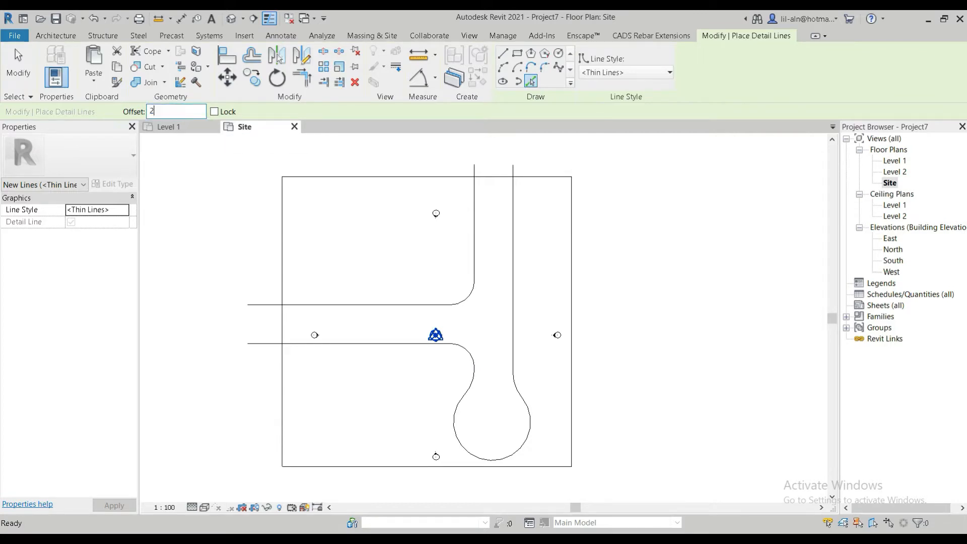
click(370, 301)
click(465, 290)
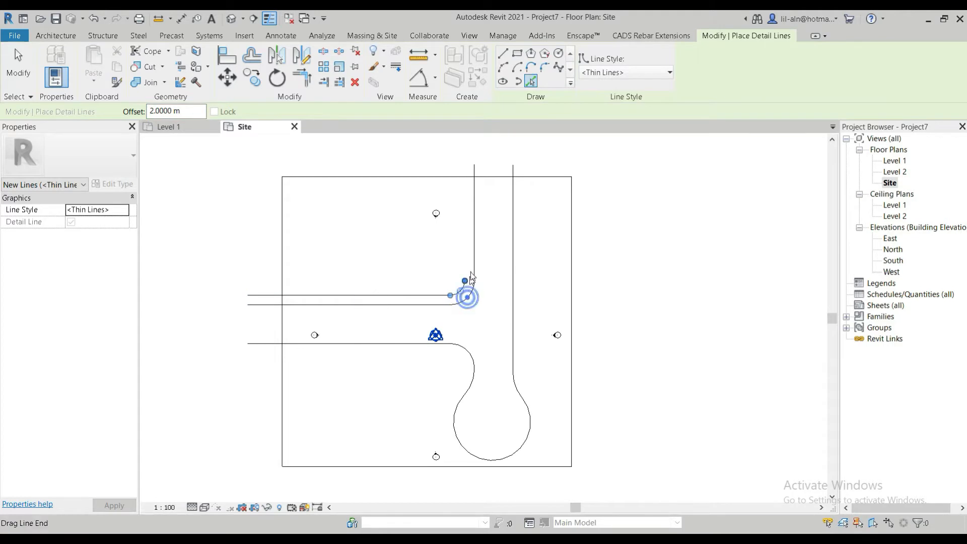
click(473, 262)
Step: Offset the right road edge, the circular end with its fillets, and the lower-left road edge 2 m outward using Pick Lines
click(517, 241)
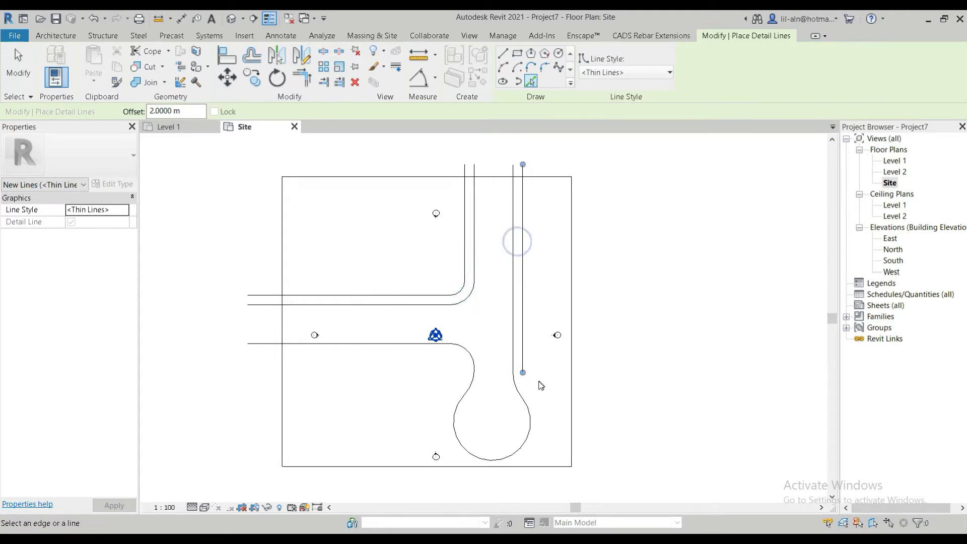
click(521, 396)
scroll(529, 452, up, 5)
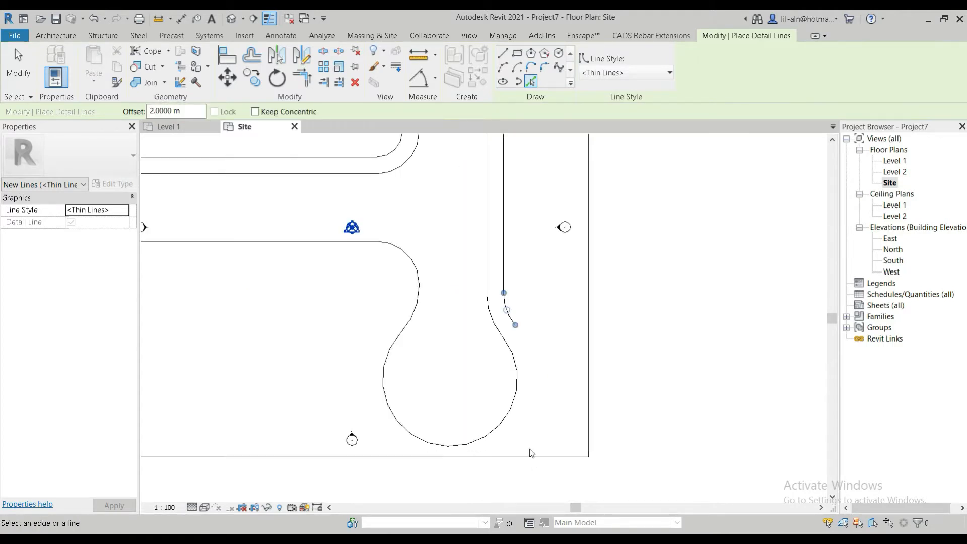
click(489, 406)
click(348, 228)
scroll(342, 154, down, 5)
middle_drag(299, 176, 392, 267)
scroll(401, 338, up, 5)
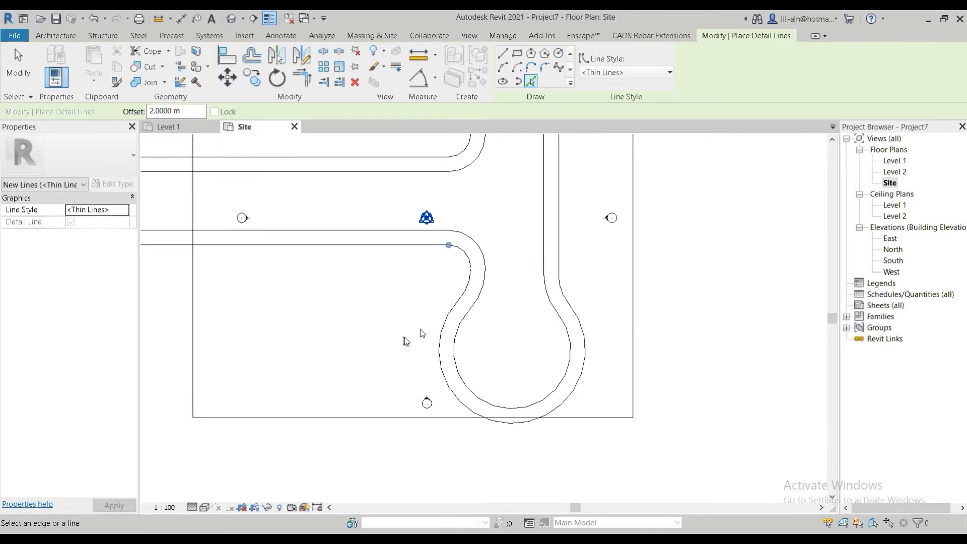
Step: Trim the two offset arcs left of the circular end's neck to a corner to close their joint
scroll(525, 214, up, 1)
middle_drag(525, 213, 498, 368)
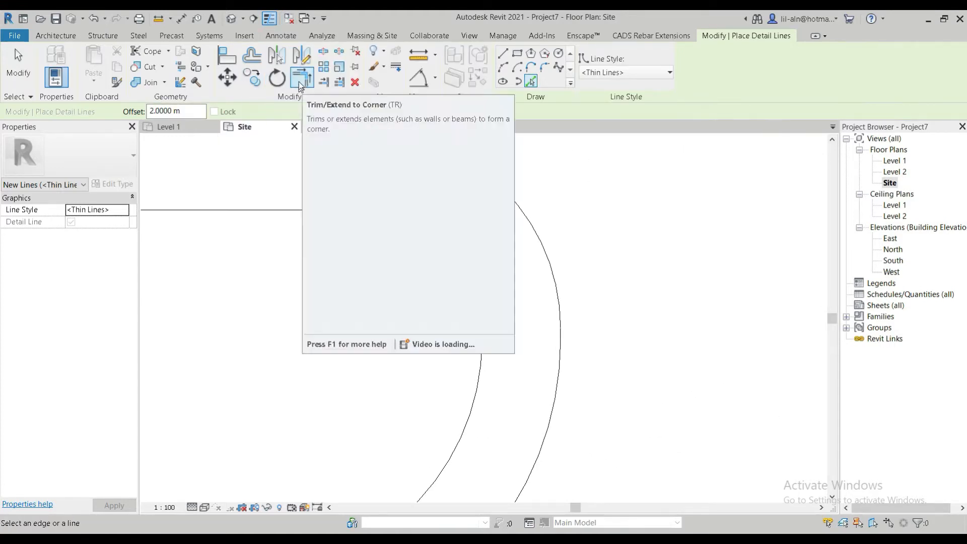
click(301, 78)
click(482, 348)
Step: Examine the remaining joints of the offset lines around the road and circular end for gaps, and leave the trim command
scroll(503, 395, down, 2)
middle_drag(492, 368, 423, 155)
middle_drag(500, 402, 304, 250)
middle_drag(453, 266, 448, 489)
scroll(401, 295, down, 3)
scroll(371, 384, down, 2)
middle_drag(364, 386, 624, 231)
scroll(596, 304, up, 2)
middle_drag(594, 340, 371, 233)
scroll(385, 243, down, 2)
click(18, 65)
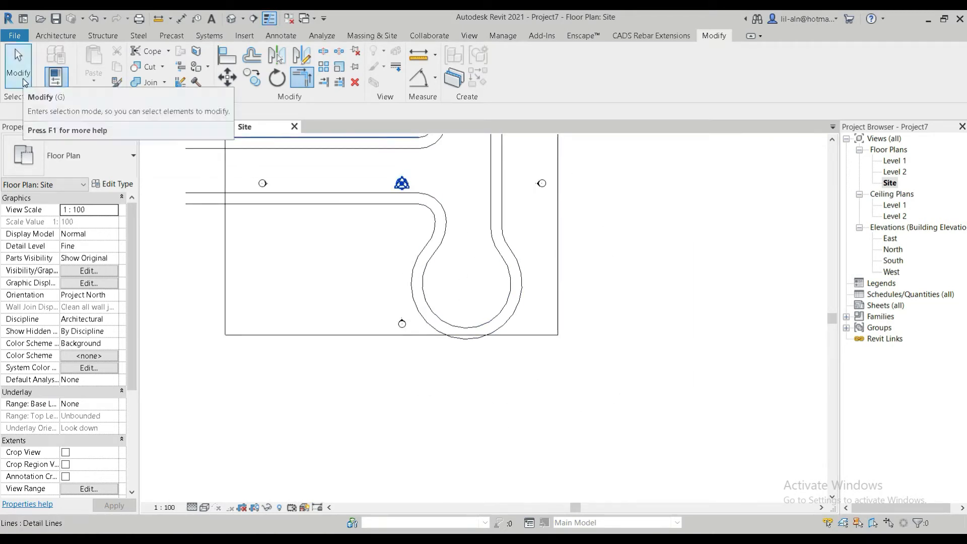
Step: Move the toposurface right and slightly down so its boundary fully contains the offset circular end
middle_drag(443, 277, 463, 295)
scroll(559, 348, down, 2)
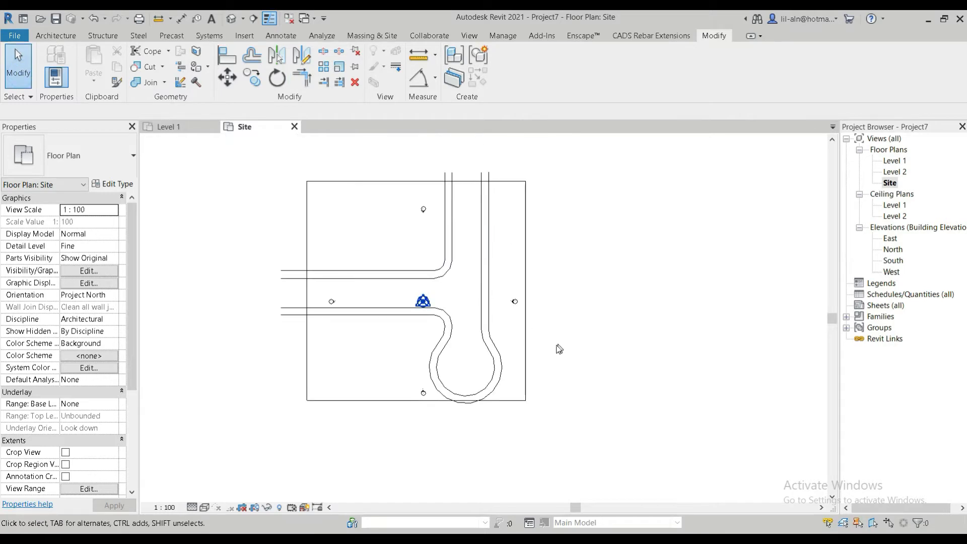
click(525, 343)
drag(527, 339, 534, 350)
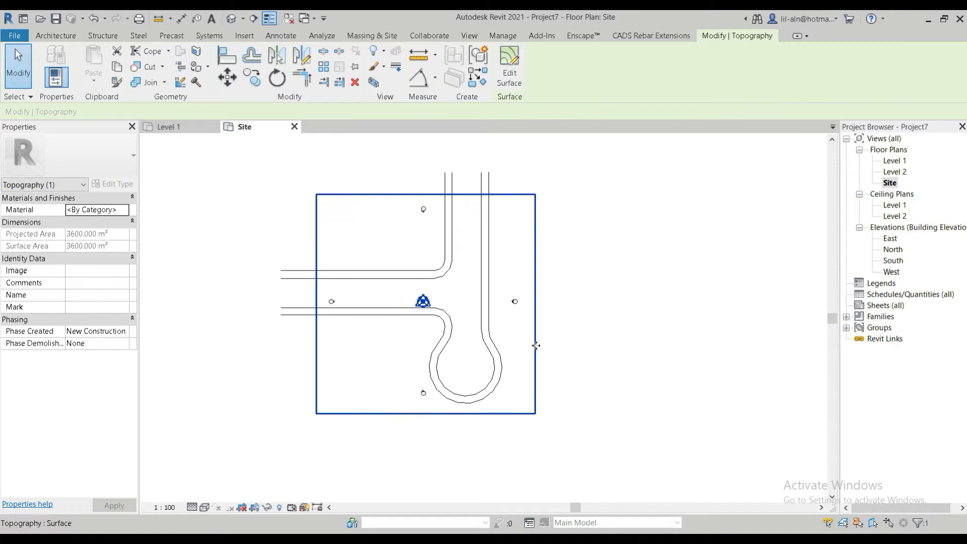
drag(538, 345, 551, 345)
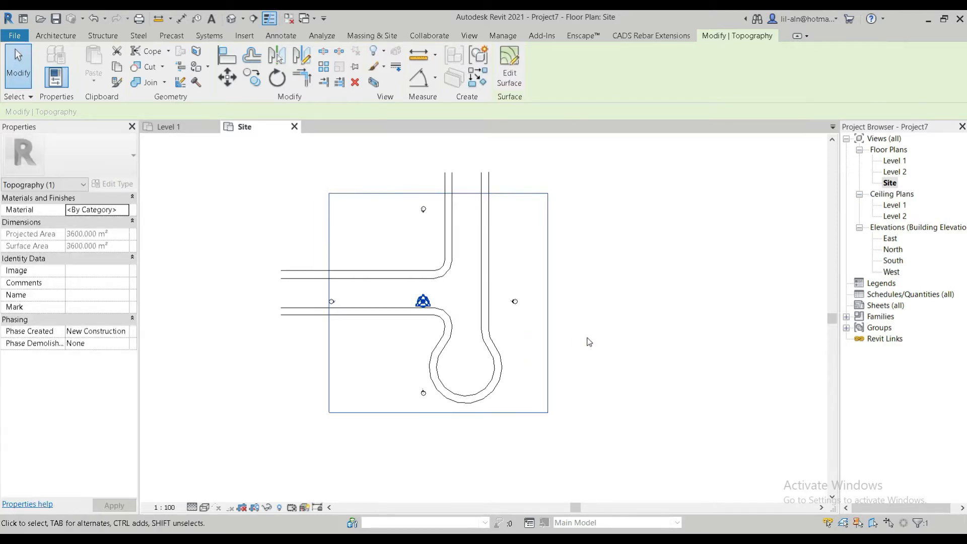
Step: Deselect the toposurface and start a subregion boundary sketch using Pick Lines
click(589, 341)
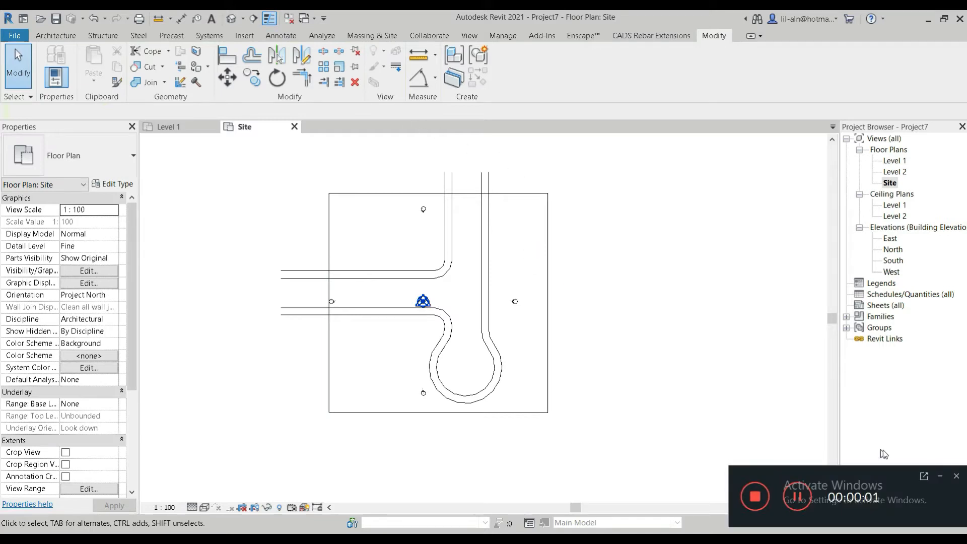
click(941, 477)
click(377, 36)
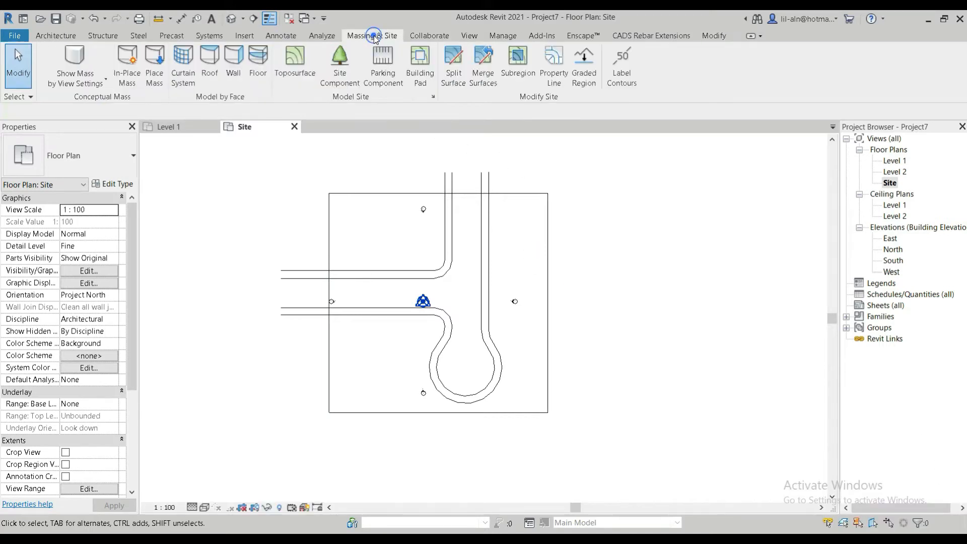
click(518, 63)
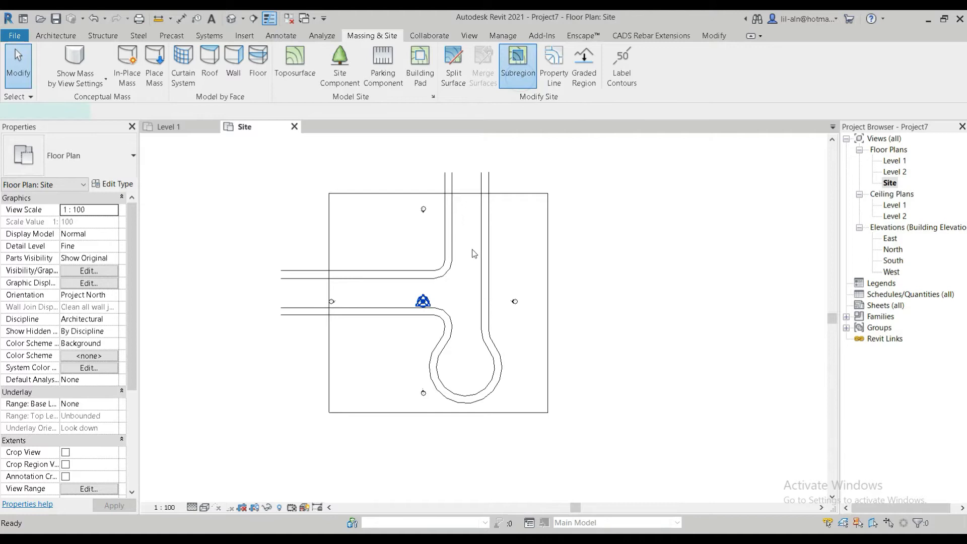
click(558, 81)
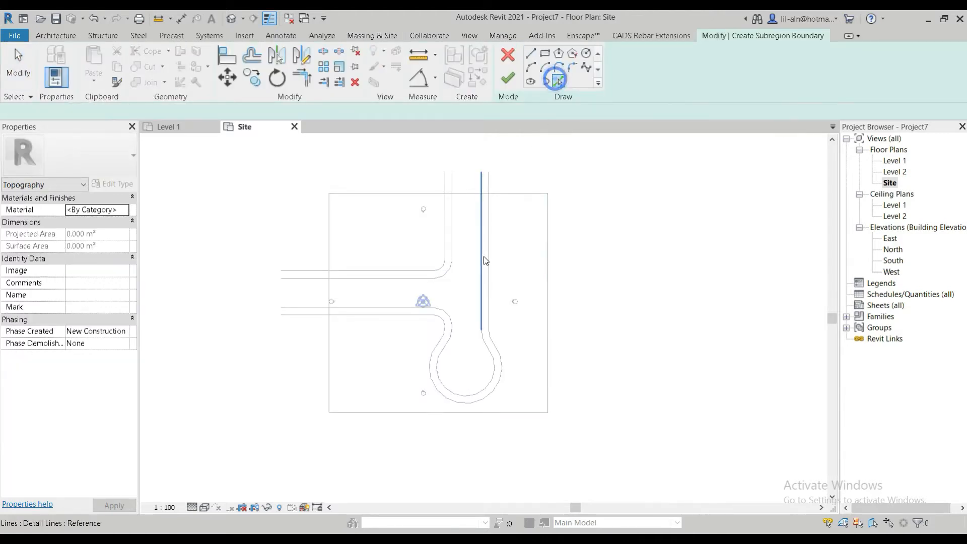
Step: Try to pick the inner road edges, corner fillets and circular end, individually and as chains, for the subregion boundary
scroll(484, 257, up, 2)
click(428, 280)
click(437, 244)
click(480, 234)
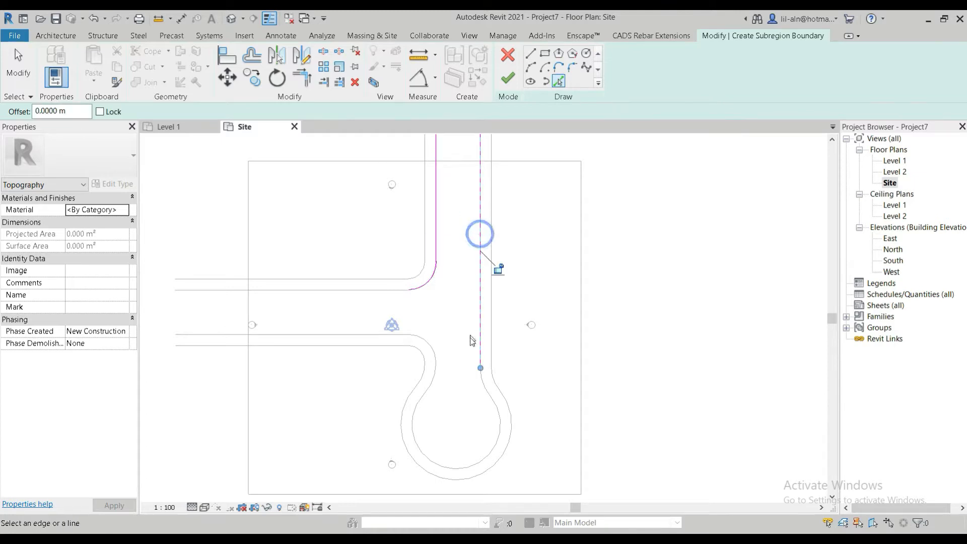
click(498, 408)
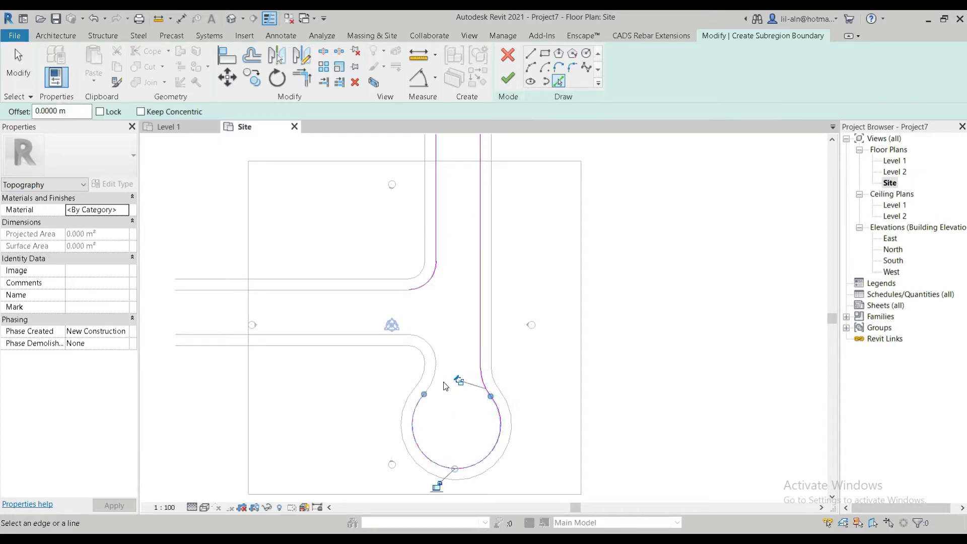
key(Tab)
click(437, 378)
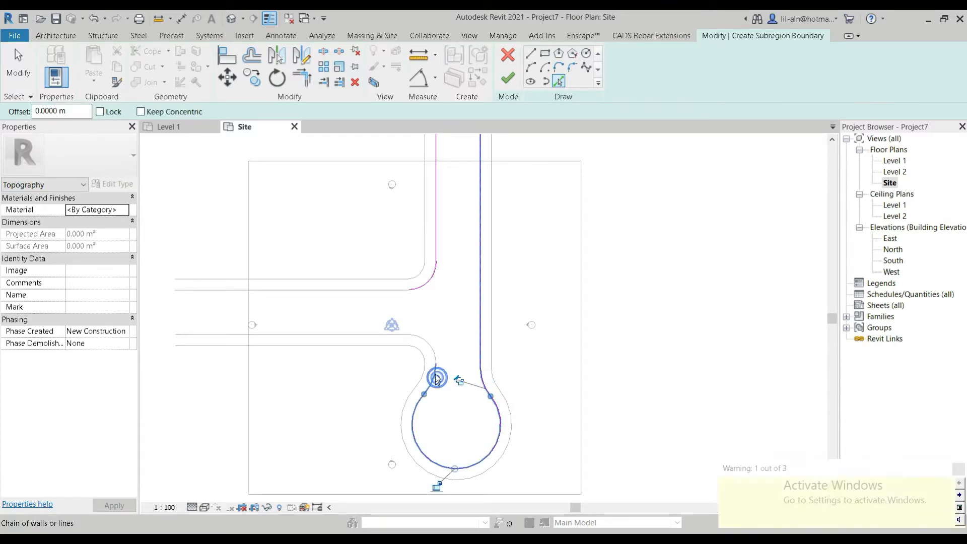
key(Tab)
click(431, 346)
key(Tab)
click(384, 290)
scroll(463, 358, down, 3)
scroll(494, 336, up, 3)
scroll(438, 337, down, 4)
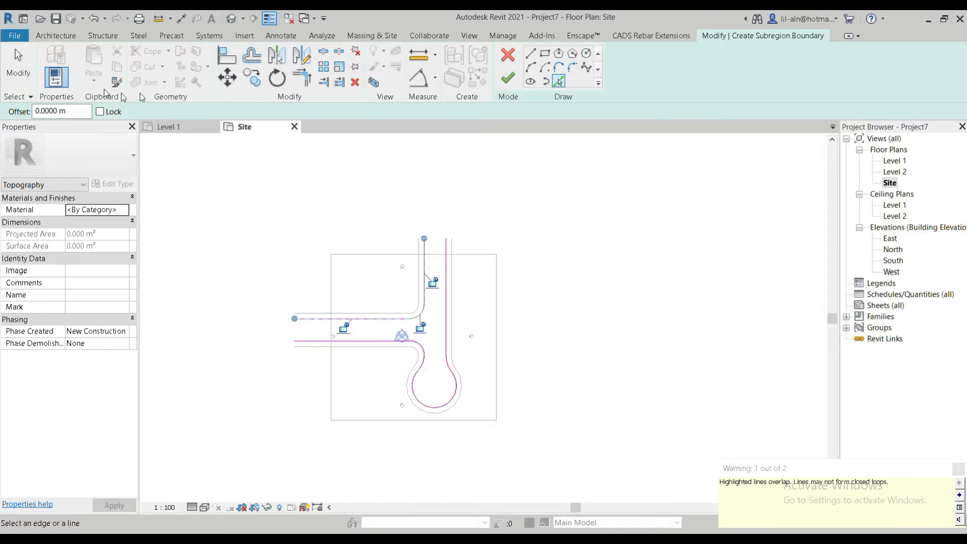
Step: Delete all the picked boundary lines from the subregion sketch
click(18, 64)
scroll(373, 355, down, 2)
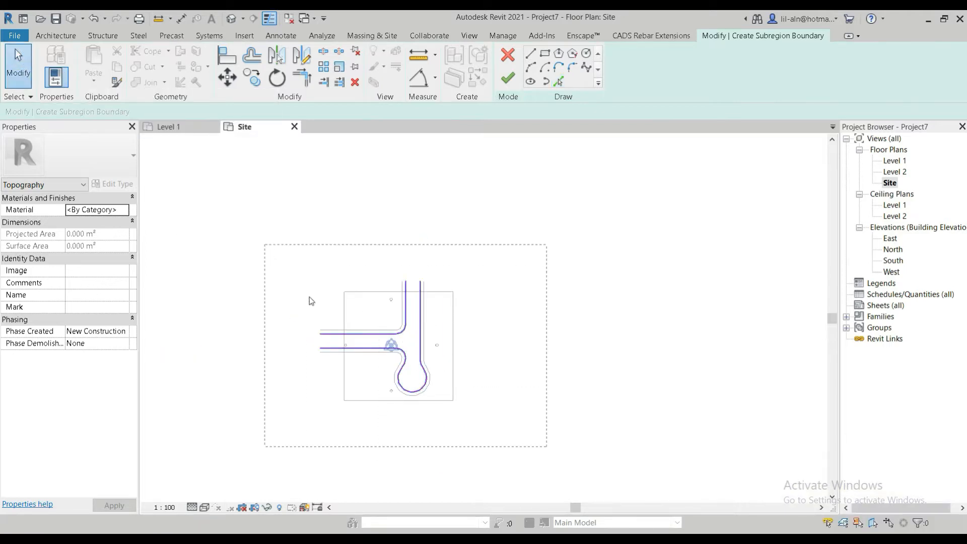
key(Delete)
Step: Pick the inner road edges, their fillets and the circular end again as whole chains for the subregion boundary
scroll(431, 333, up, 2)
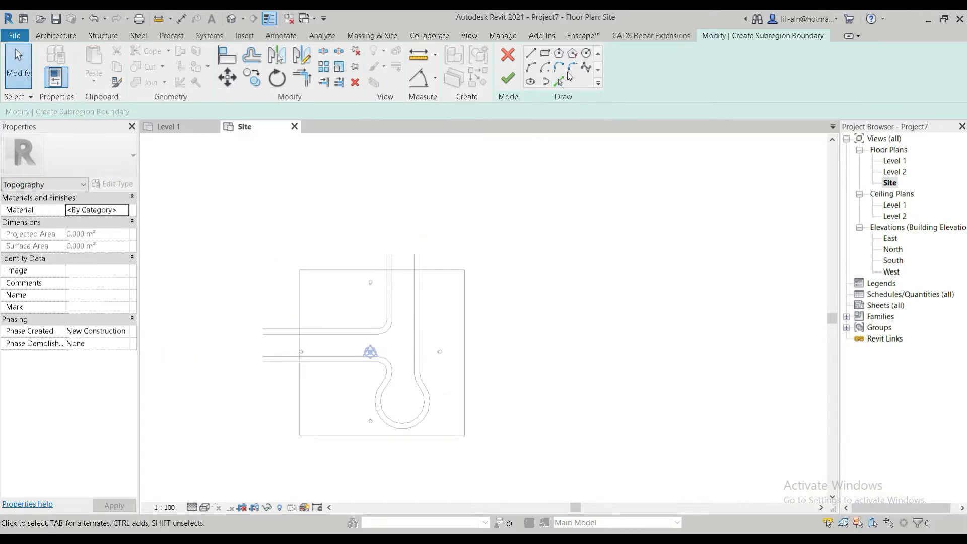
click(555, 82)
scroll(389, 340, up, 2)
key(Tab)
click(385, 314)
key(Tab)
click(437, 333)
key(Tab)
click(336, 370)
scroll(340, 374, down, 2)
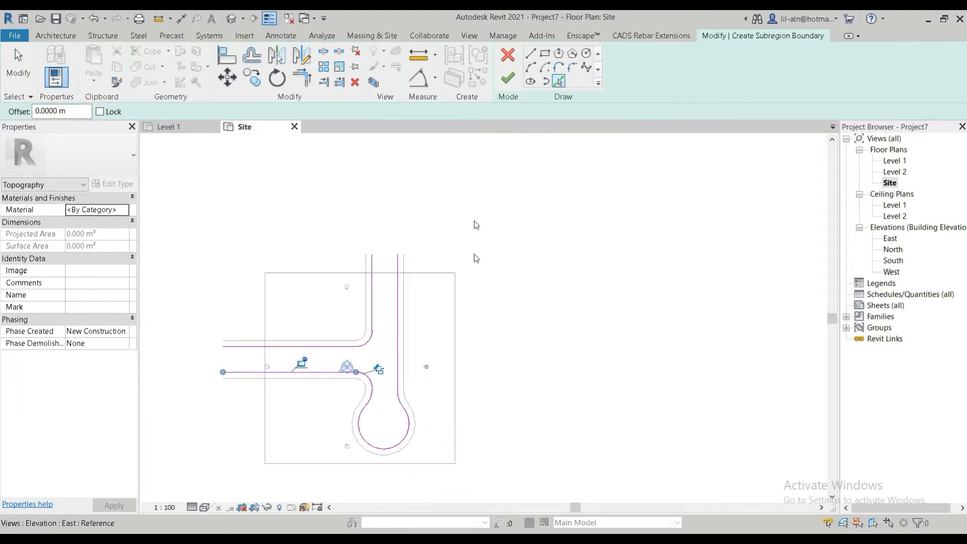
Step: Try to finish the subregion, then trim the open joint between the lower-left fillet and the circular end's neck
click(506, 85)
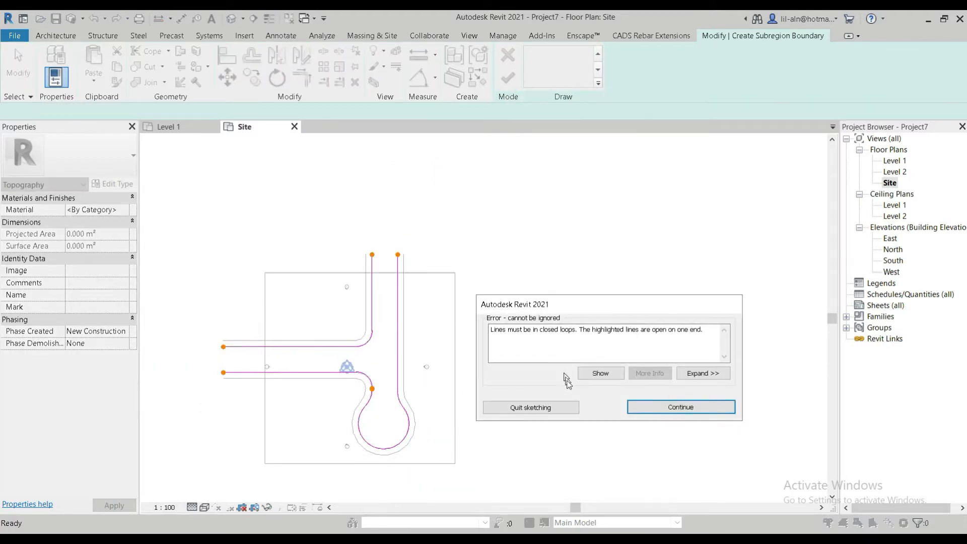
click(647, 405)
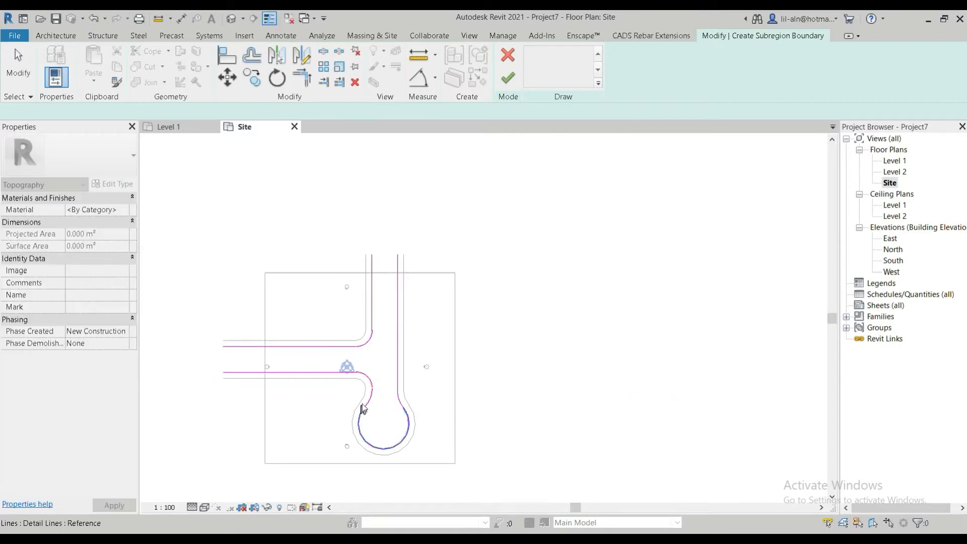
scroll(373, 385, up, 5)
scroll(400, 389, up, 2)
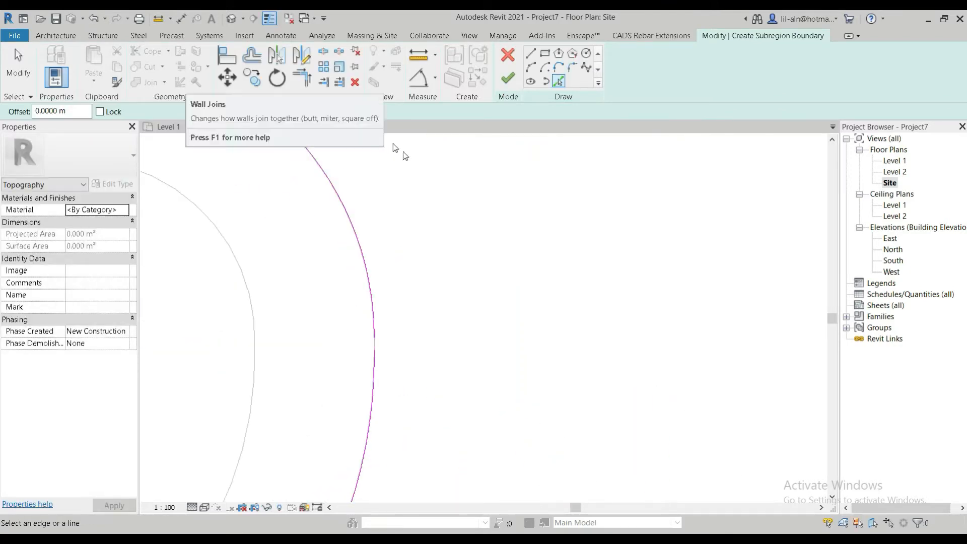
click(304, 79)
scroll(394, 382, down, 4)
Step: Draw an 8 m line along the toposurface's left boundary between the two inner road edges to close that road end
key(l)
key(i)
scroll(420, 227, down, 2)
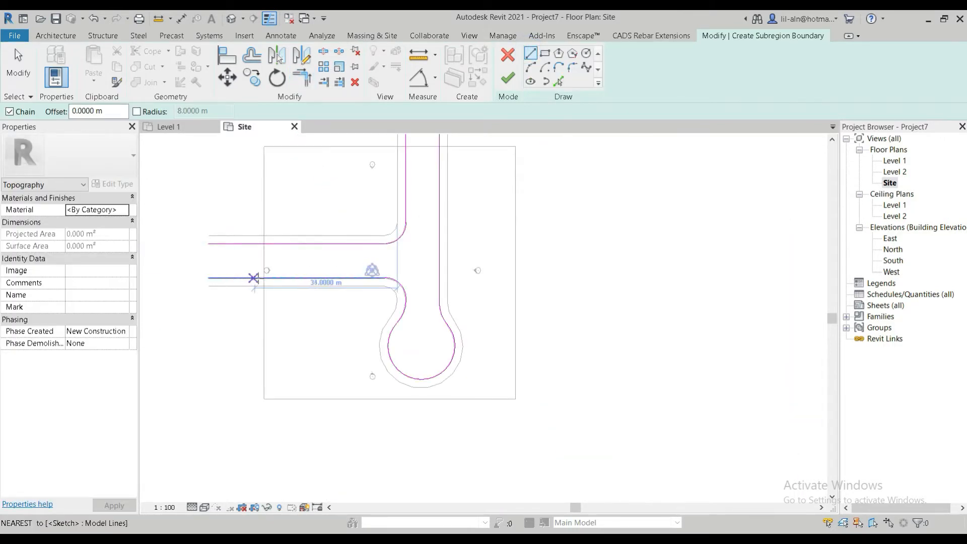
click(263, 277)
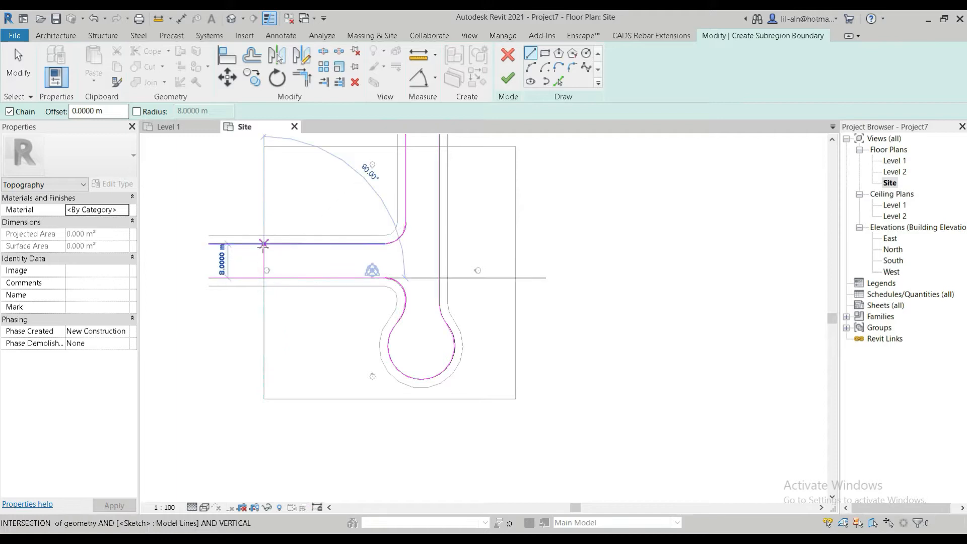
click(264, 243)
Step: Complete and finish the side-strip subregion sketch, with the strips closed along the toposurface's left and top edges
middle_drag(429, 211, 397, 343)
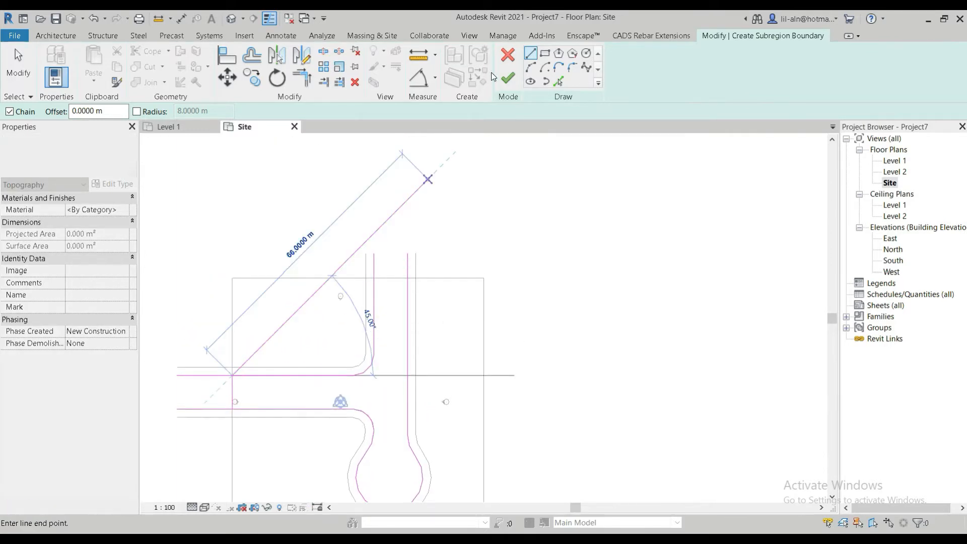
click(530, 52)
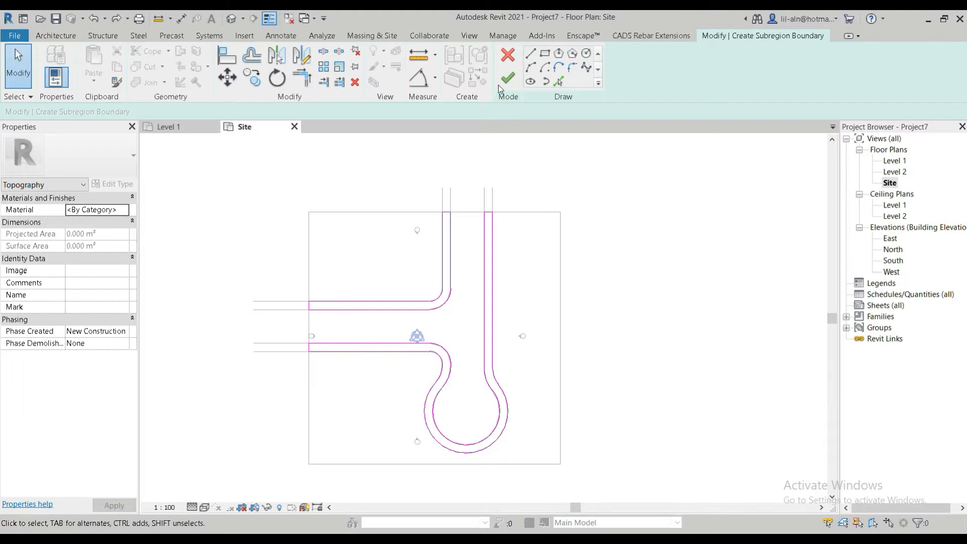
click(507, 78)
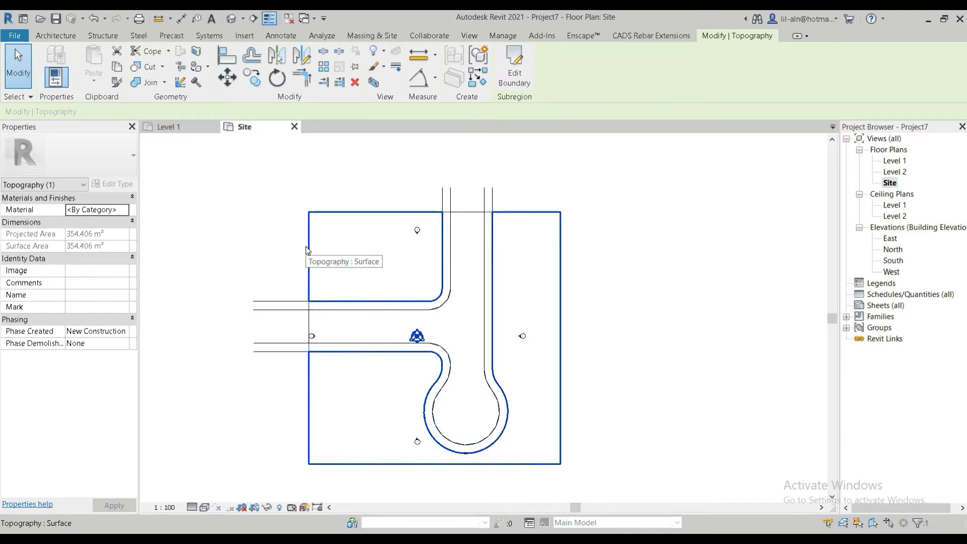
Step: Split the toposurface along the upper-left outer strip edge, picking its vertical line, fillet arc and horizontal line
click(378, 36)
click(454, 68)
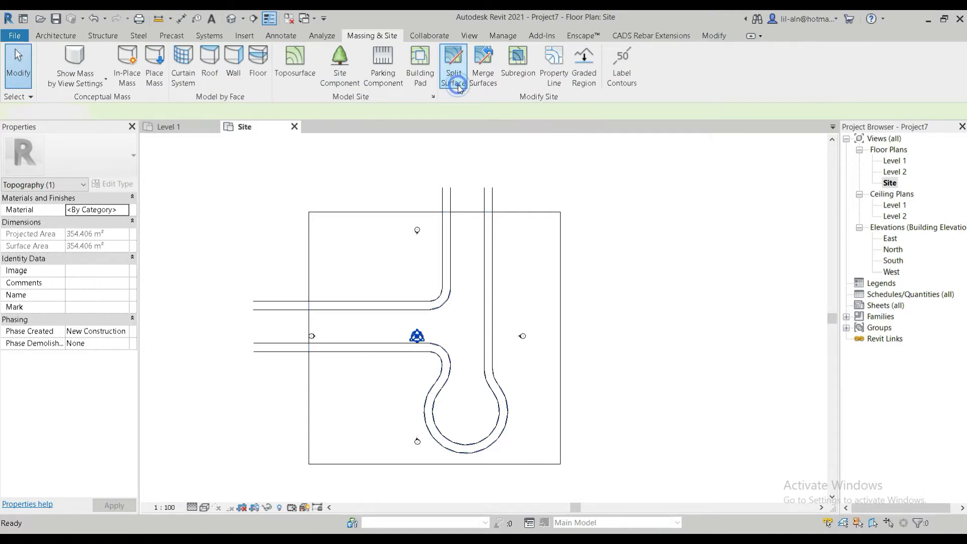
click(387, 189)
scroll(385, 174, up, 3)
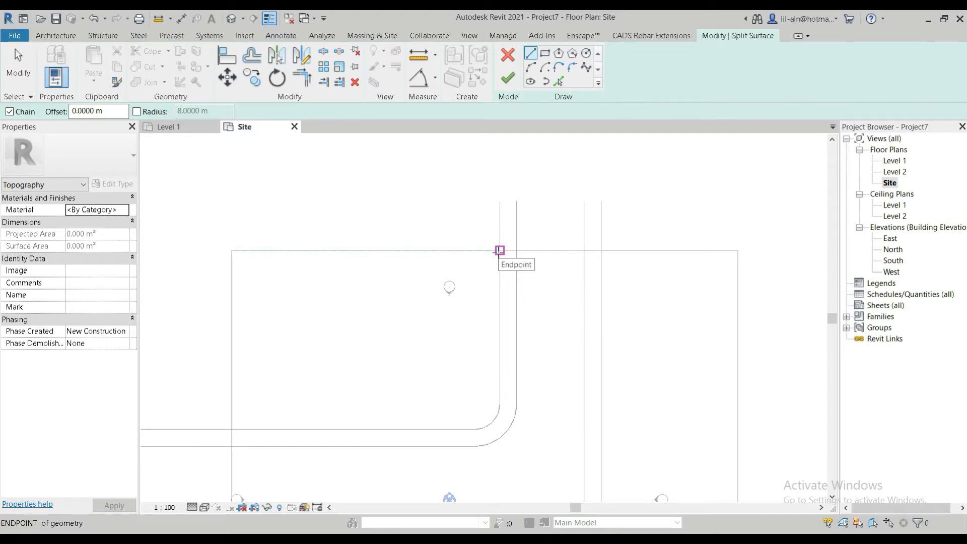
click(566, 82)
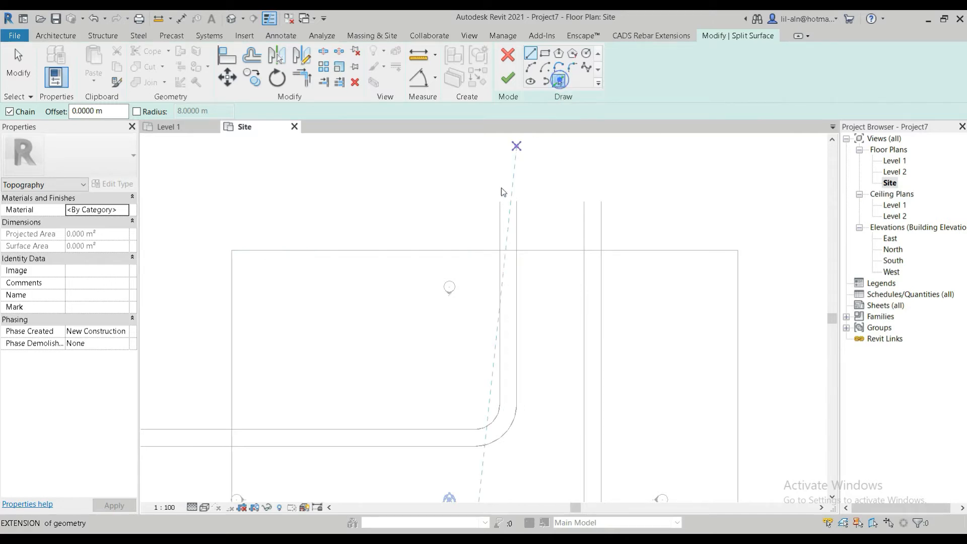
click(500, 279)
click(492, 425)
click(451, 430)
scroll(431, 314, down, 3)
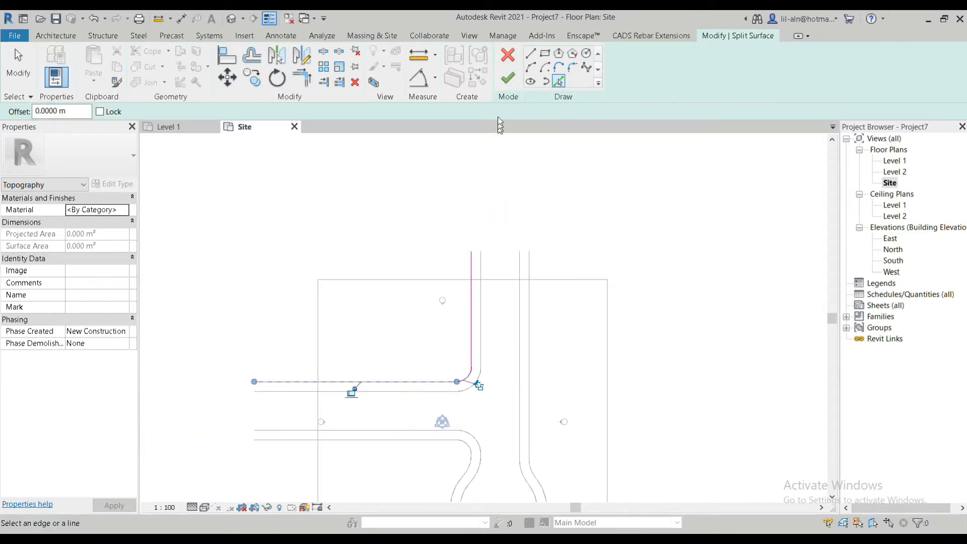
click(508, 78)
Step: Add the library's Grass material to the project and assign it to the upper-left split surface
scroll(430, 284, down, 3)
middle_drag(434, 209, 395, 232)
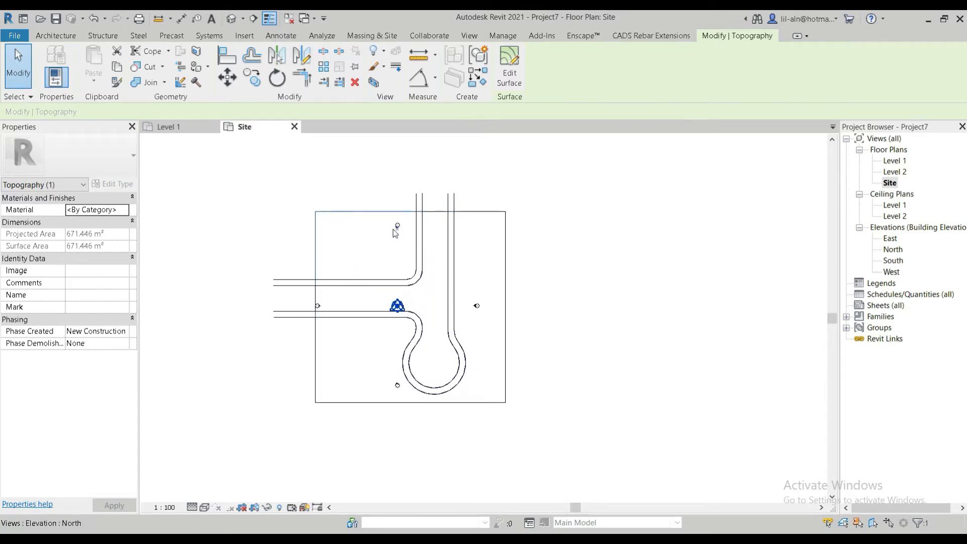
click(124, 209)
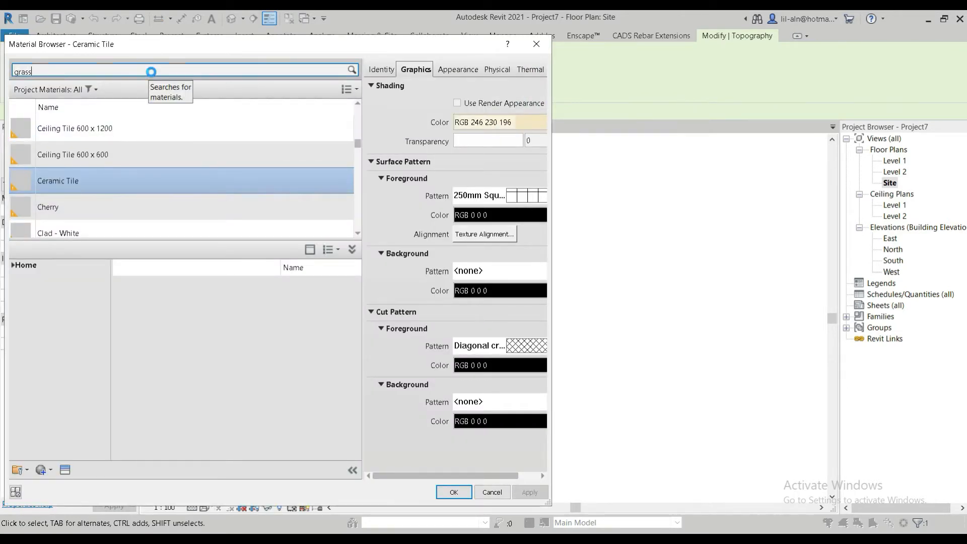
click(151, 72)
text(grass)
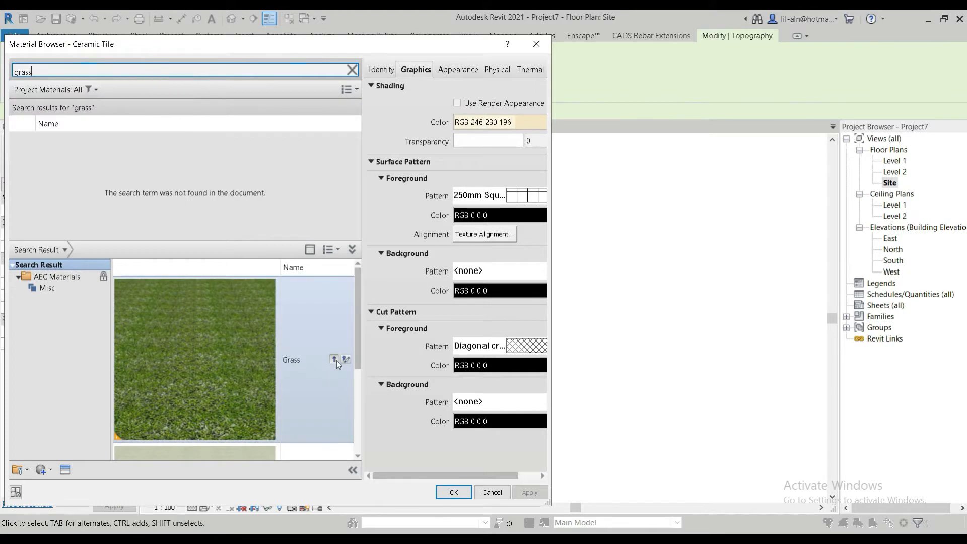
click(335, 360)
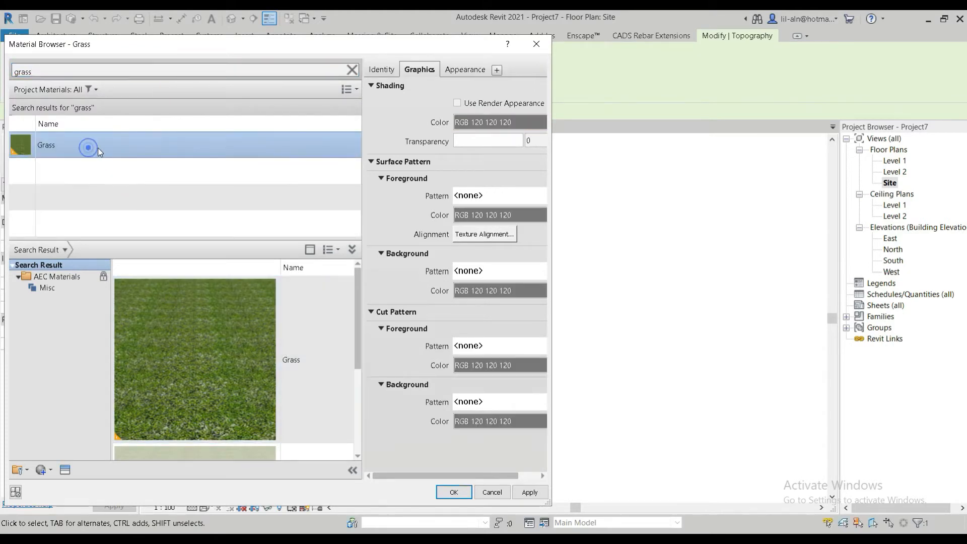
double_click(88, 147)
click(645, 304)
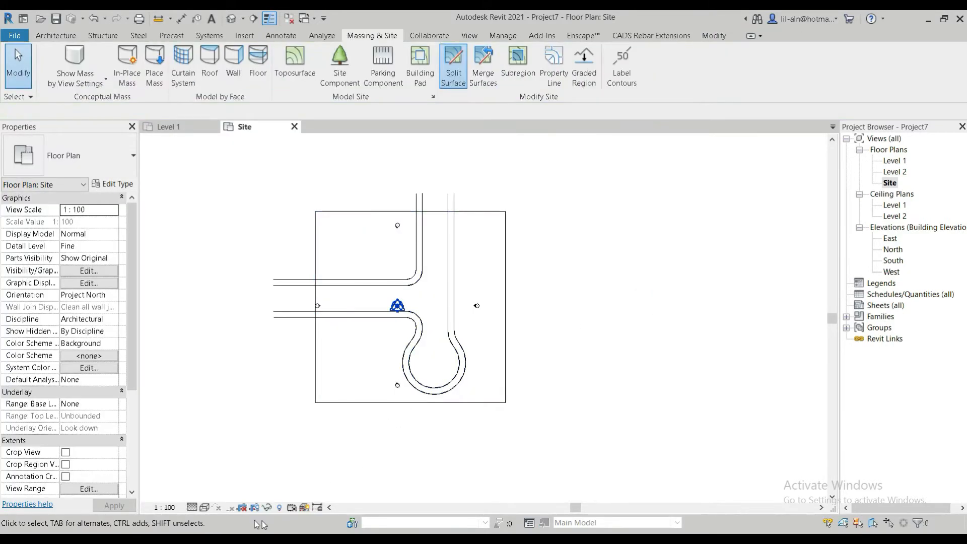
Step: Set the Site view's visual style to Realistic and inspect the surface materials
click(206, 507)
click(218, 498)
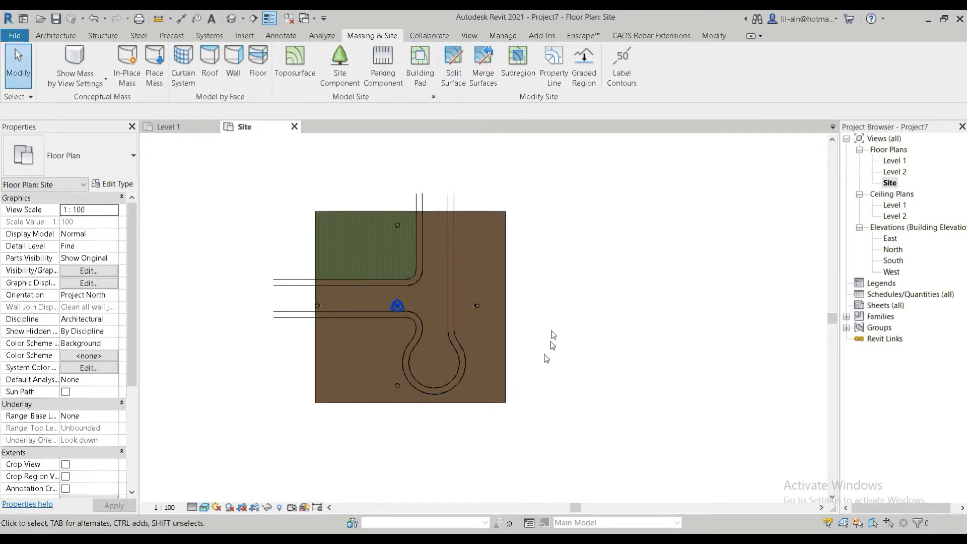
scroll(538, 287, up, 2)
scroll(538, 287, up, 1)
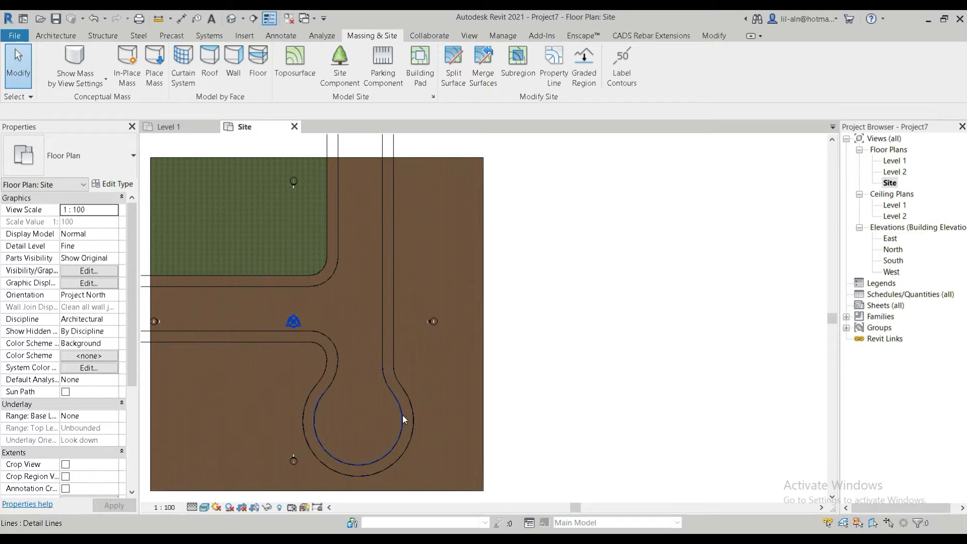
Step: Add the library's Asphalt, Pavement material to the project and assign it to the road subregion
click(330, 320)
scroll(515, 328, down, 2)
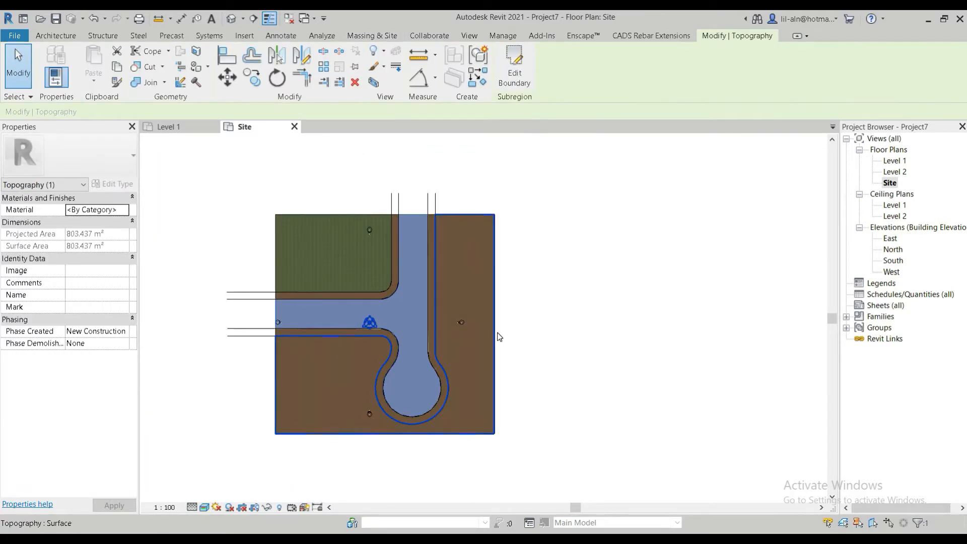
click(125, 207)
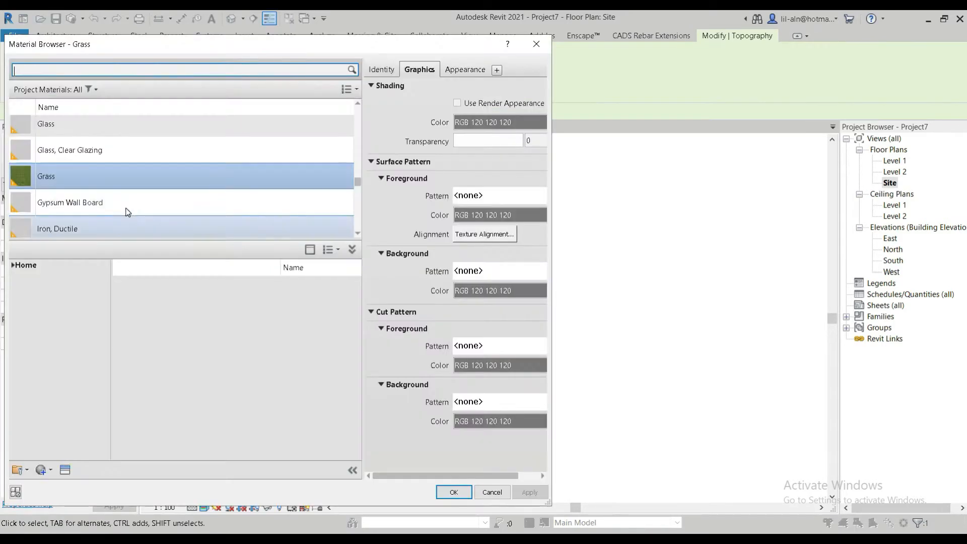
text(asp)
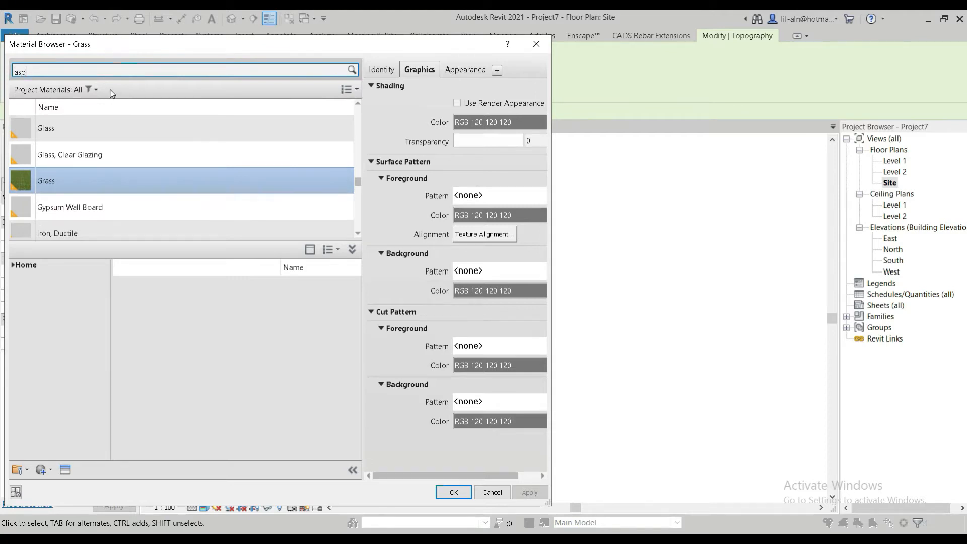
text(halt)
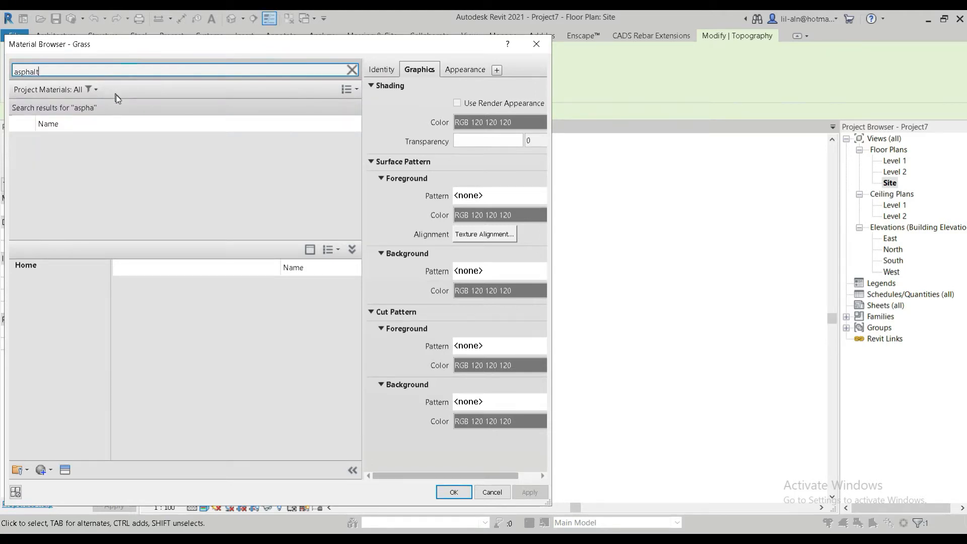
scroll(223, 355, down, 2)
scroll(222, 356, down, 4)
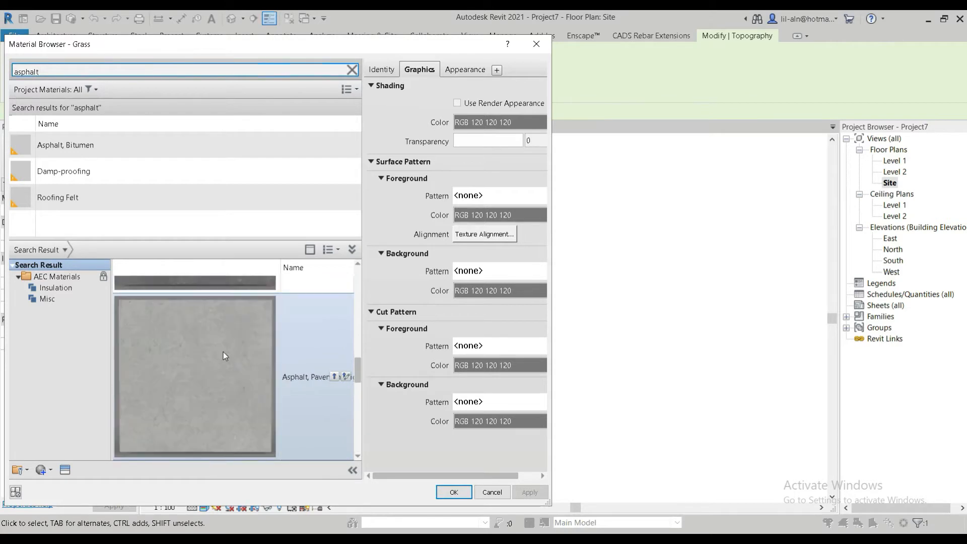
scroll(222, 351, up, 2)
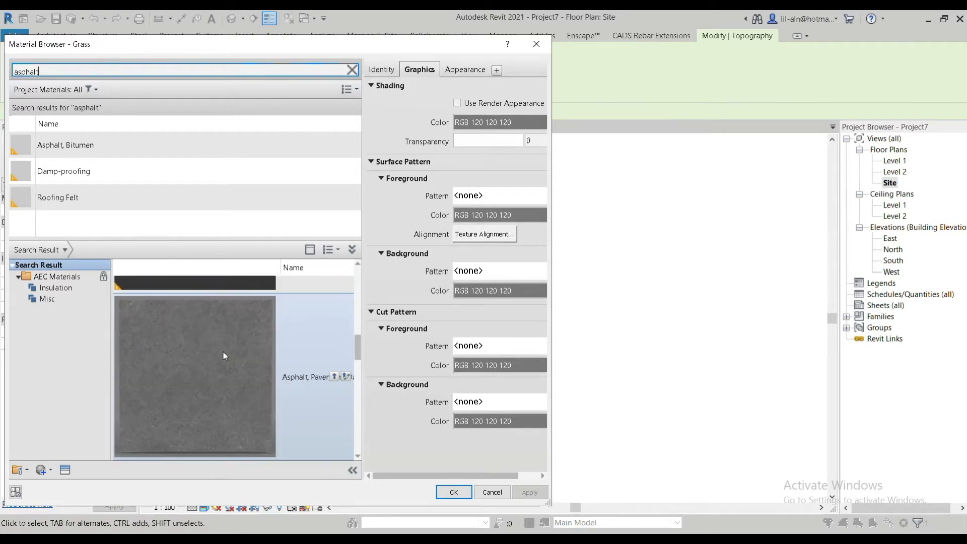
click(333, 376)
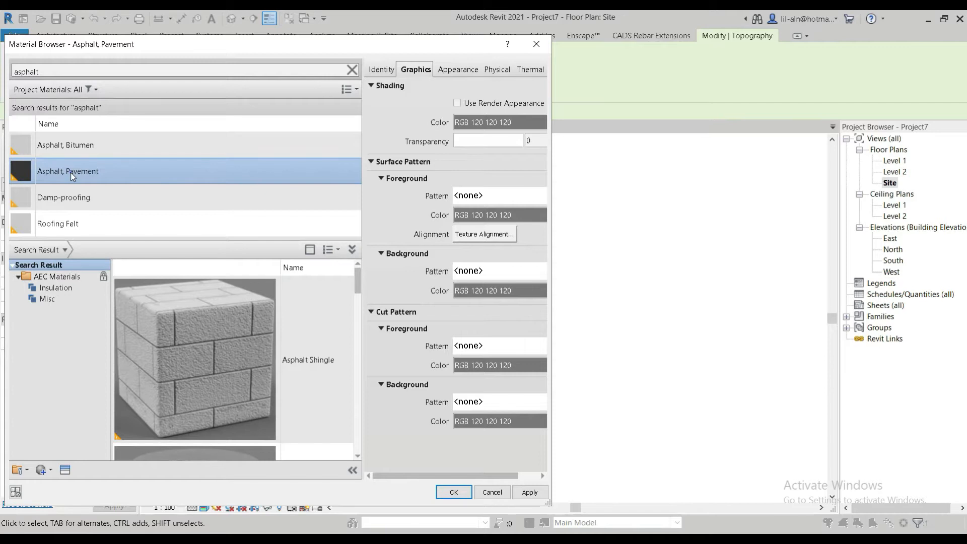
click(452, 492)
click(583, 361)
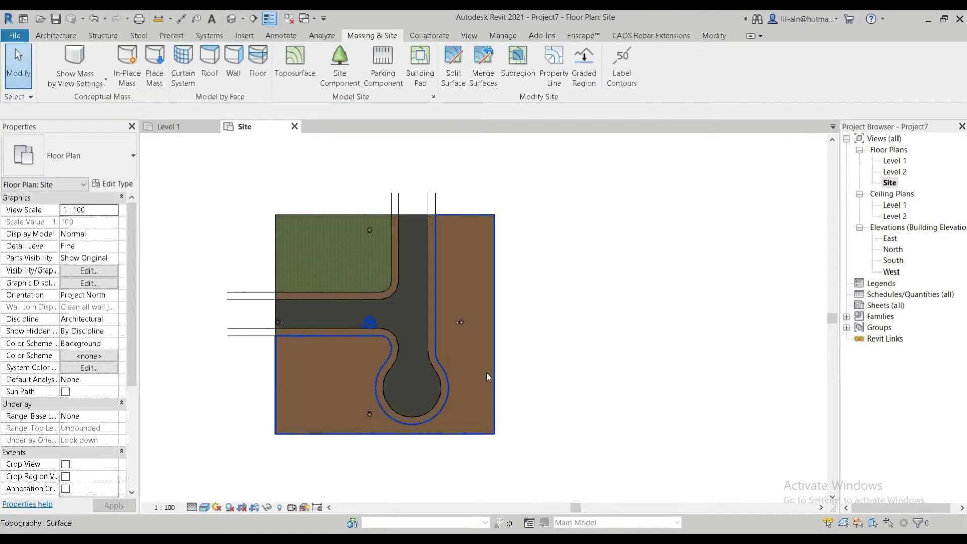
Step: Open the default 3D view and set its visual style to Realistic to inspect the site surfaces
scroll(485, 372, up, 3)
middle_drag(390, 370, 481, 364)
click(231, 20)
scroll(515, 388, up, 3)
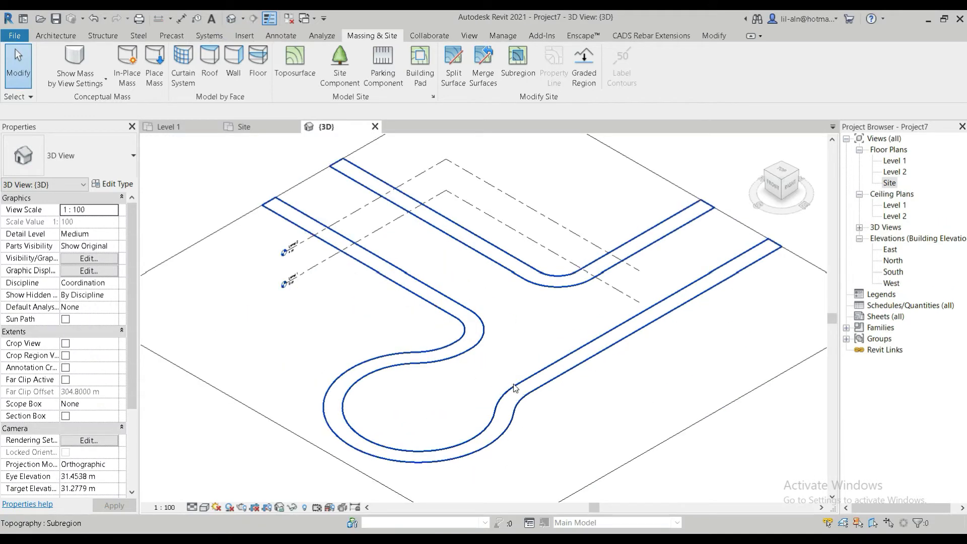
click(205, 507)
click(213, 497)
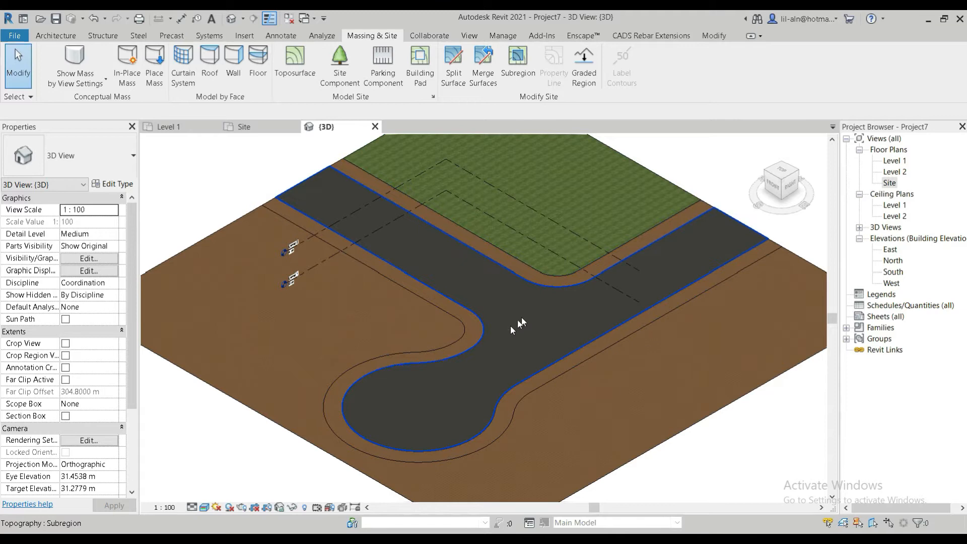
scroll(430, 364, down, 4)
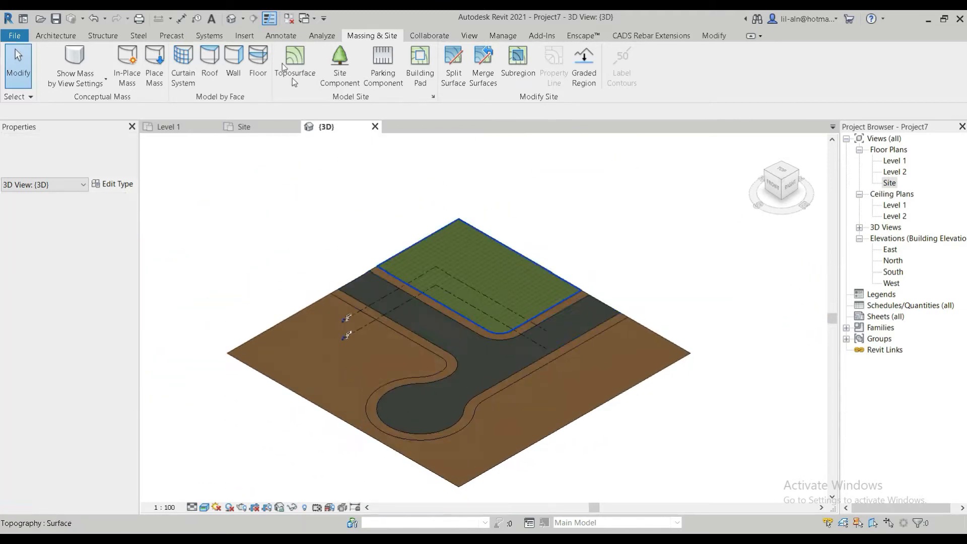
Step: Close the inactive views so that only the 3D view stays open
click(274, 22)
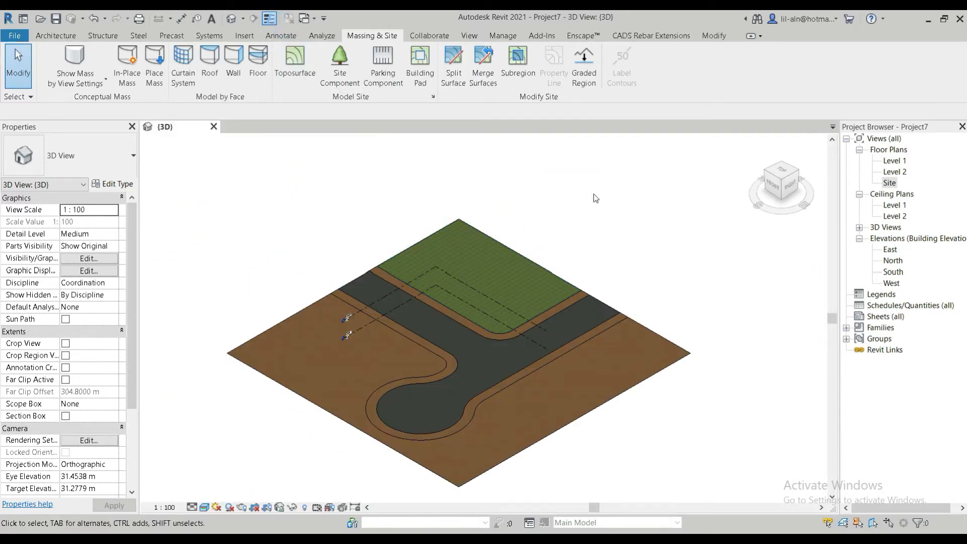
scroll(534, 388, up, 2)
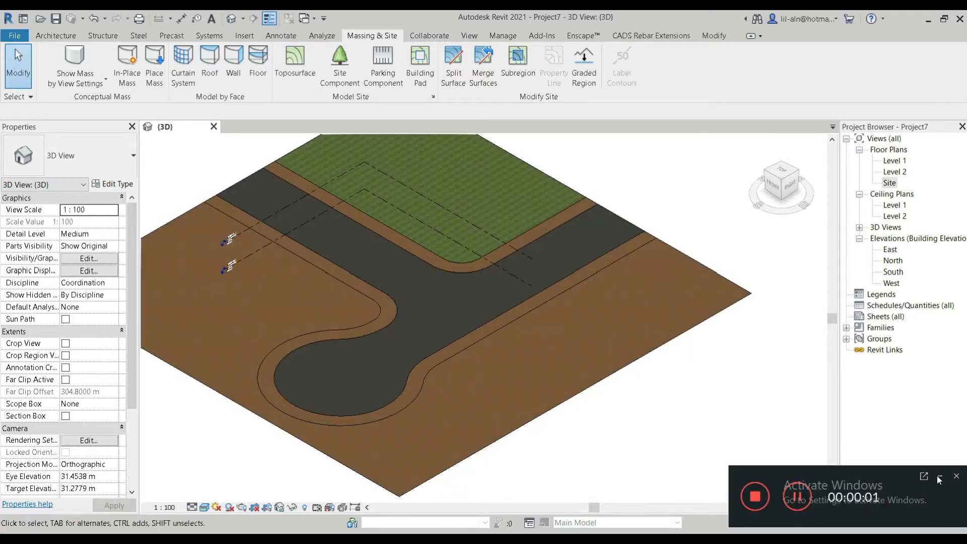
click(939, 477)
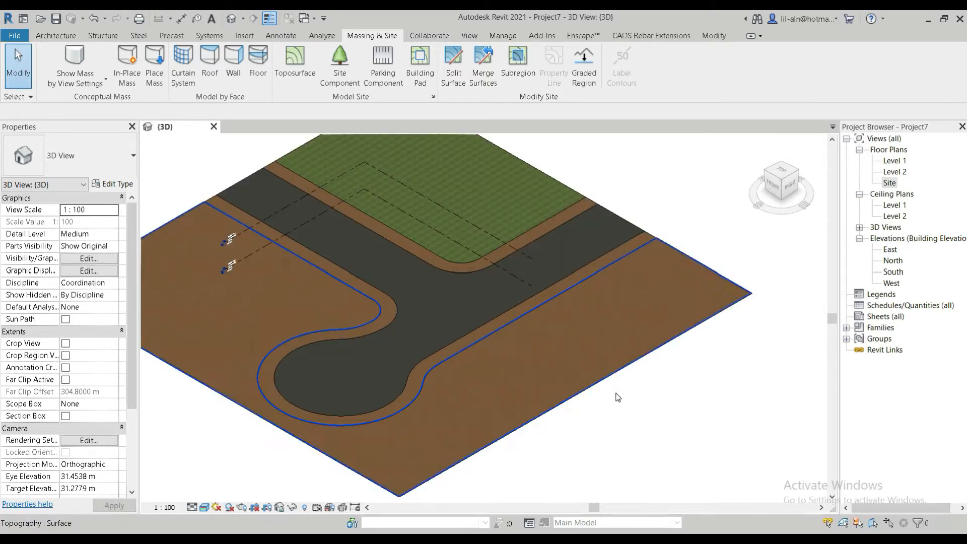
Step: Create a new family from the English Metric Profile-Rail template
click(15, 36)
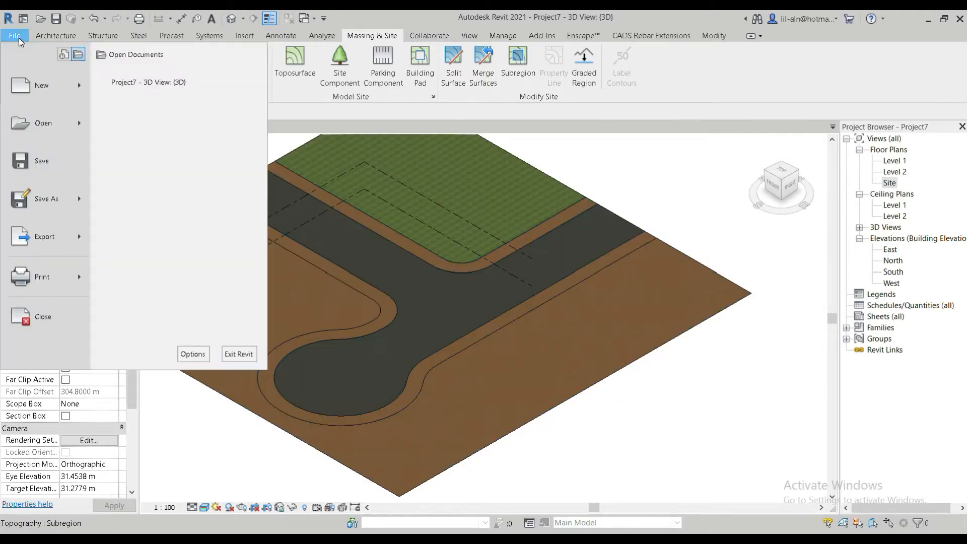
mouse_move(40, 86)
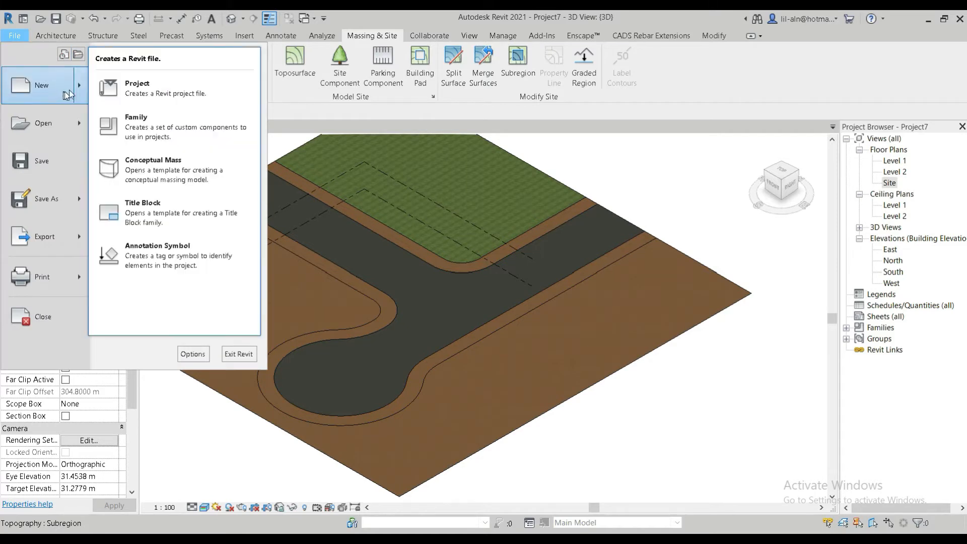
click(182, 137)
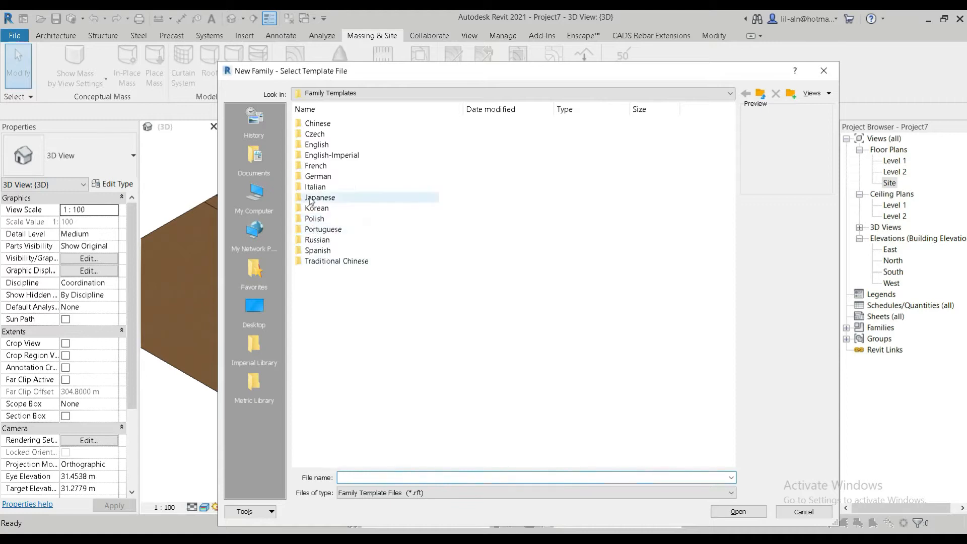
double_click(317, 145)
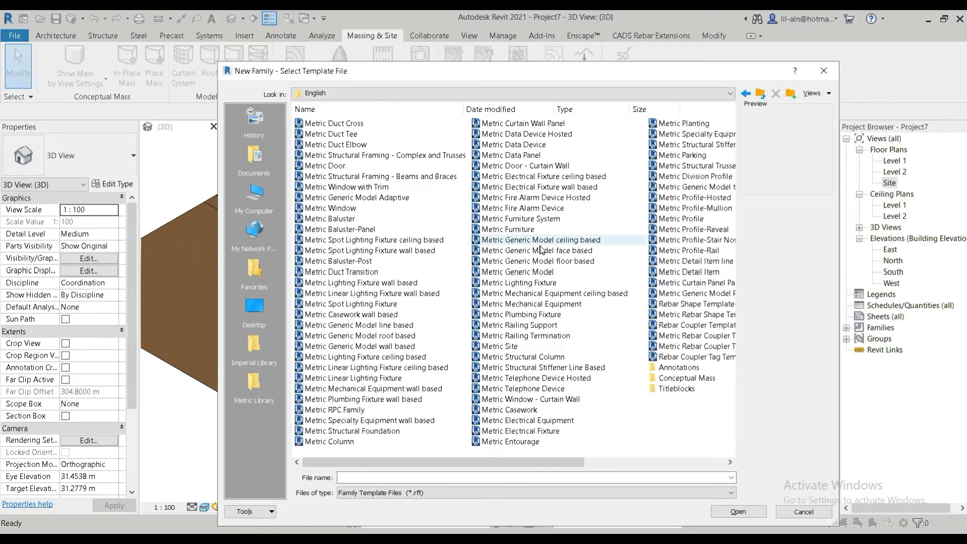
scroll(529, 462, right, 1)
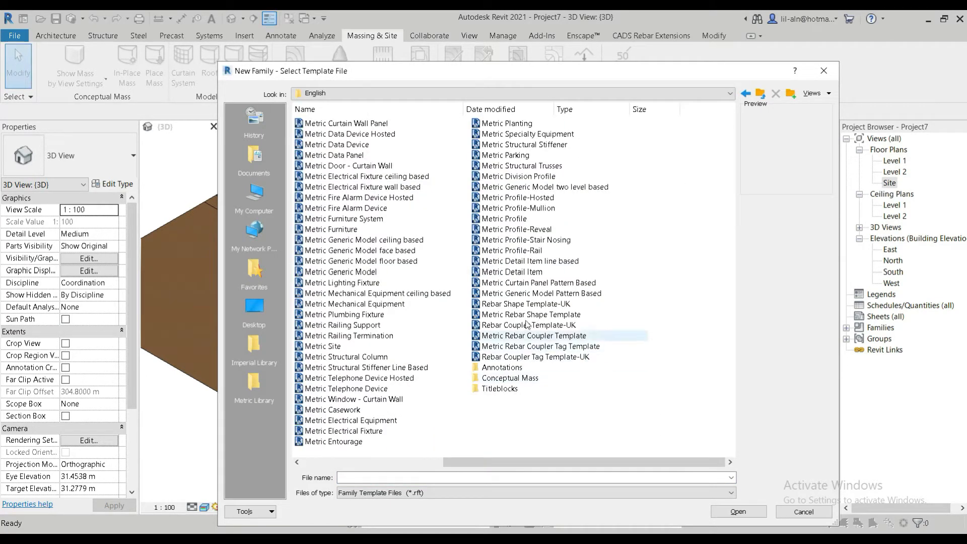
double_click(541, 251)
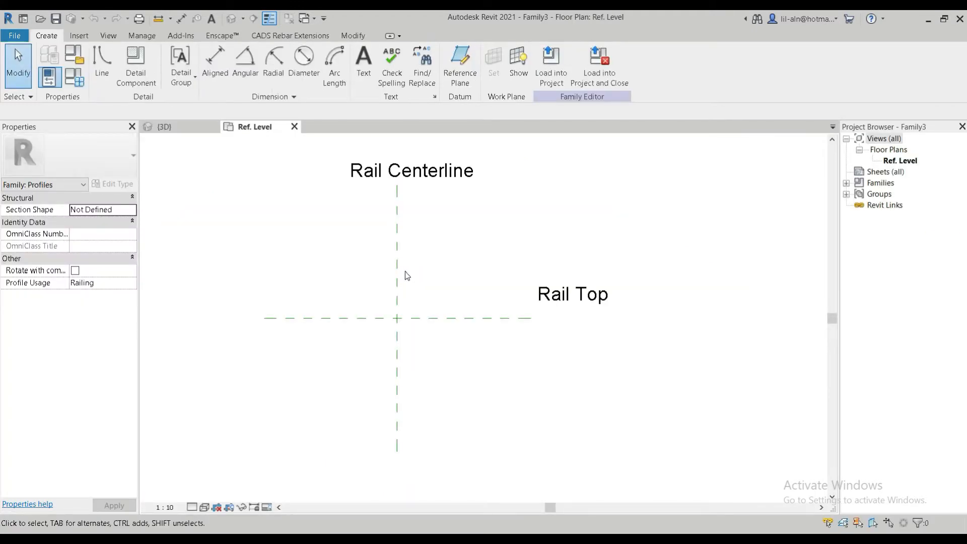
Step: Create another new family, again based on the Metric Profile-Rail template in the English templates folder
click(16, 36)
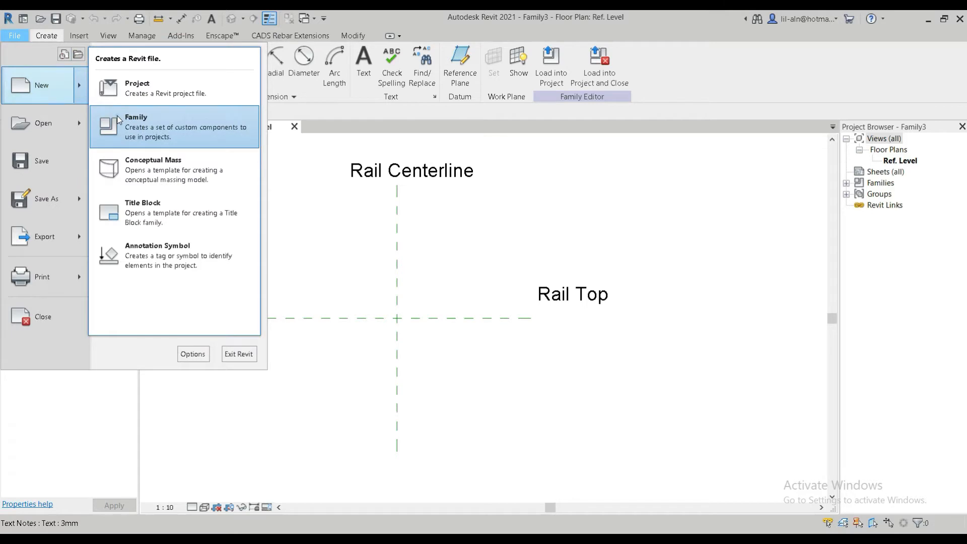
click(578, 311)
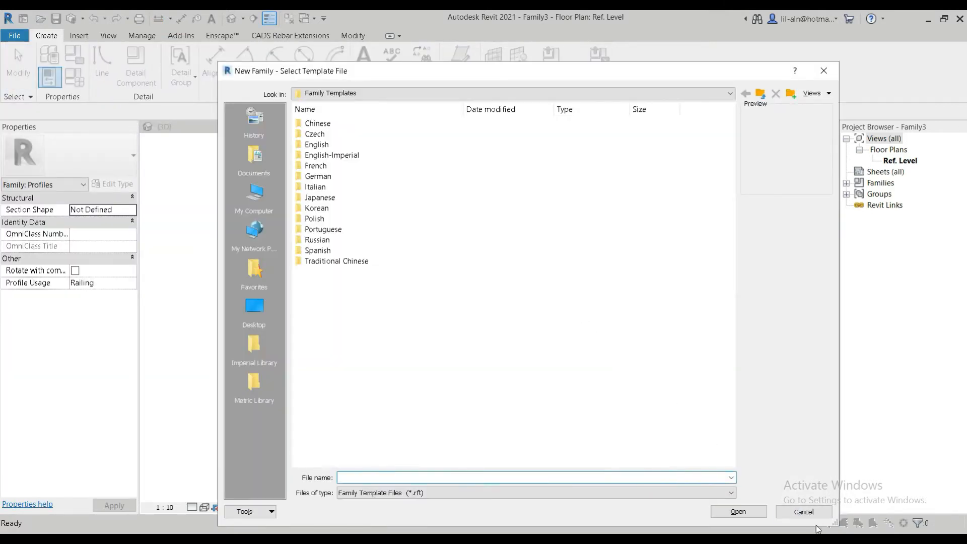
click(838, 536)
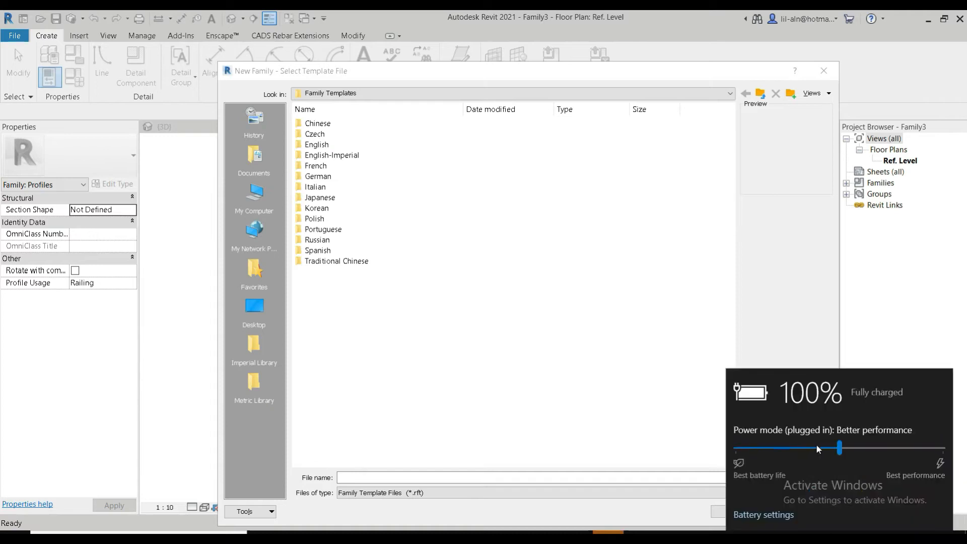
click(787, 317)
double_click(315, 151)
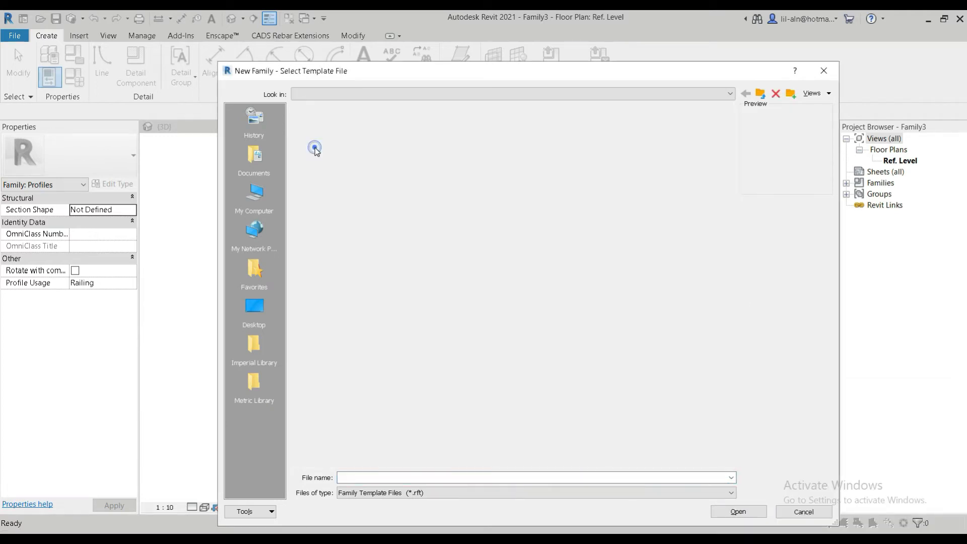
scroll(504, 389, right, 3)
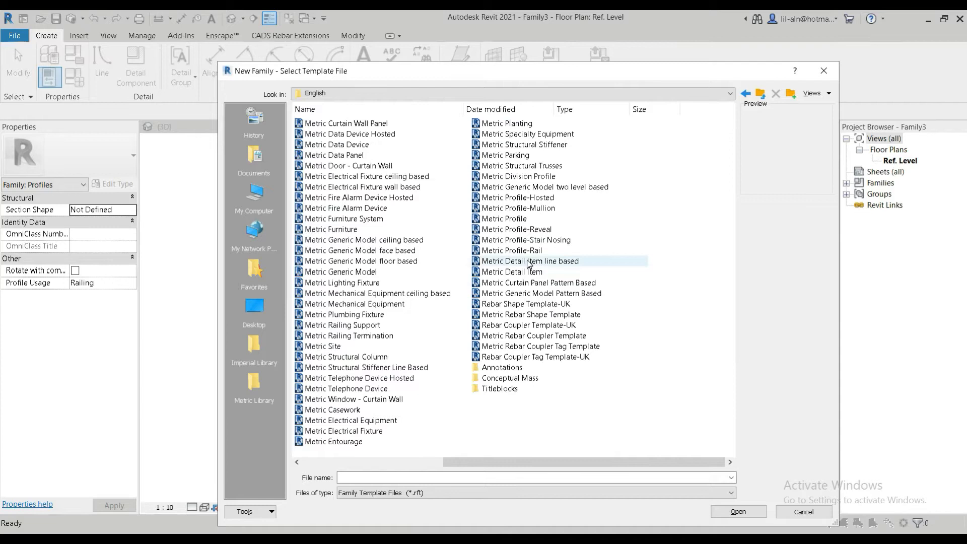
double_click(512, 250)
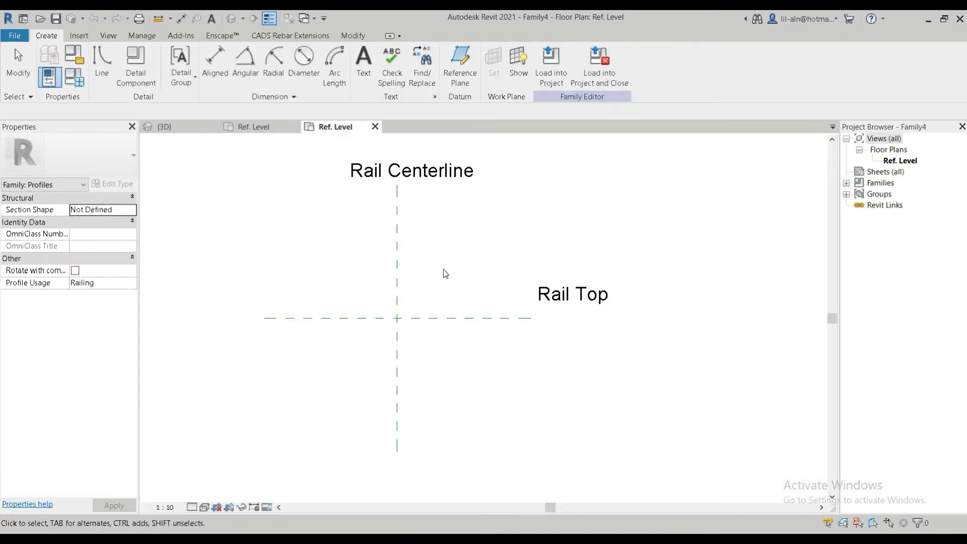
Step: Draw a rectangle about 240 mm by 60 mm, starting at the intersection of the rail centerline and rail top
click(99, 75)
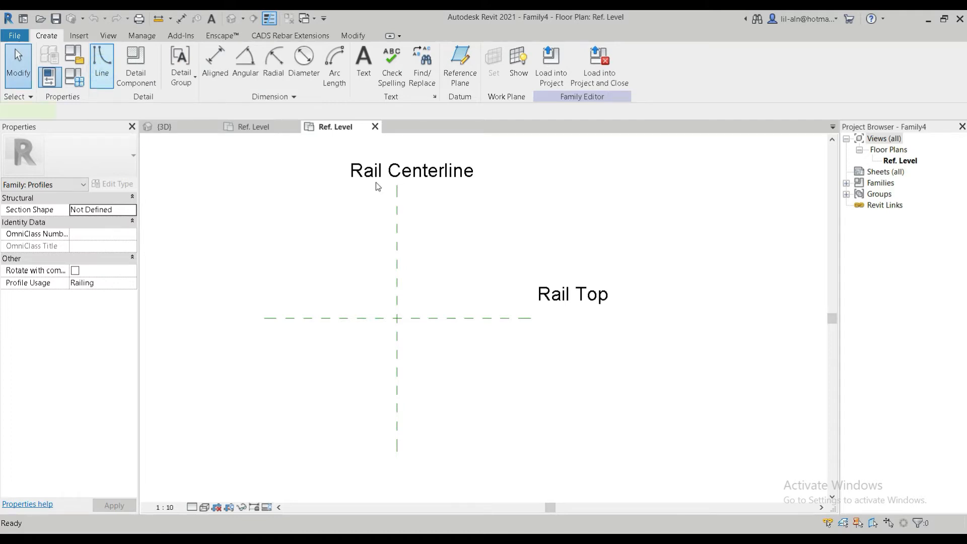
click(446, 53)
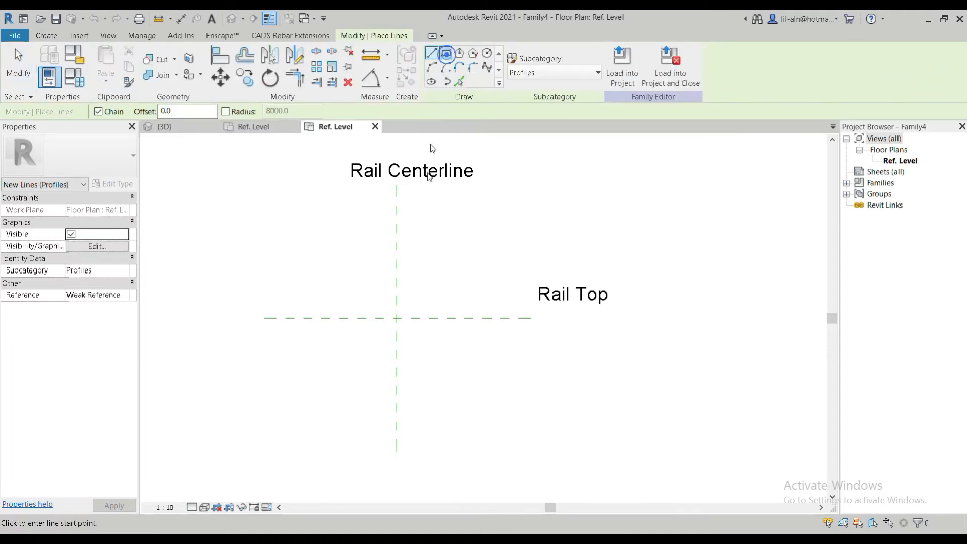
click(397, 318)
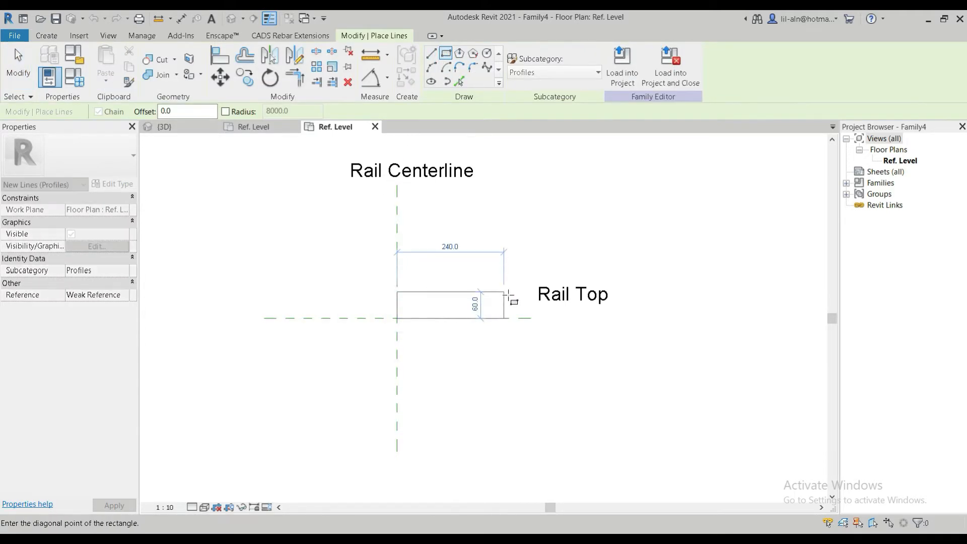
click(503, 291)
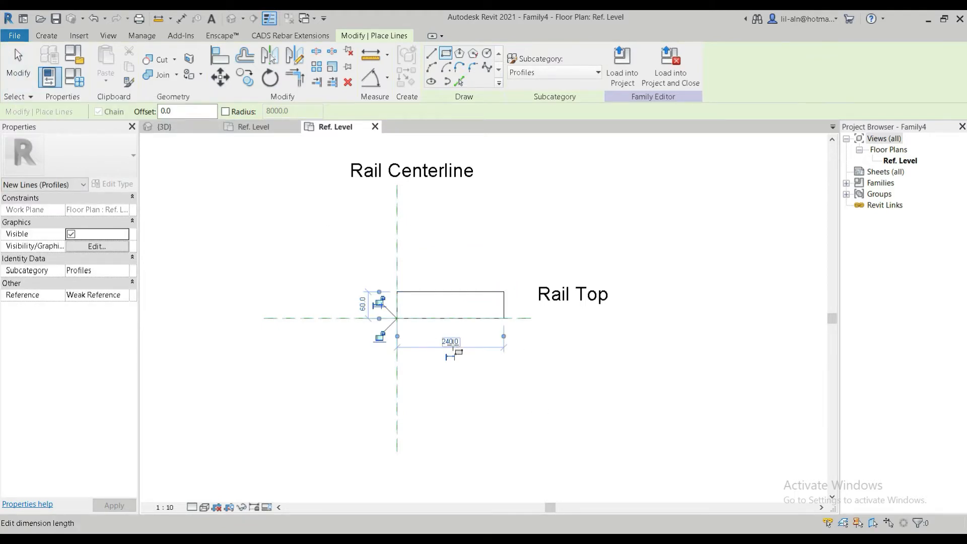
Step: Set the profile rectangle's length to 2000 mm and finish the rectangle command
text(1000)
key(Return)
scroll(496, 405, down, 3)
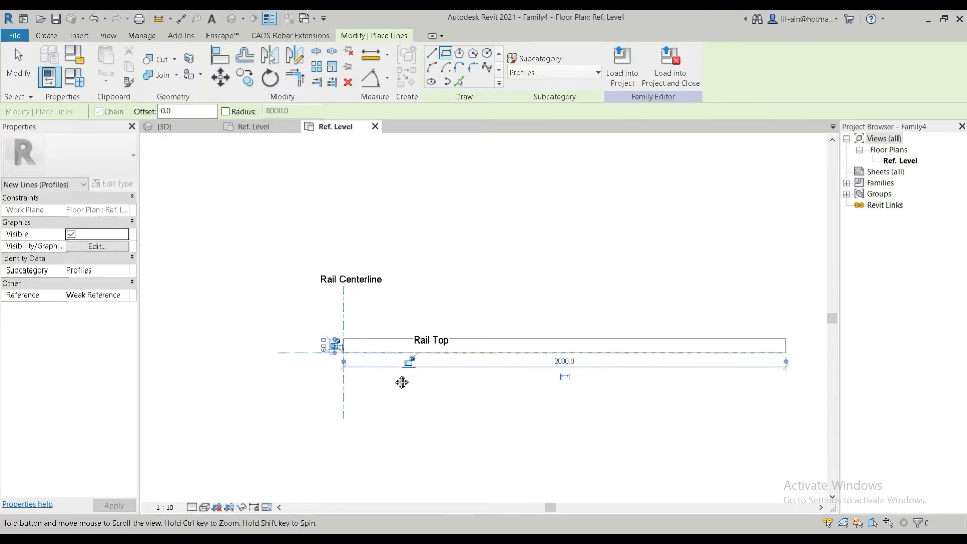
scroll(282, 376, up, 1)
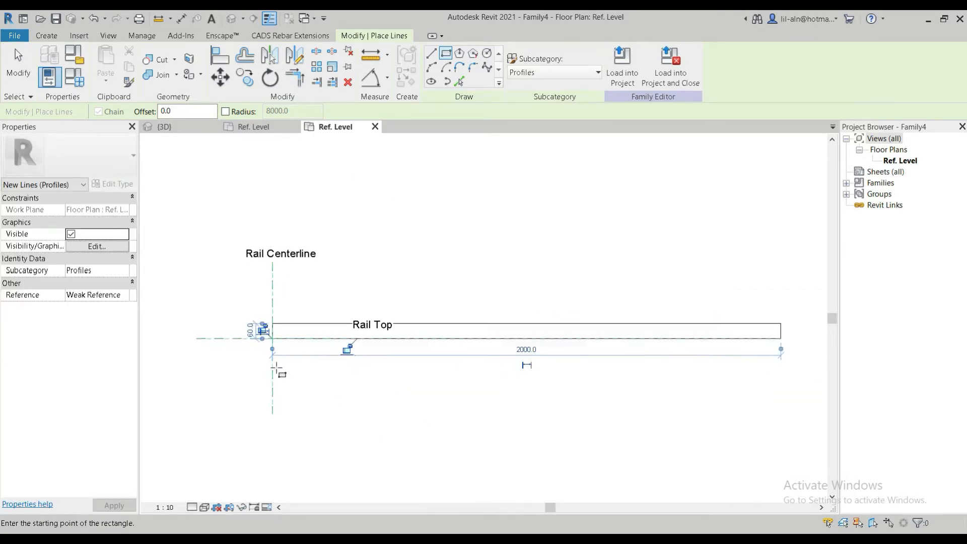
scroll(255, 350, up, 2)
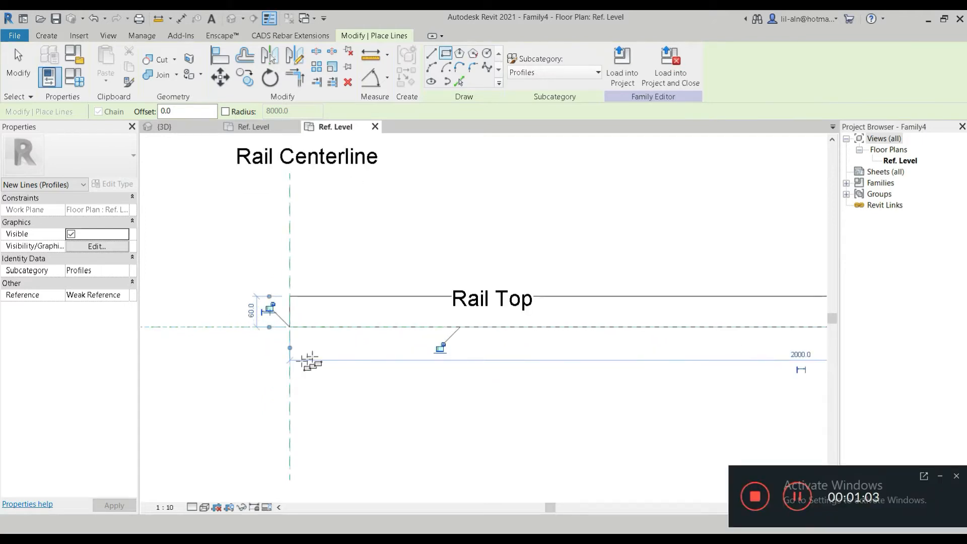
key(Escape)
key(Escape)
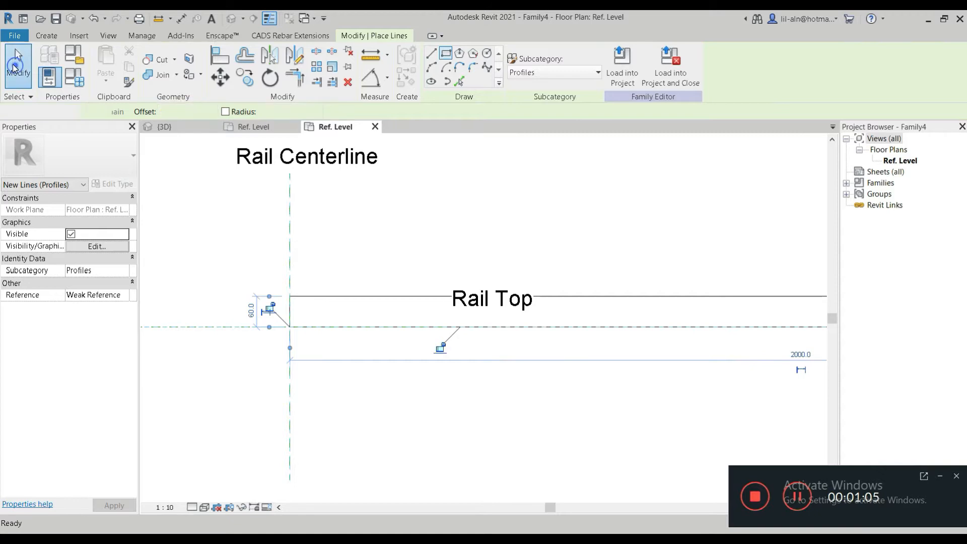
Step: Set the height of the 2000 mm long profile rectangle to 100 mm
click(48, 35)
click(103, 76)
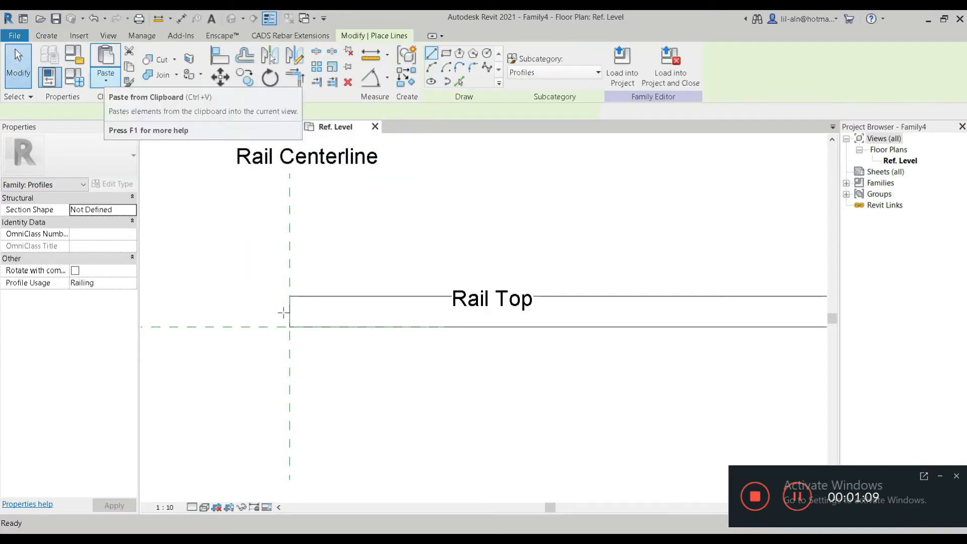
click(18, 66)
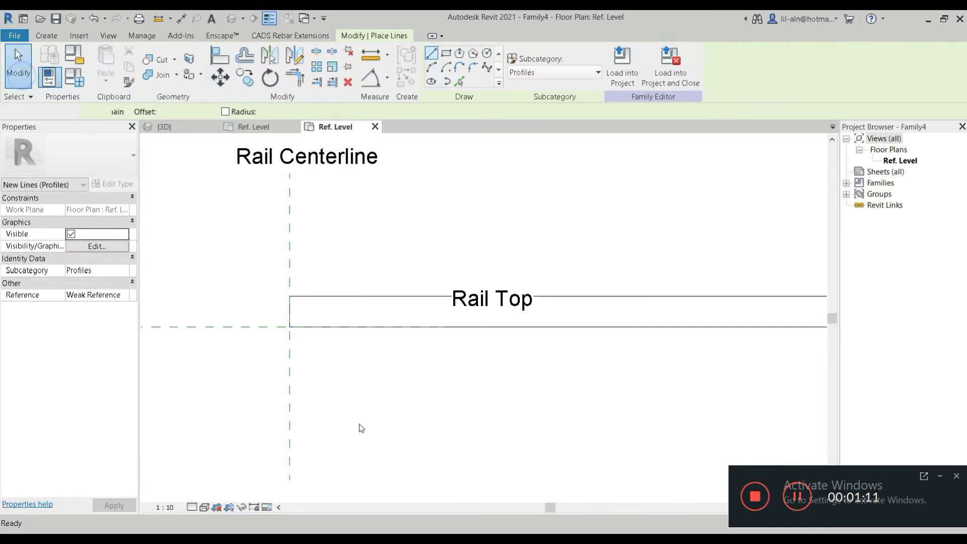
click(300, 329)
scroll(300, 330, up, 2)
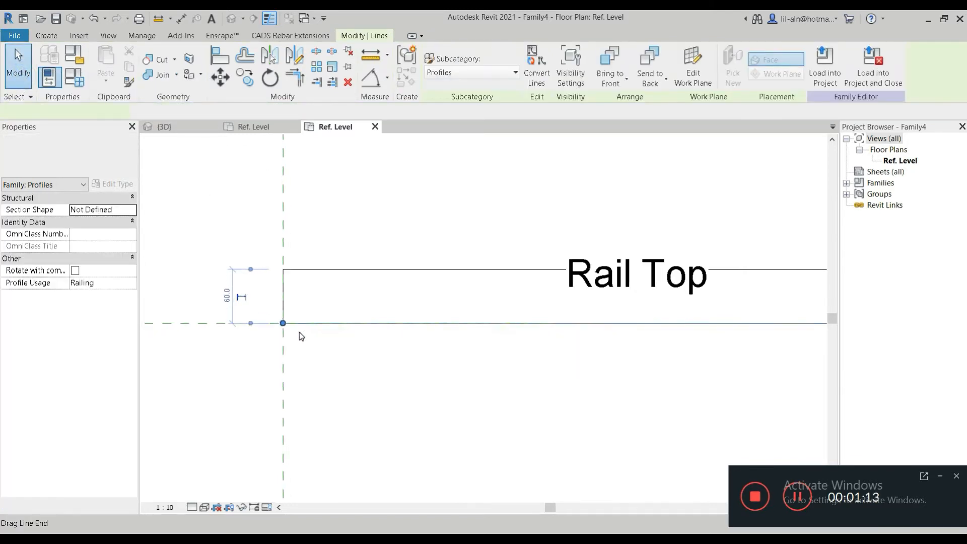
click(218, 298)
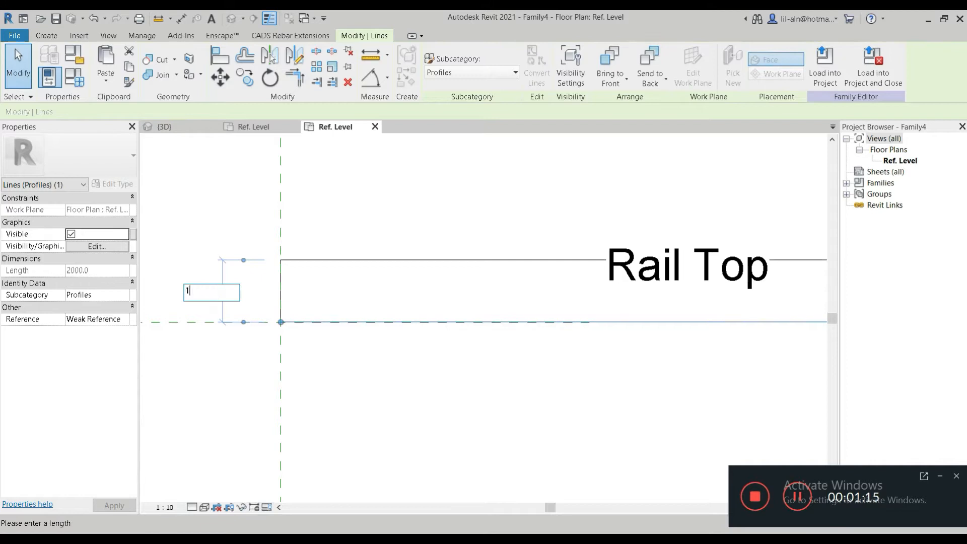
key(Return)
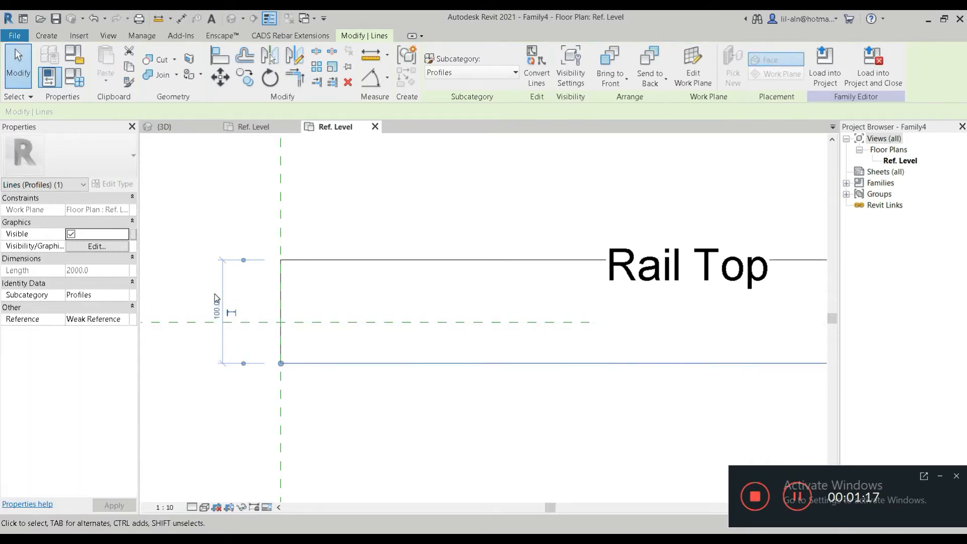
Step: Move the whole rectangle so its lower corner on the rail centerline sits at the intersection with the rail top plane
scroll(303, 270, down, 3)
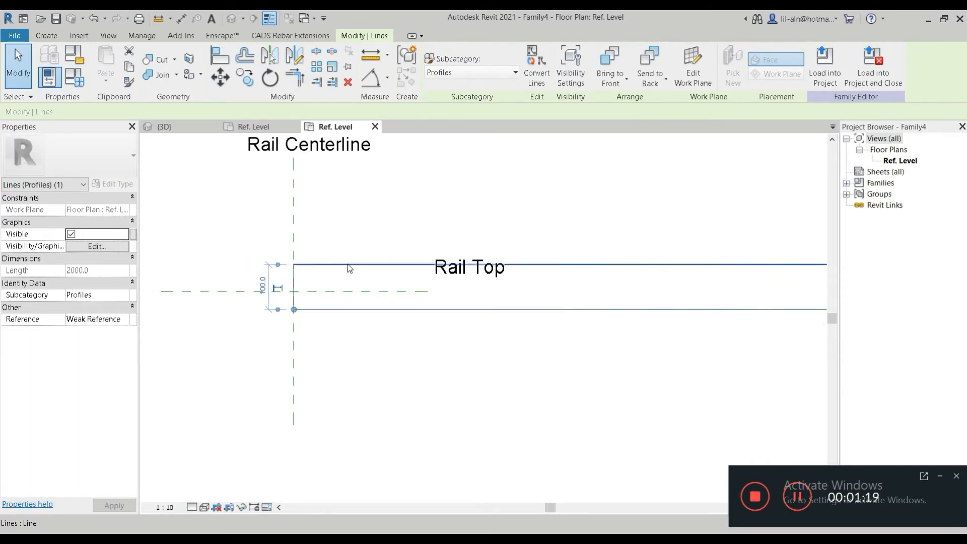
key(Tab)
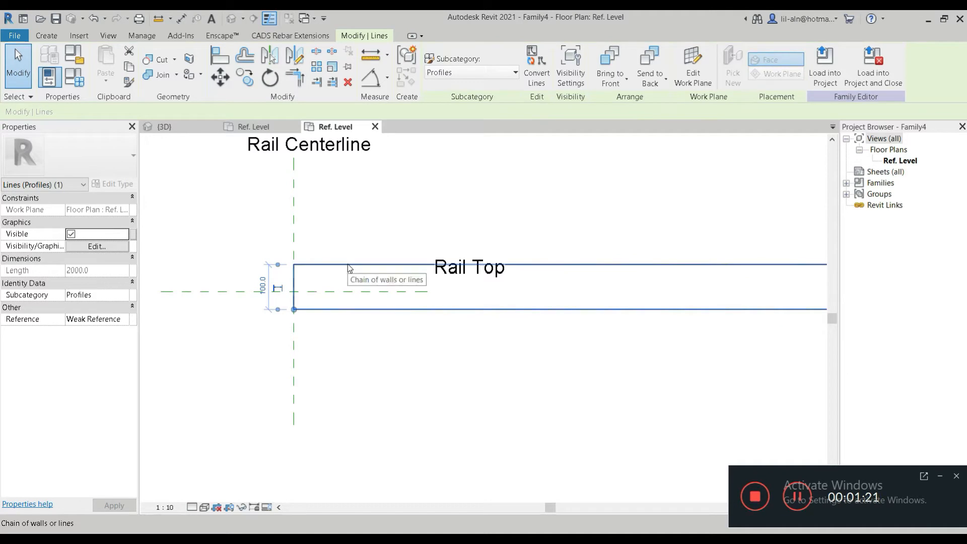
click(347, 265)
key(m)
key(v)
click(293, 309)
click(292, 290)
scroll(325, 366, down, 4)
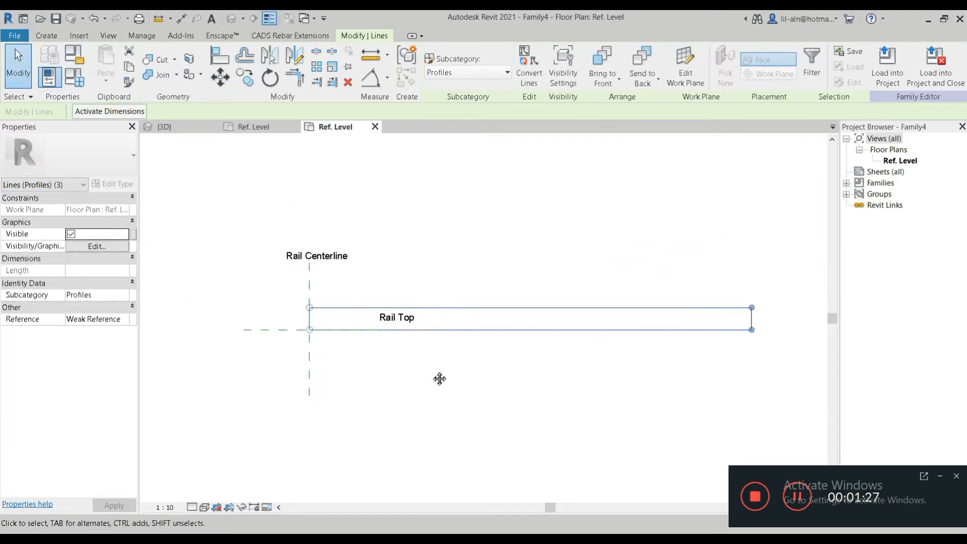
middle_drag(371, 381, 406, 362)
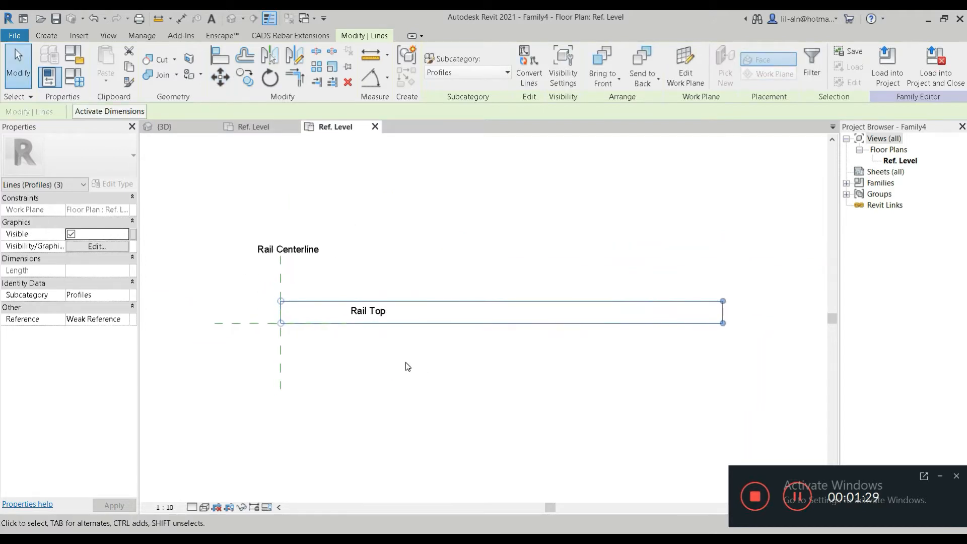
Step: In the other open profile family, draw a 100 mm vertical line up the rail centerline from its intersection with rail top
click(279, 127)
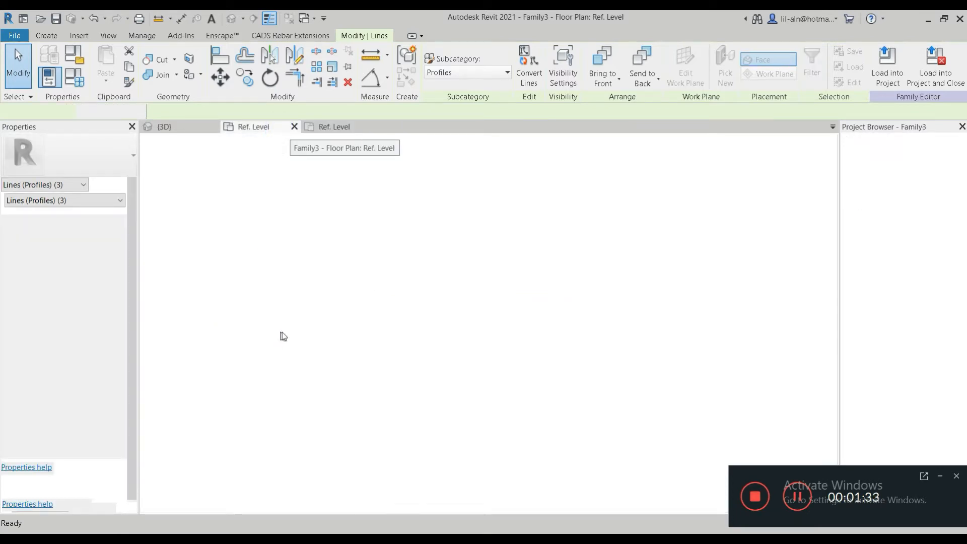
scroll(423, 297, up, 2)
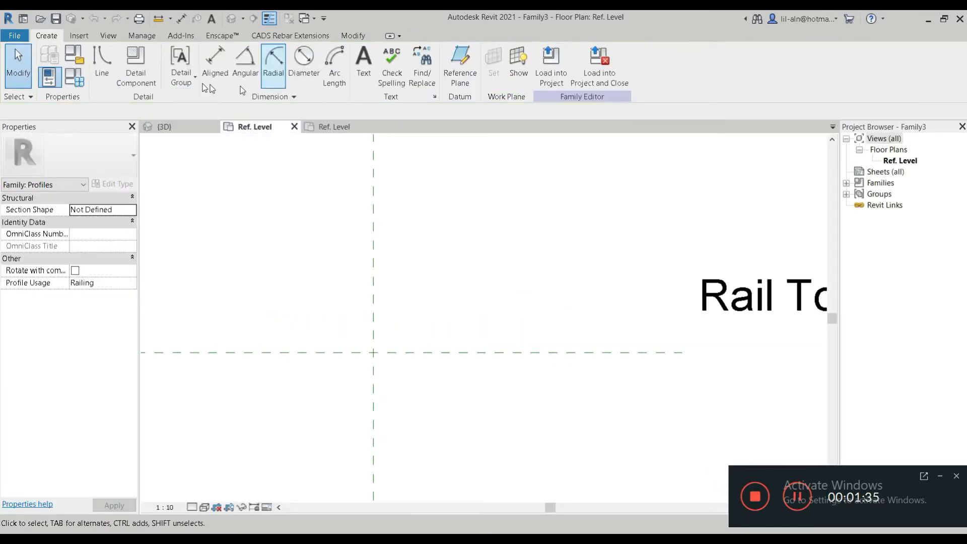
click(101, 66)
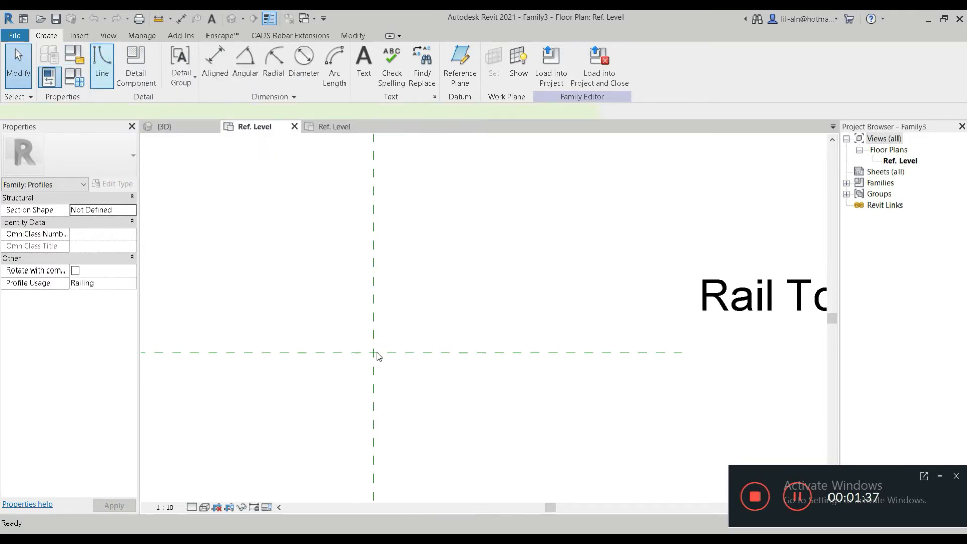
click(373, 353)
text(100mm)
key(Return)
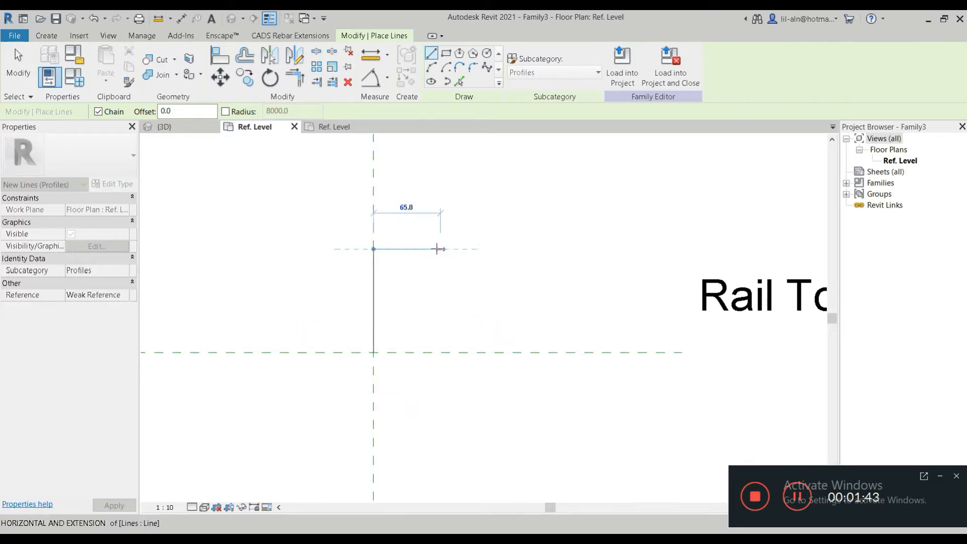
Step: Close the curb outline with a 30 mm top edge, a sloped edge, a vertical side and a base along rail top
click(404, 249)
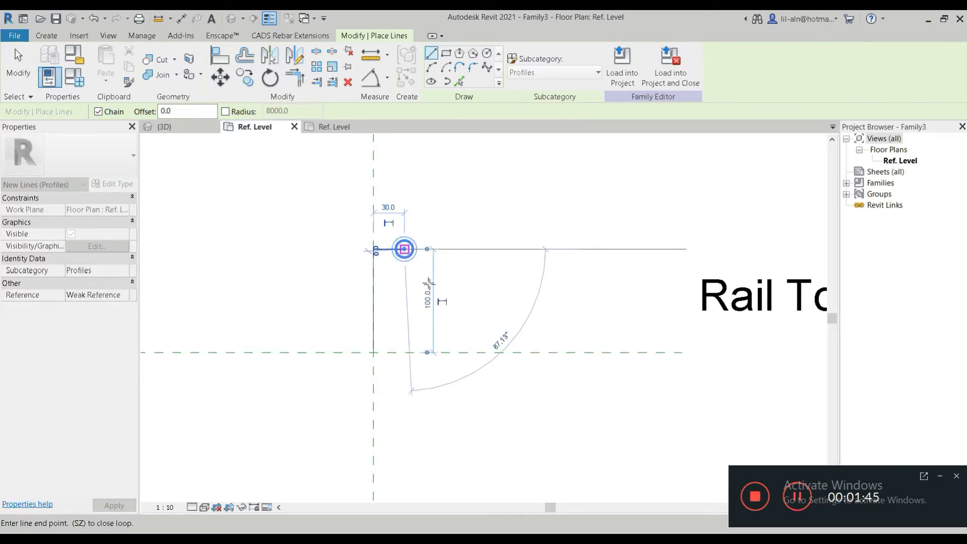
click(455, 302)
click(455, 352)
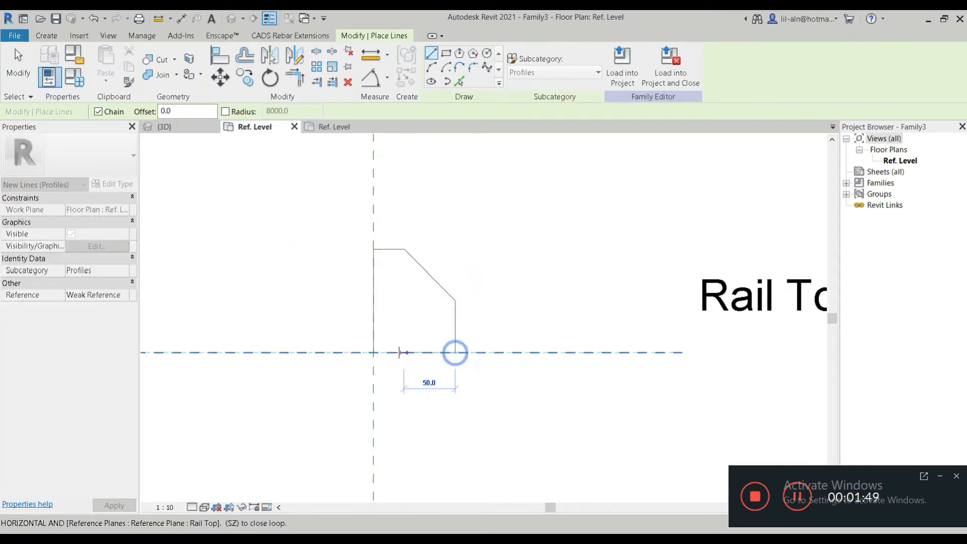
click(373, 352)
Step: Add a fillet arc of about 75 mm radius between the outline's top edge and its outer vertical side
scroll(498, 272, up, 3)
click(472, 72)
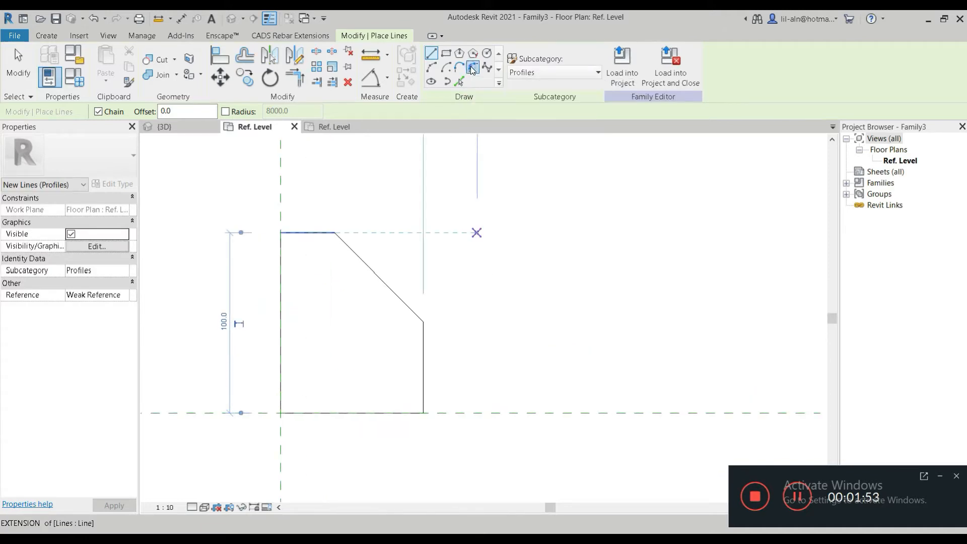
click(315, 233)
click(420, 371)
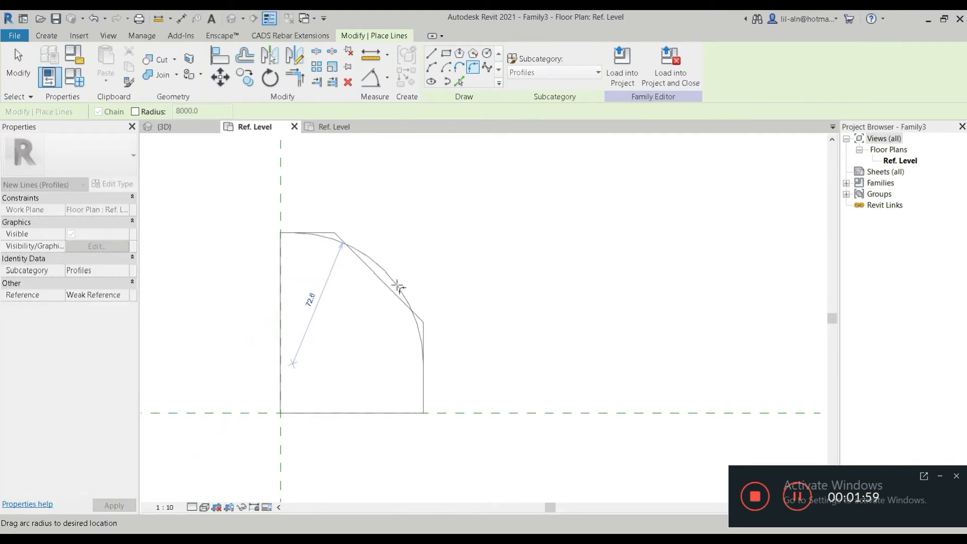
click(397, 285)
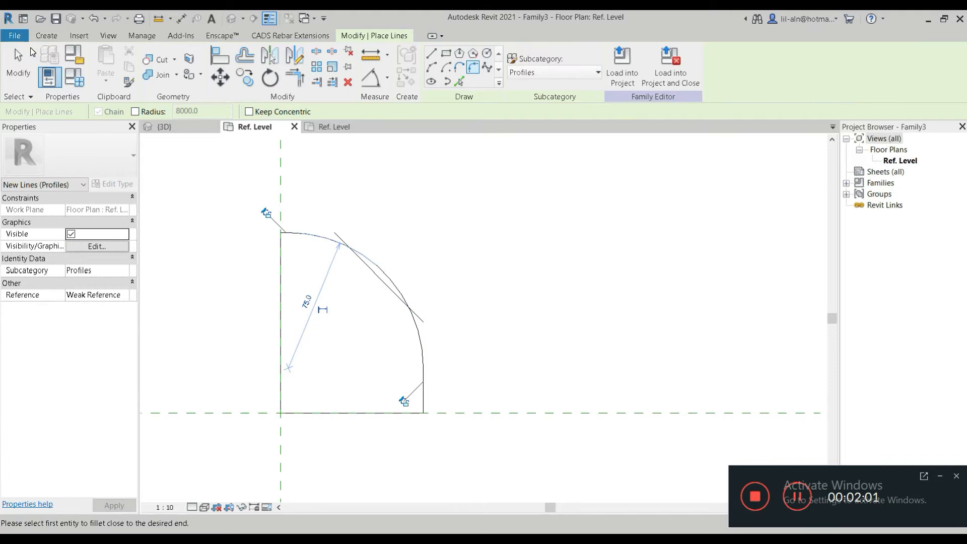
key(Escape)
key(Escape)
Step: Delete the leftover sloped line crossing the fillet arc
click(419, 313)
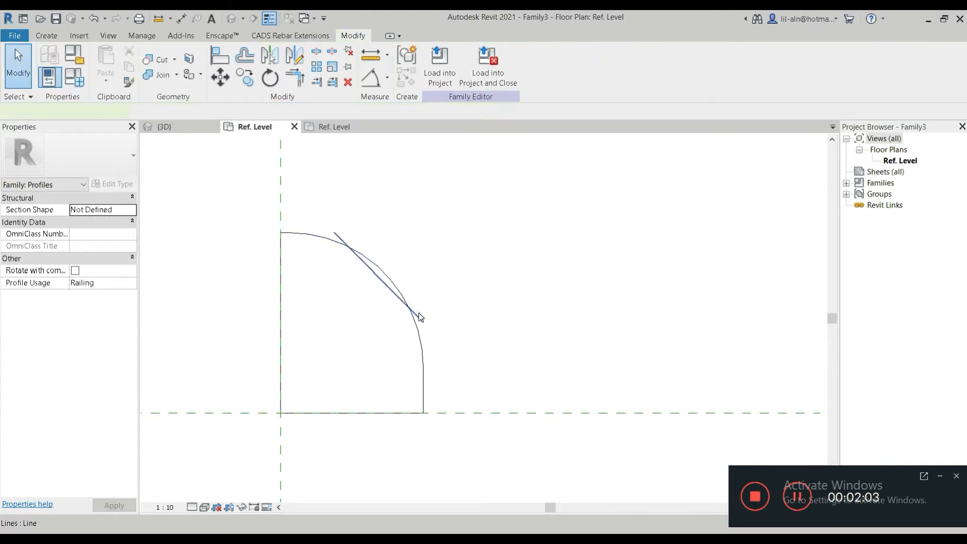
key(Delete)
scroll(417, 377, down, 3)
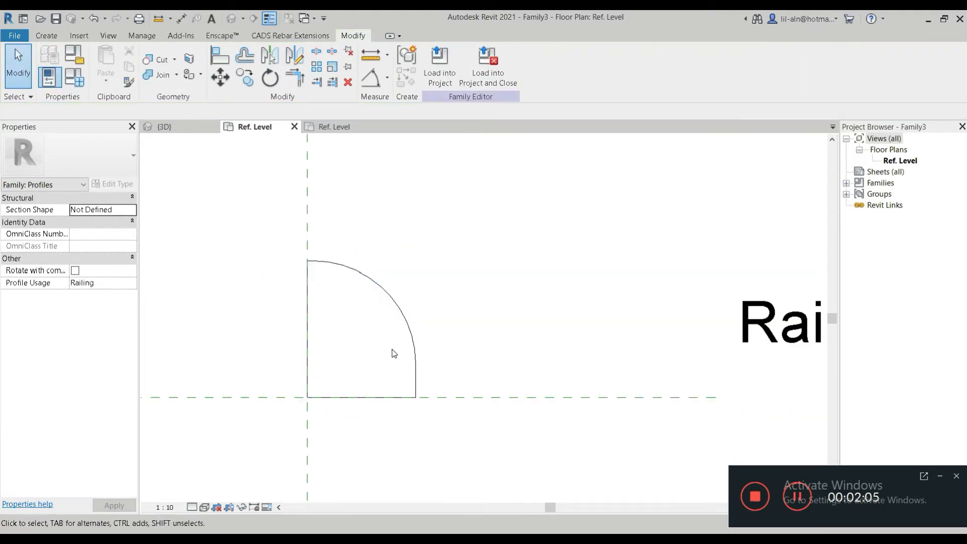
scroll(493, 351, down, 2)
middle_drag(501, 365, 423, 358)
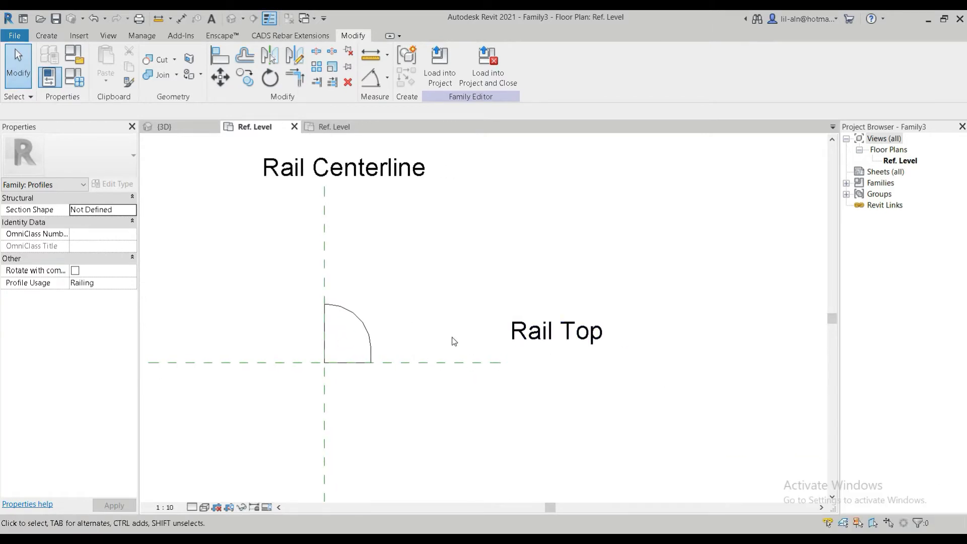
click(331, 128)
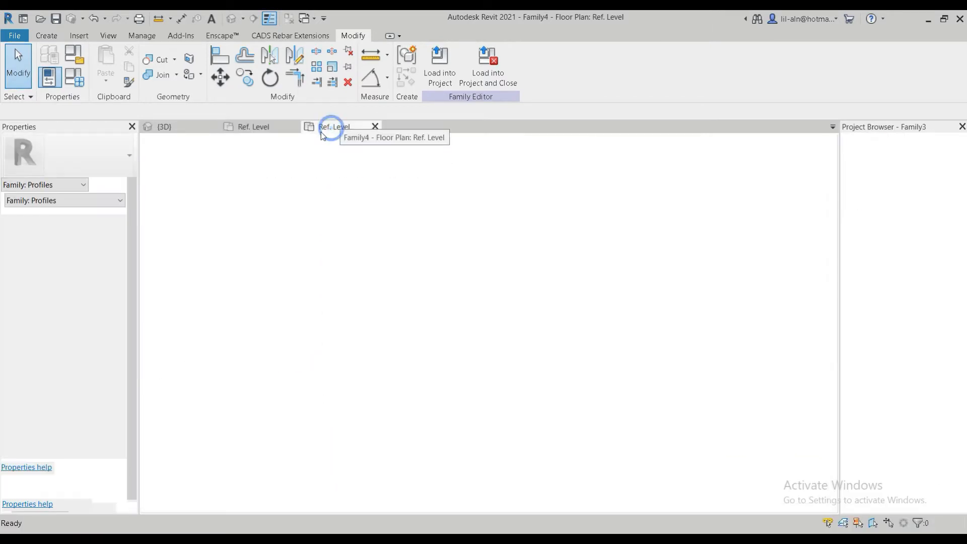
click(269, 126)
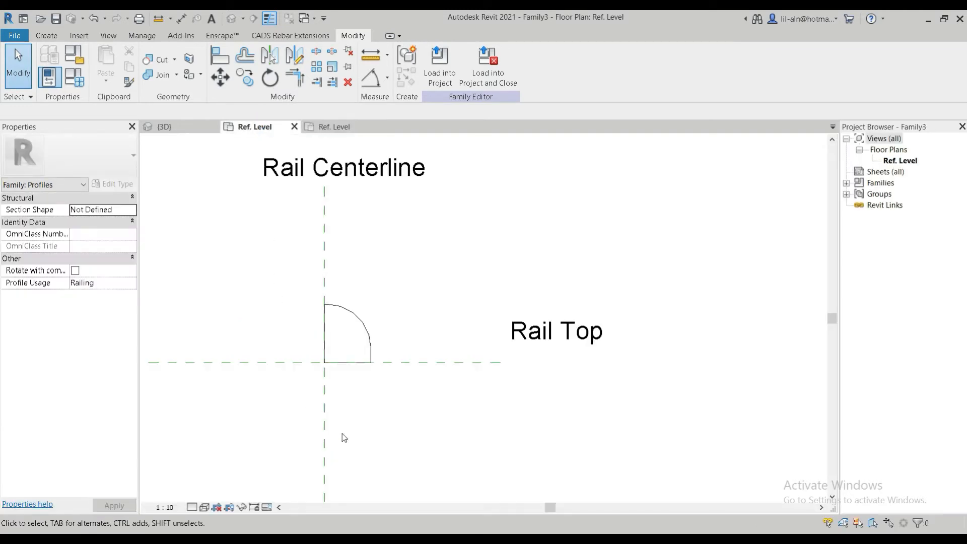
middle_drag(443, 247, 418, 279)
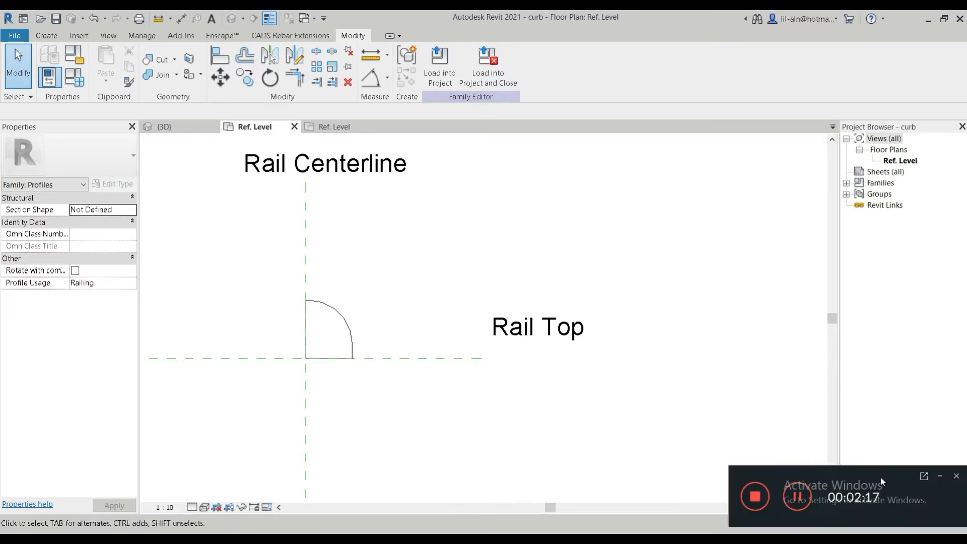
click(940, 477)
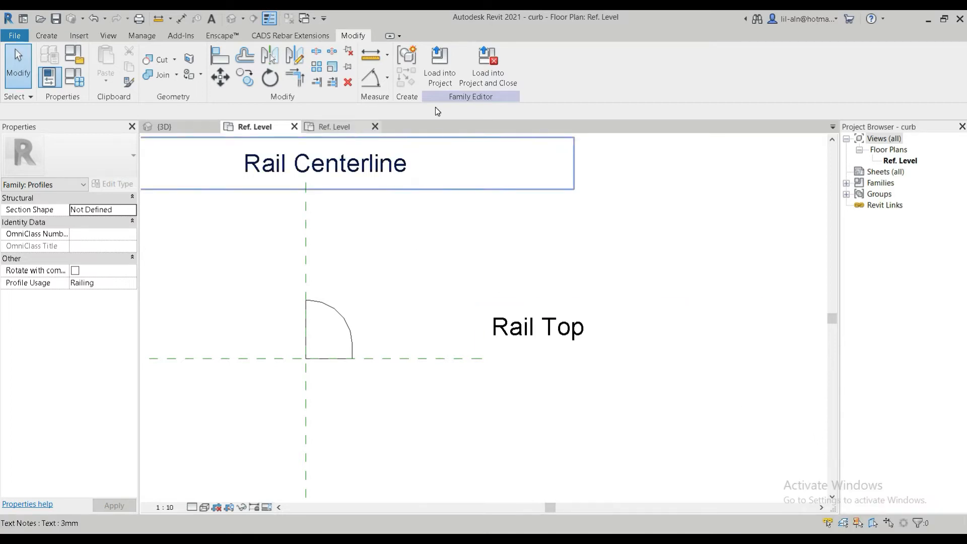
Step: Load the curb profile family into sidewalk.rfa, overwriting the existing version, and load it there once more
click(438, 80)
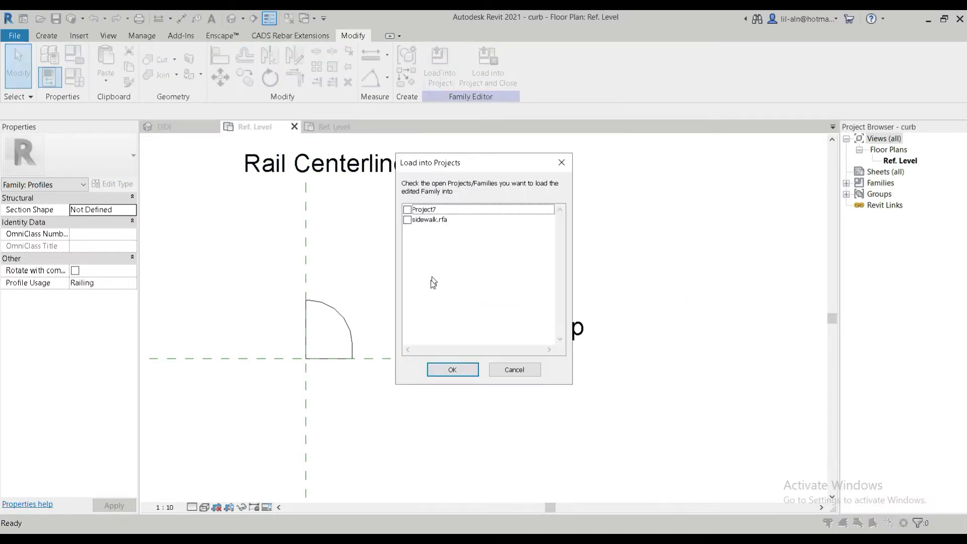
click(406, 220)
click(450, 369)
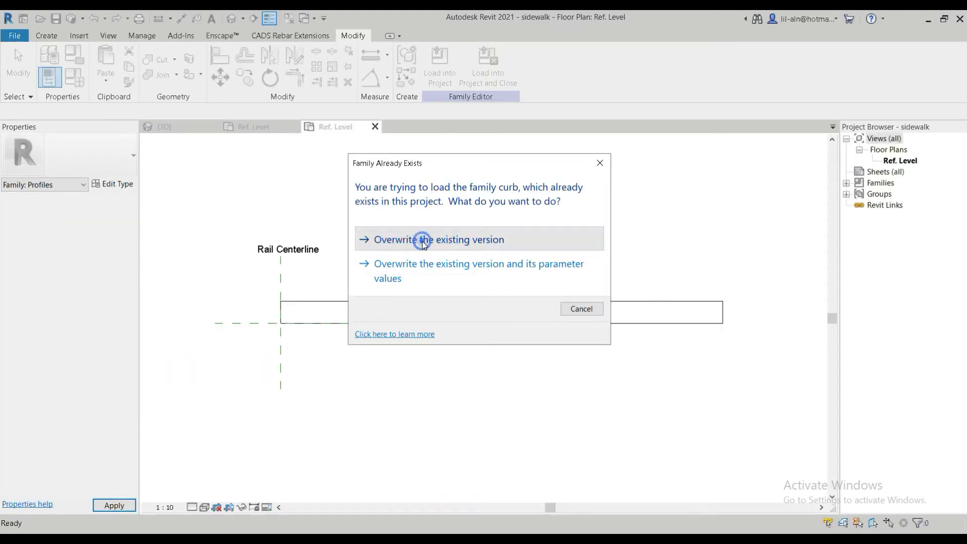
click(422, 241)
click(283, 129)
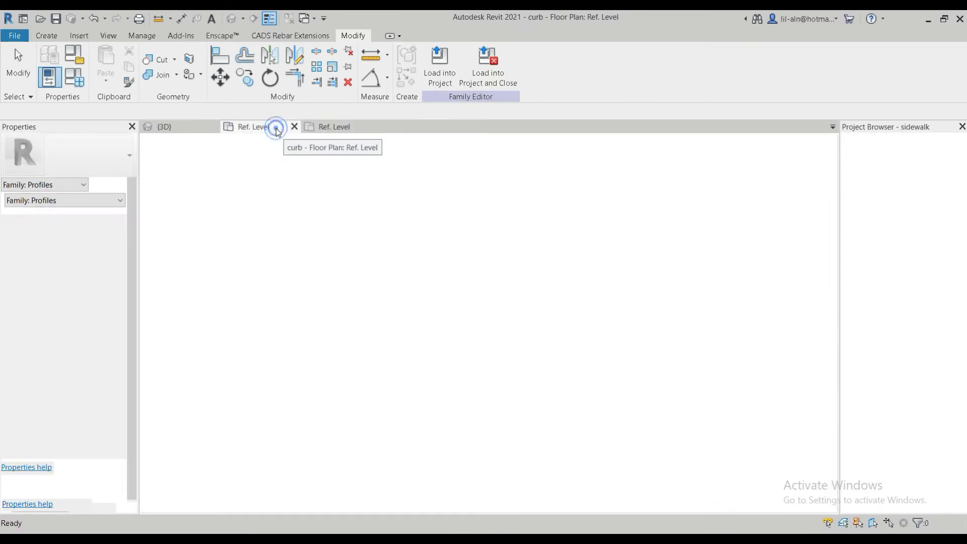
click(433, 81)
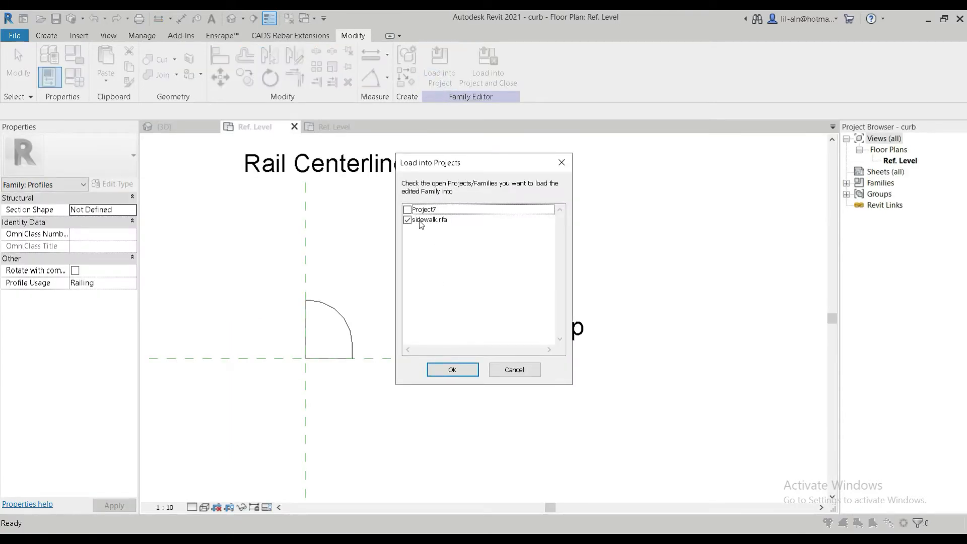
click(454, 370)
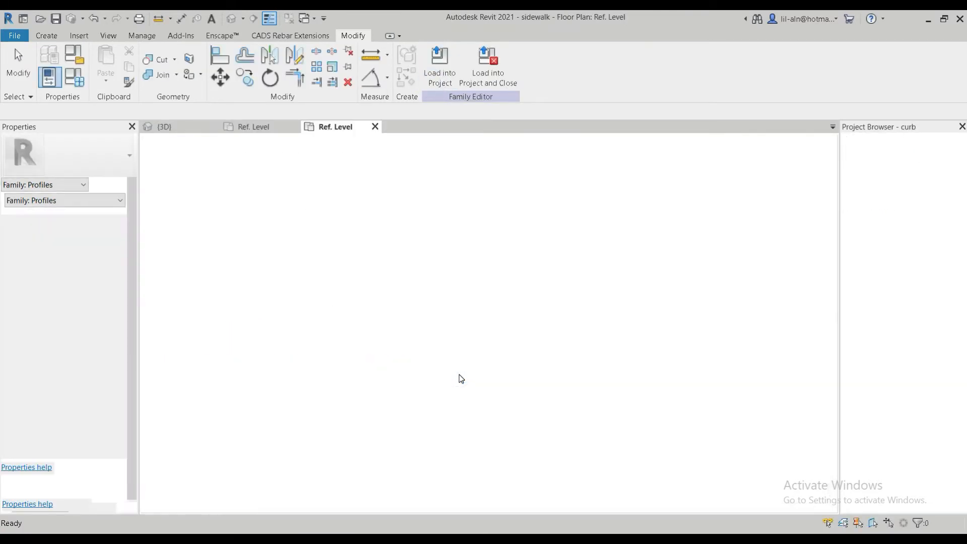
Step: Return to Project7, open its Site floor plan and bring up the architectural modelling tools
click(183, 127)
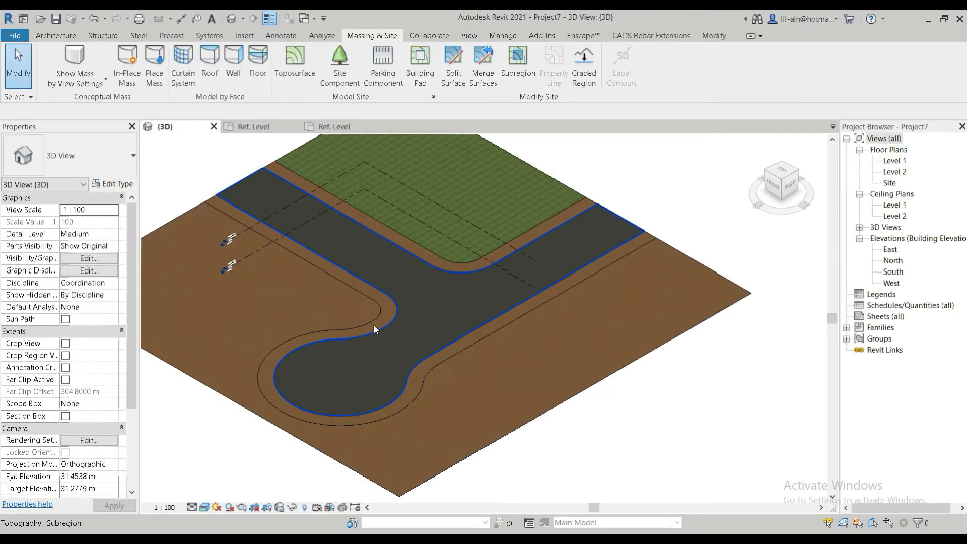
click(782, 174)
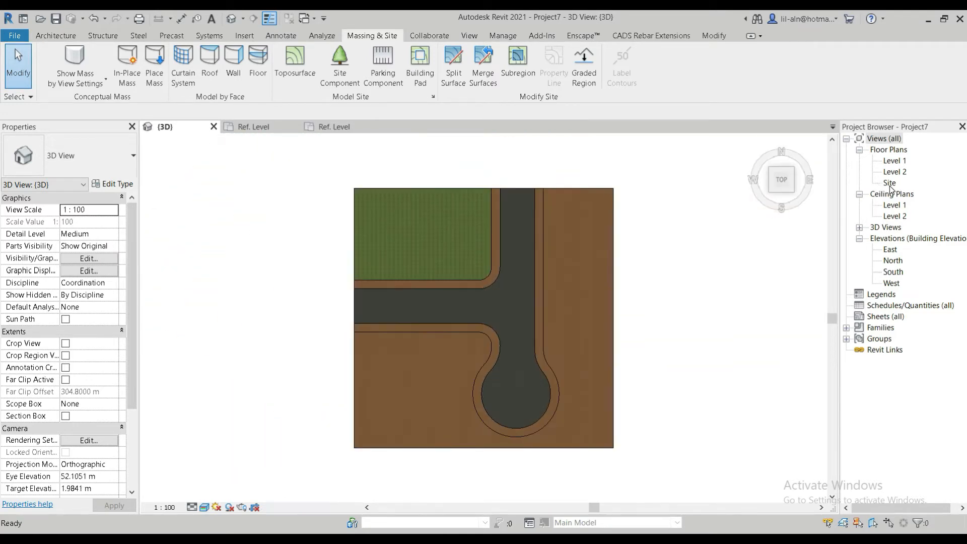
double_click(889, 182)
scroll(464, 333, up, 3)
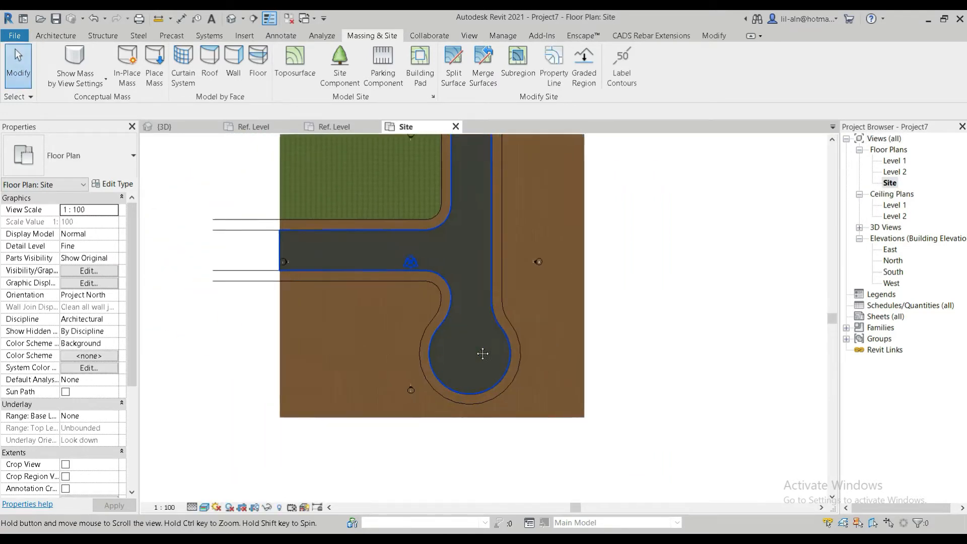
scroll(464, 326, down, 2)
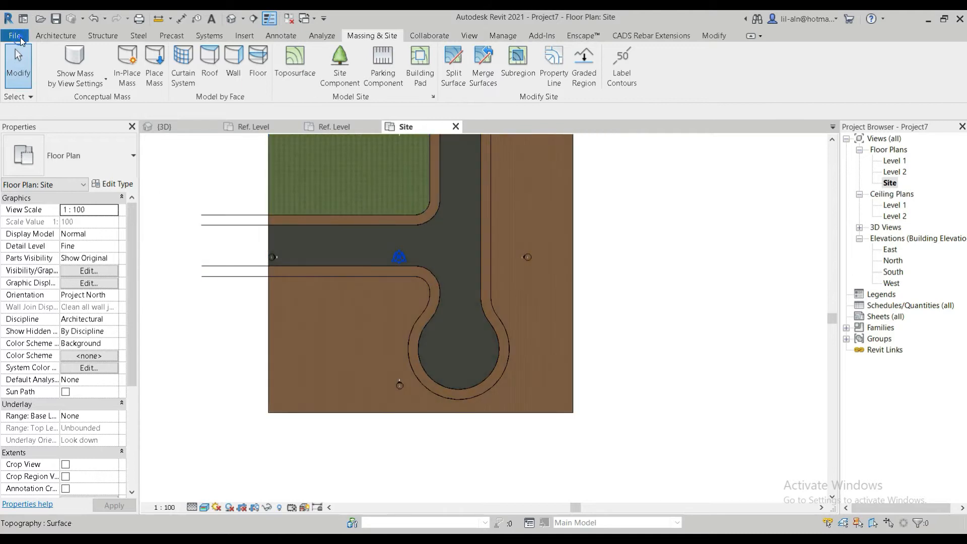
click(15, 35)
click(54, 37)
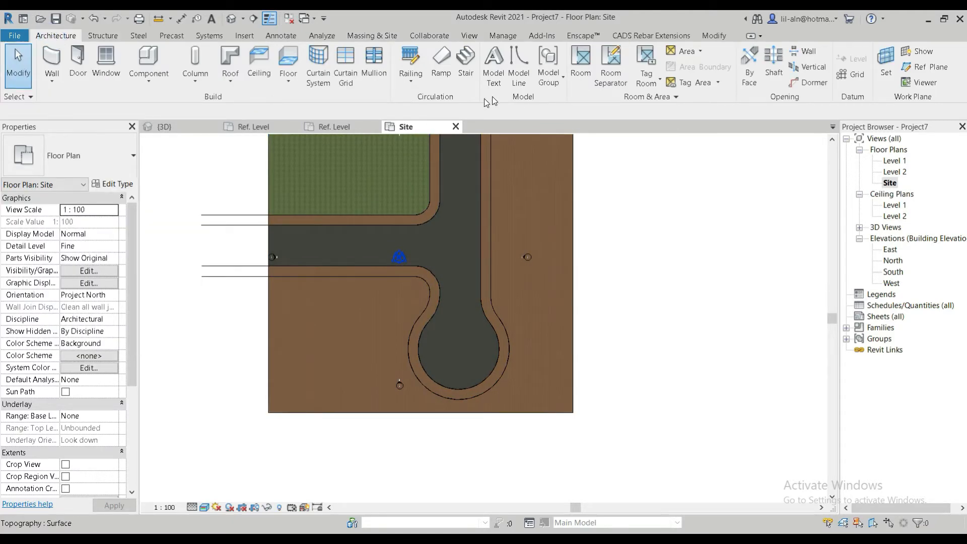
Step: Start a railing path and duplicate the 1100mm railing type under the name curb
click(418, 54)
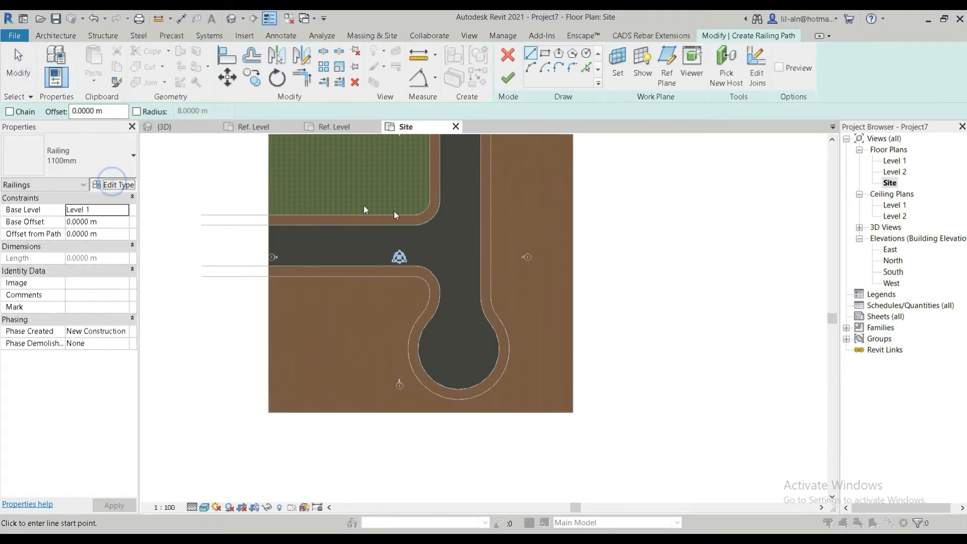
click(113, 184)
click(704, 143)
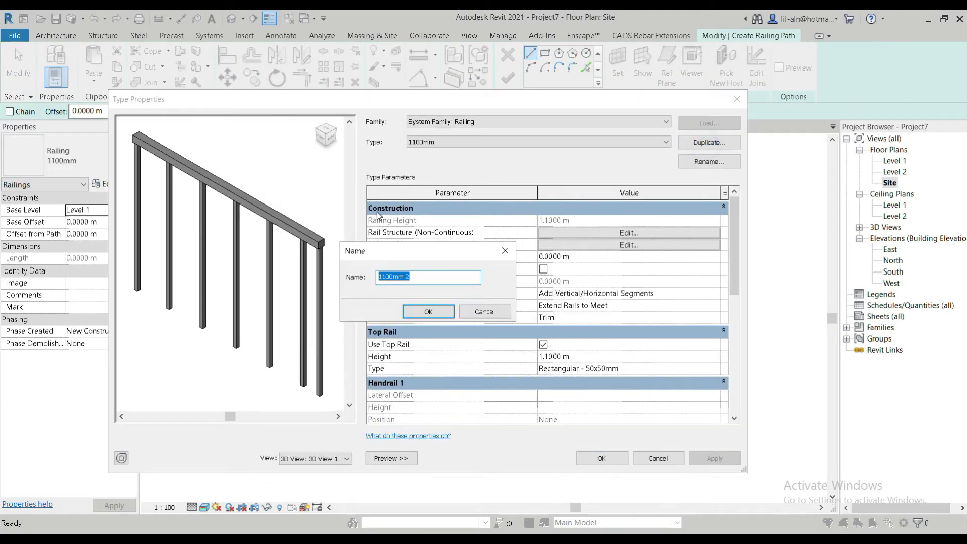
key(Return)
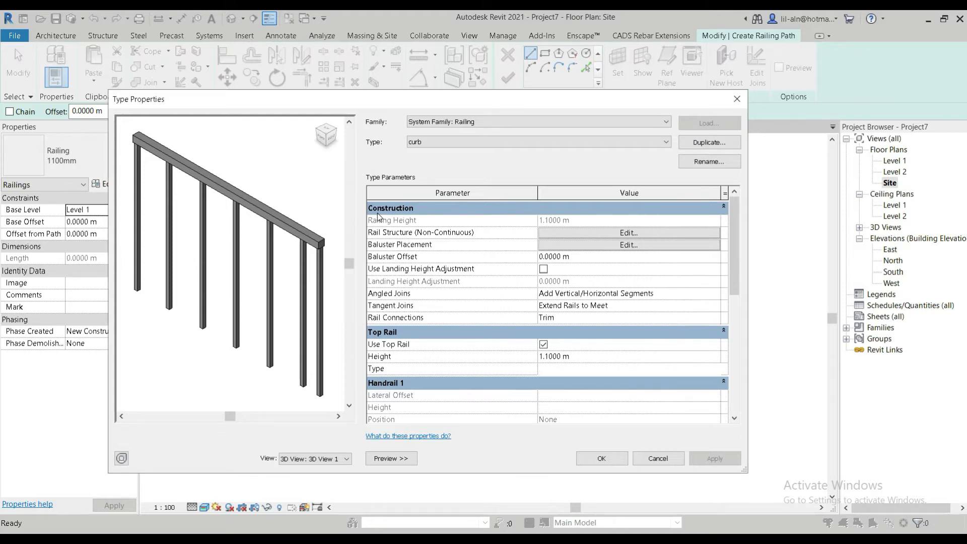
Step: Add one rail to the curb type's non-continuous rail structure and assign it the curb : curb profile
click(575, 233)
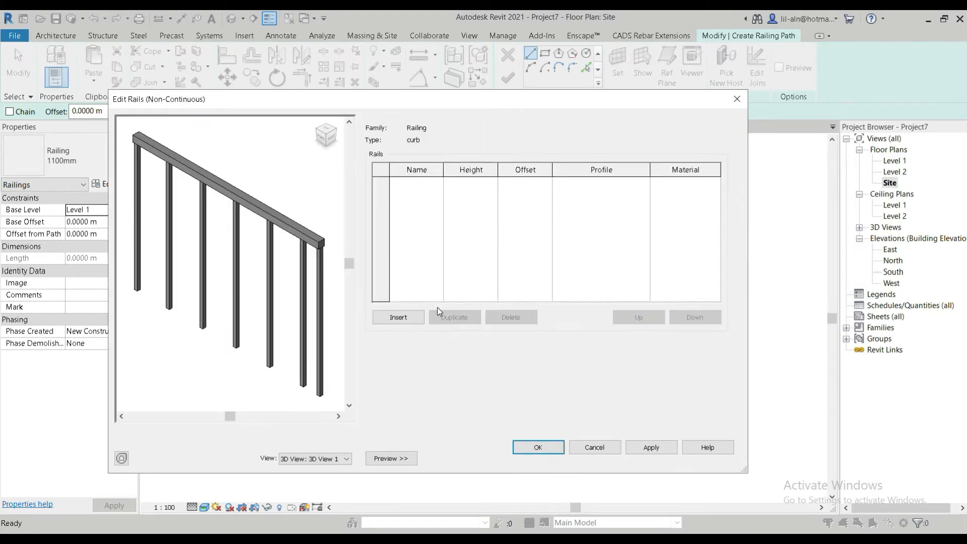
click(409, 319)
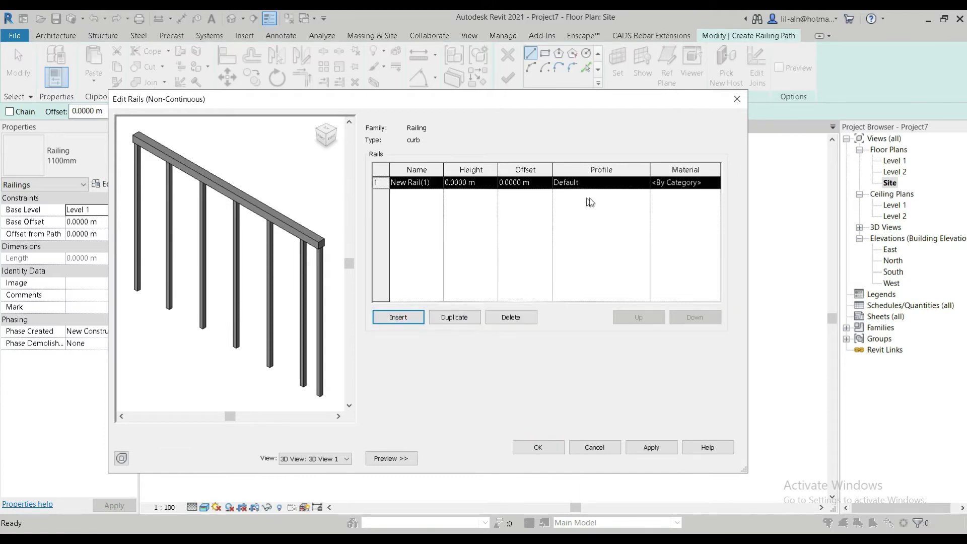
click(646, 186)
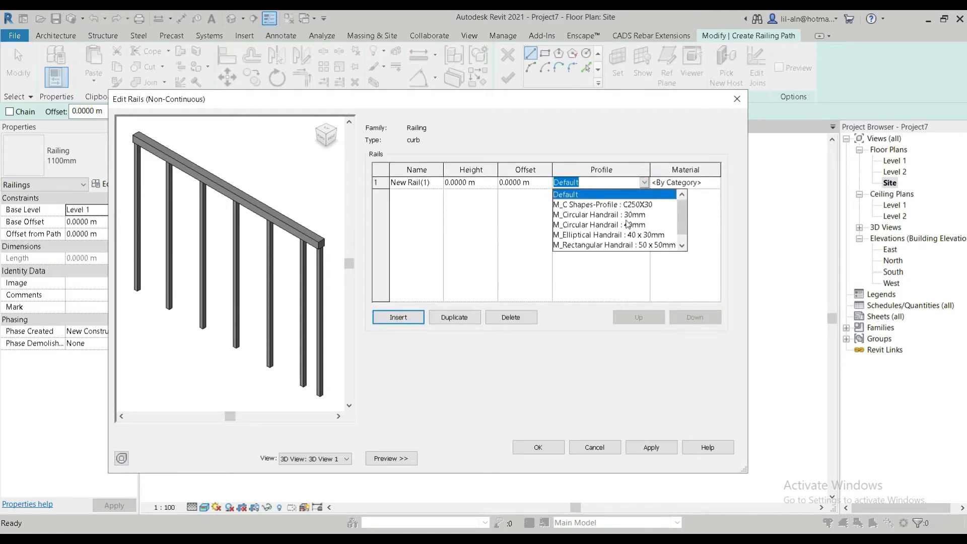
scroll(626, 226, down, 1)
scroll(624, 229, up, 1)
scroll(624, 227, down, 1)
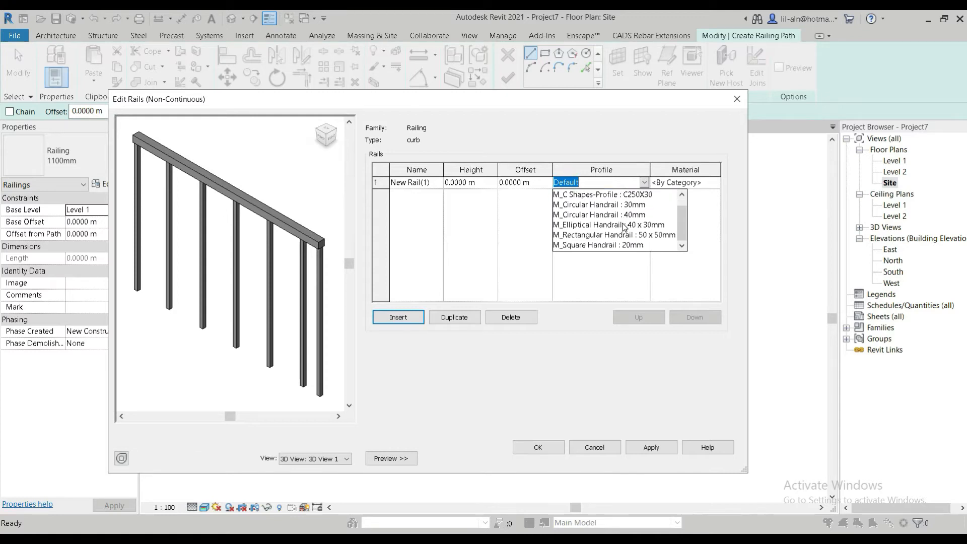
text(x)
click(597, 242)
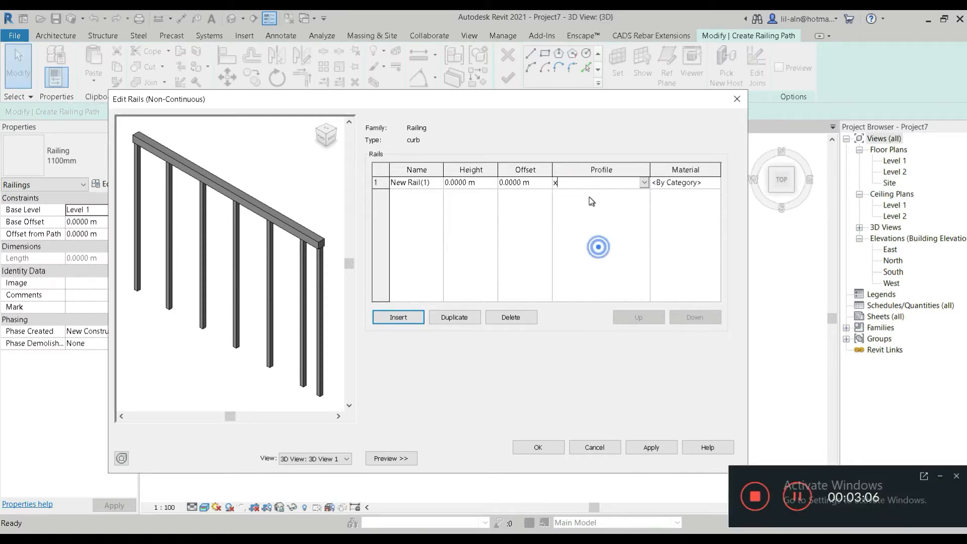
click(643, 182)
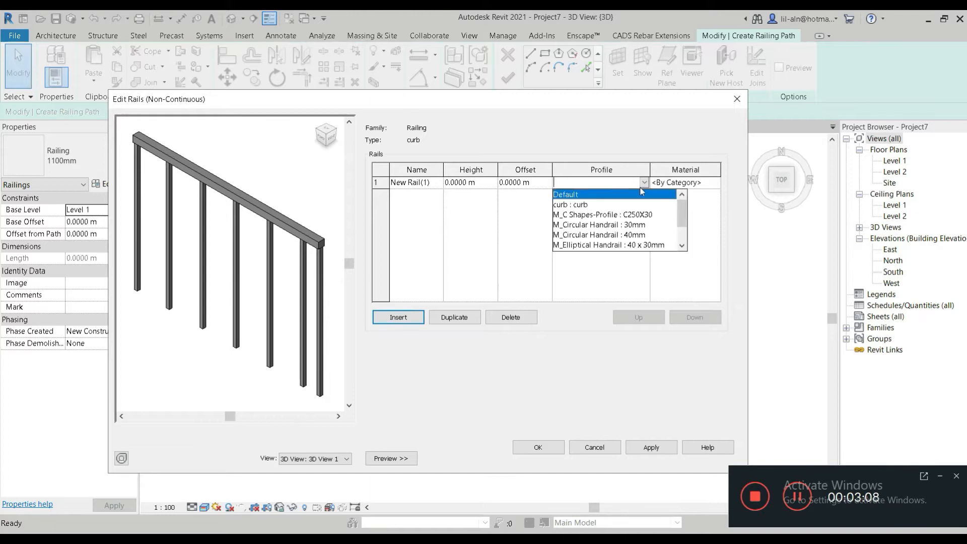
click(562, 205)
Step: Set the new rail's material to the board formed concrete and accept the rail structure
click(713, 185)
click(714, 182)
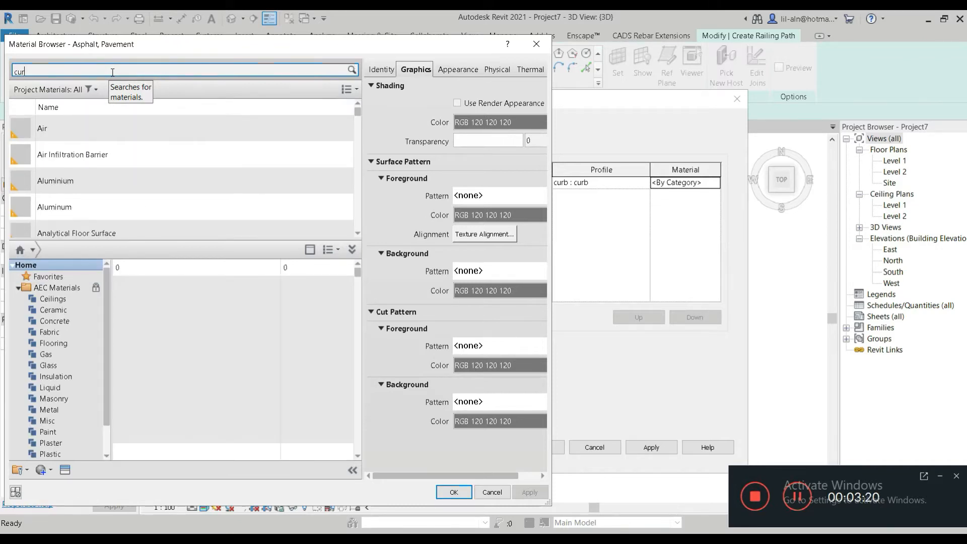
text(b)
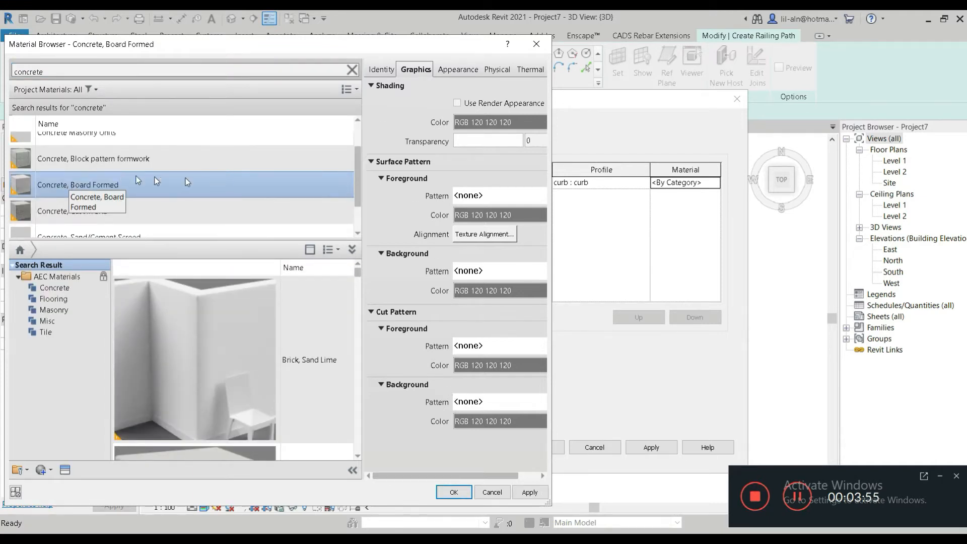
double_click(94, 190)
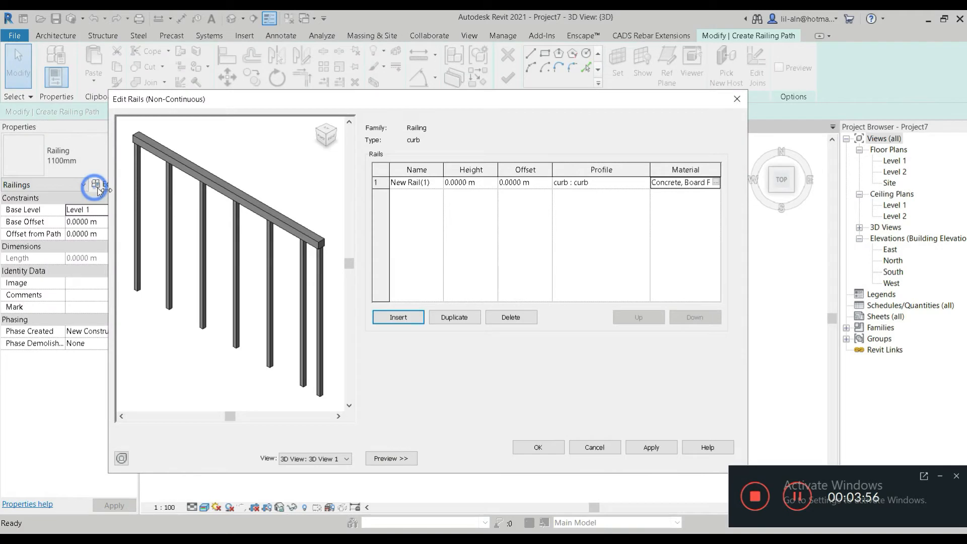
click(546, 448)
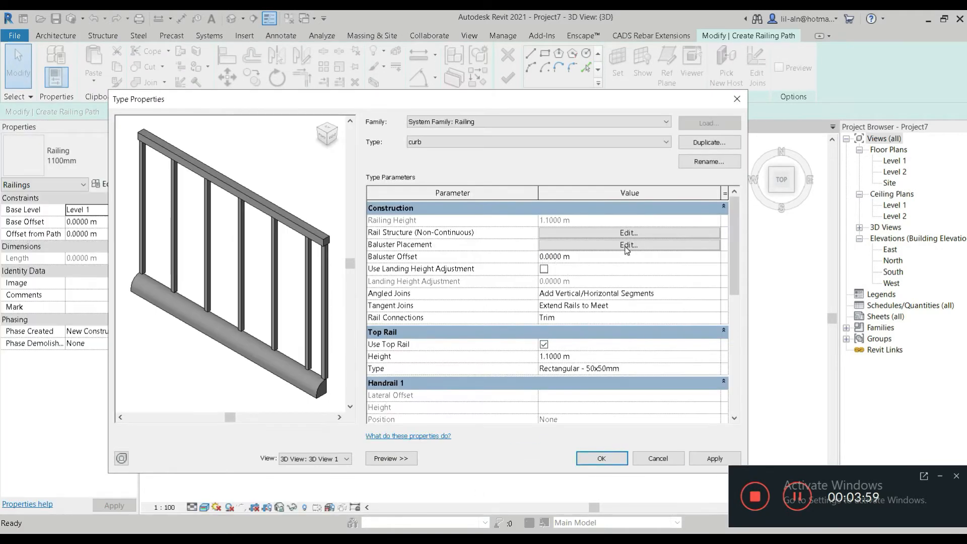
Step: Set the baluster family of the regular baluster and of the start, corner and end posts to None in the curb type
click(626, 247)
click(483, 185)
click(439, 197)
click(483, 367)
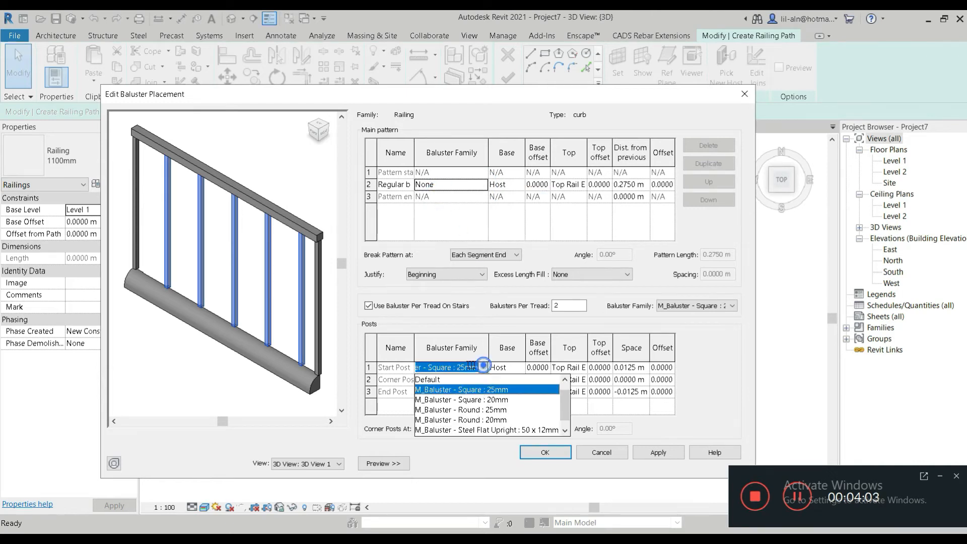
click(439, 381)
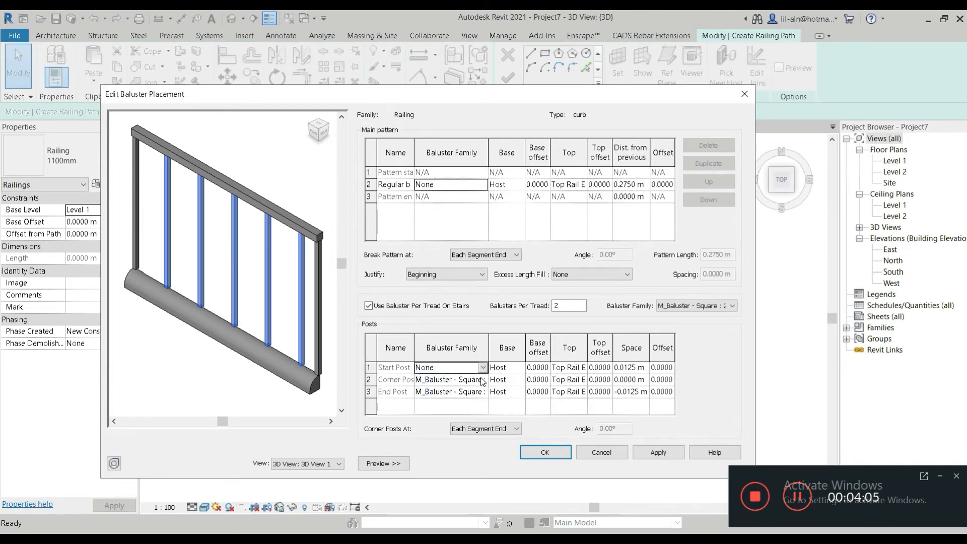
click(483, 379)
click(436, 392)
click(481, 391)
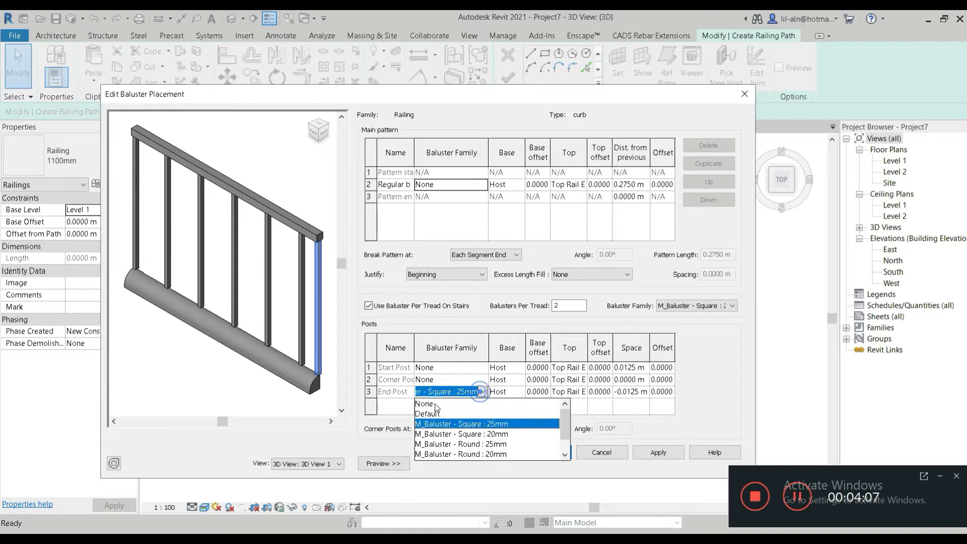
click(429, 403)
click(658, 452)
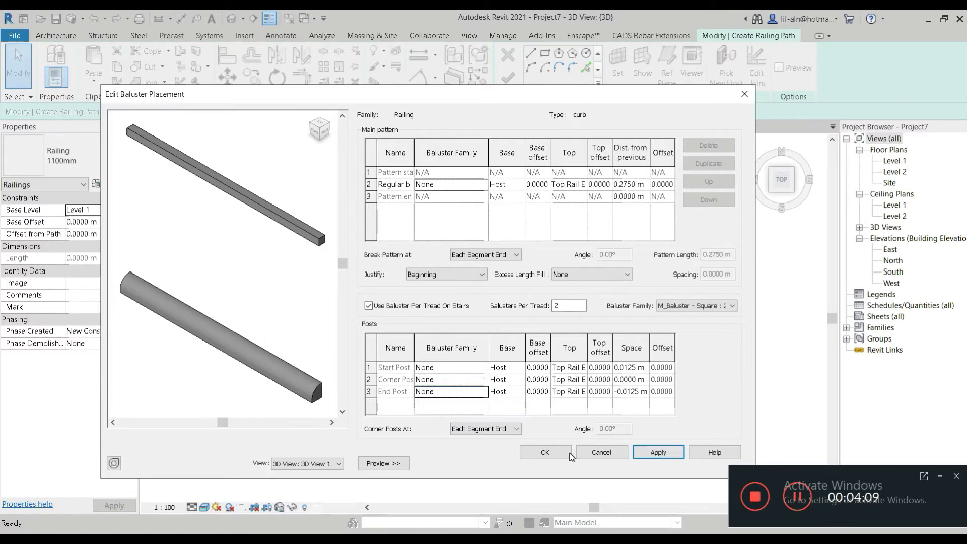
click(544, 452)
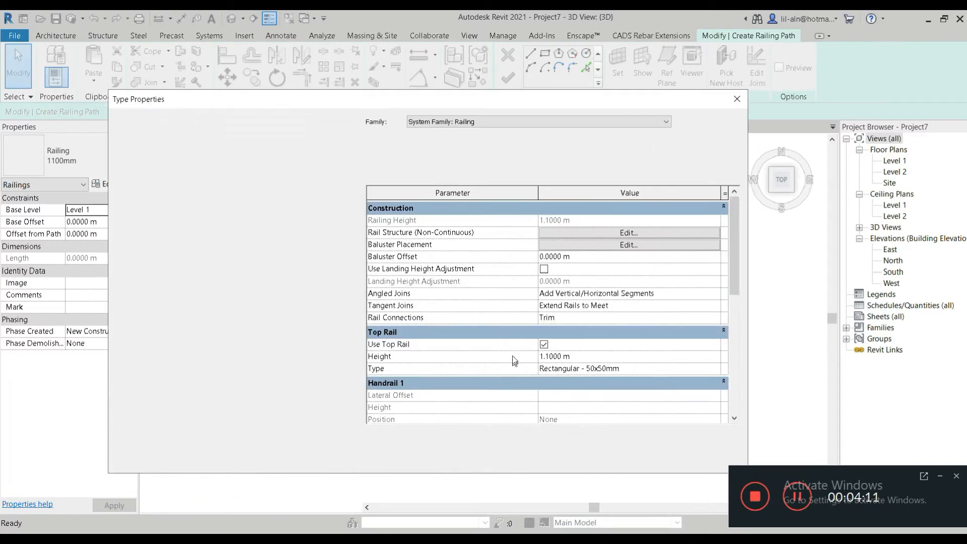
Step: Turn off the top rail of the curb railing type and accept the type properties
click(544, 344)
click(715, 458)
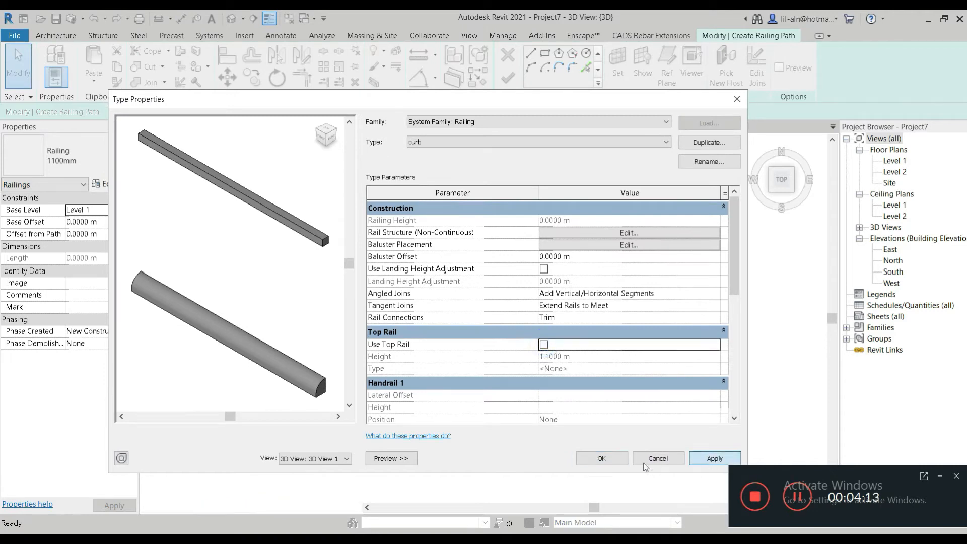
click(602, 459)
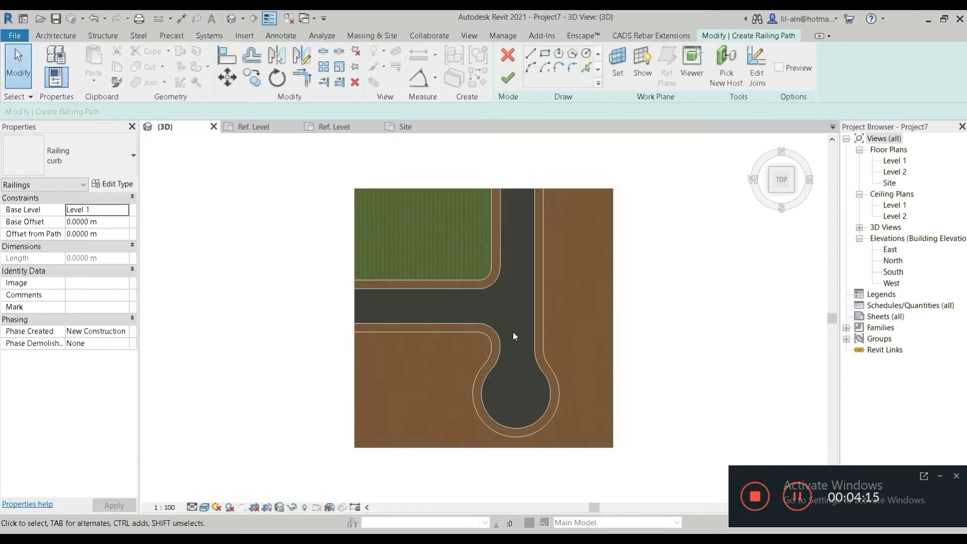
Step: In the Site floor plan, pick the road edge as the railing path, from the lower horizontal edge around the cul-de-sac to its far fillet arc
click(586, 67)
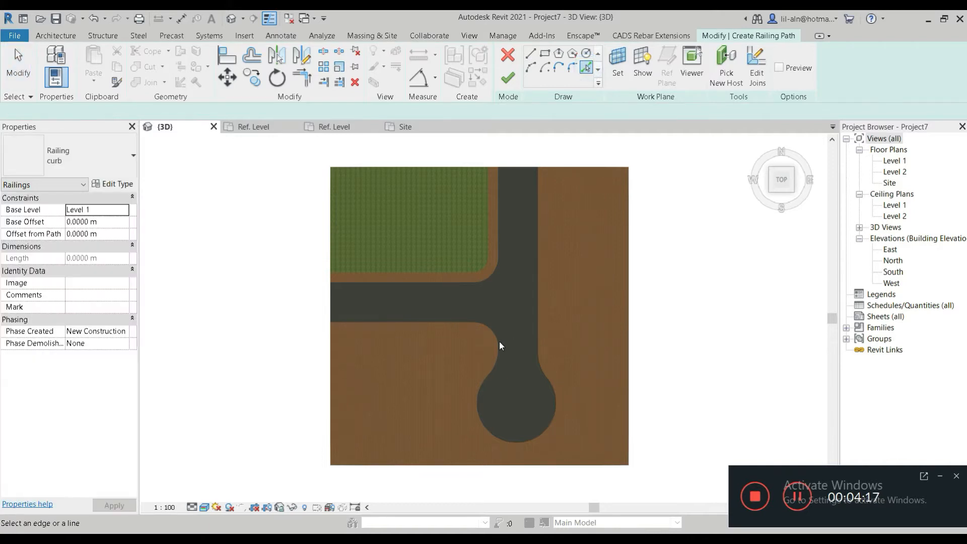
scroll(500, 342, up, 1)
scroll(500, 341, up, 1)
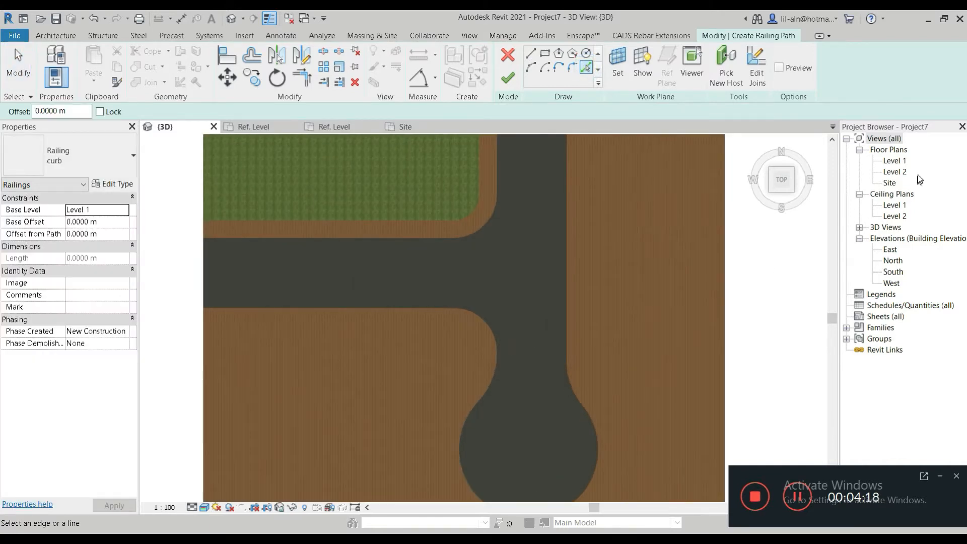
double_click(889, 183)
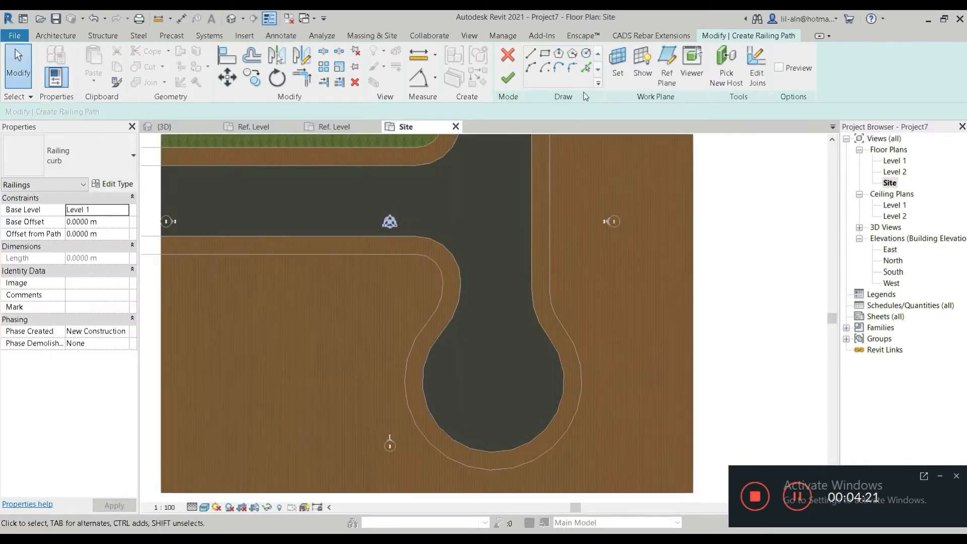
click(584, 68)
click(461, 283)
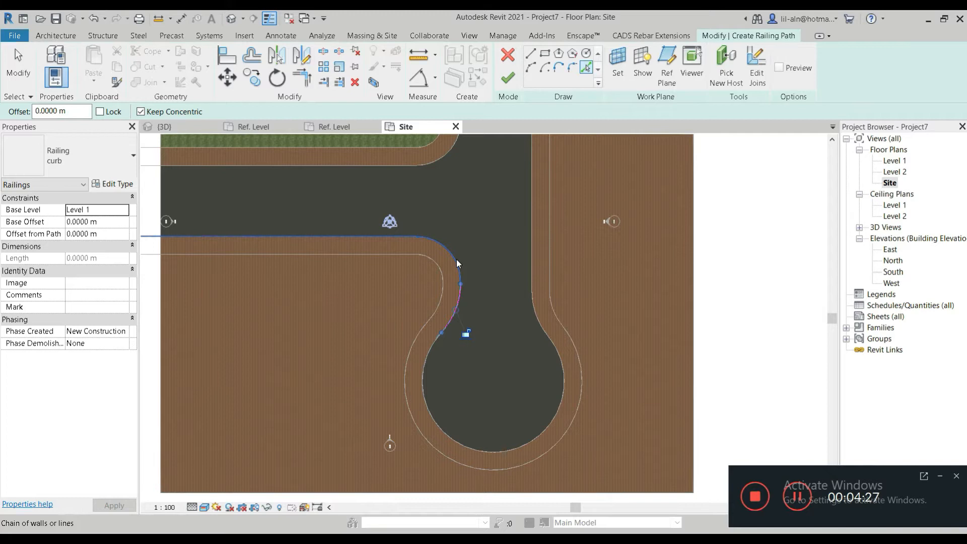
click(428, 362)
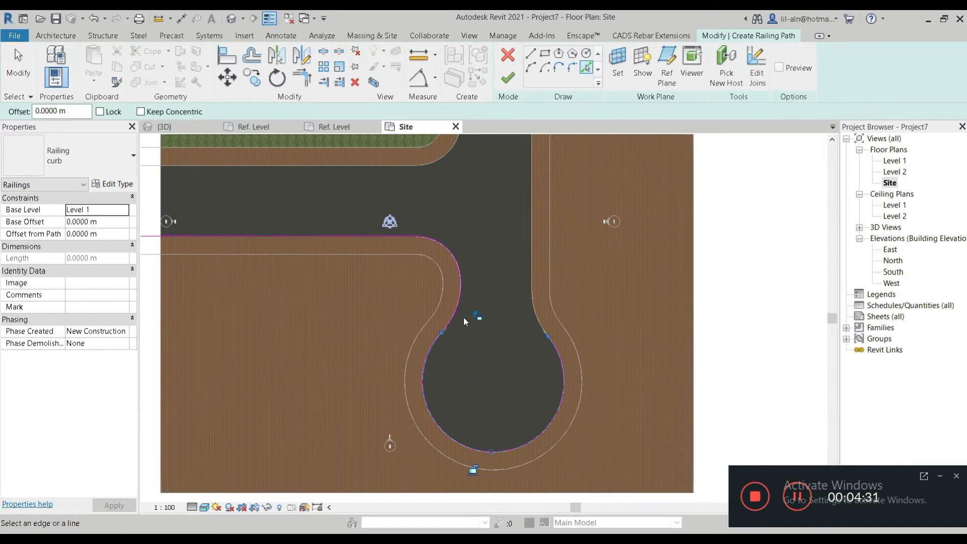
scroll(463, 317, up, 4)
click(627, 292)
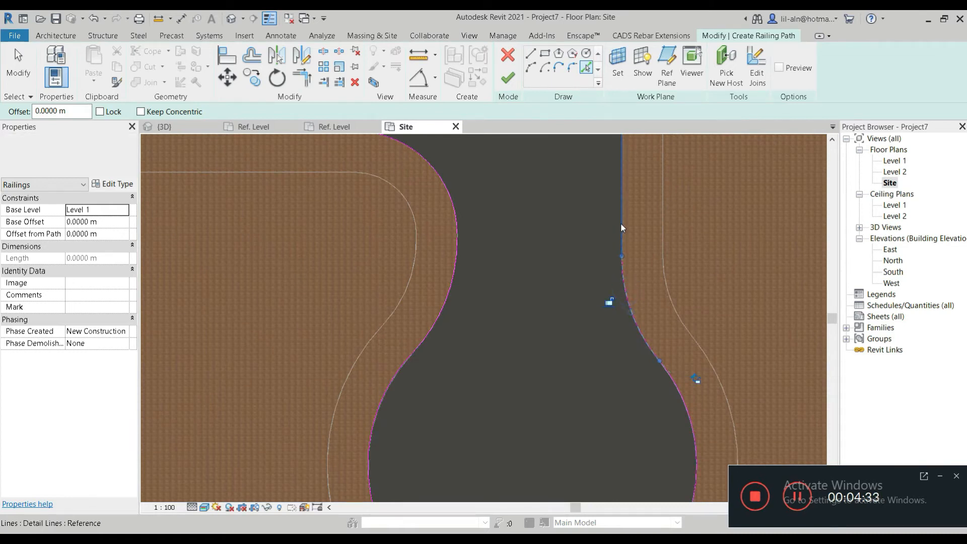
Step: Add the road's long vertical edge and the road edge around the green plot's corner to the railing path
scroll(608, 254, down, 3)
middle_drag(590, 191, 588, 364)
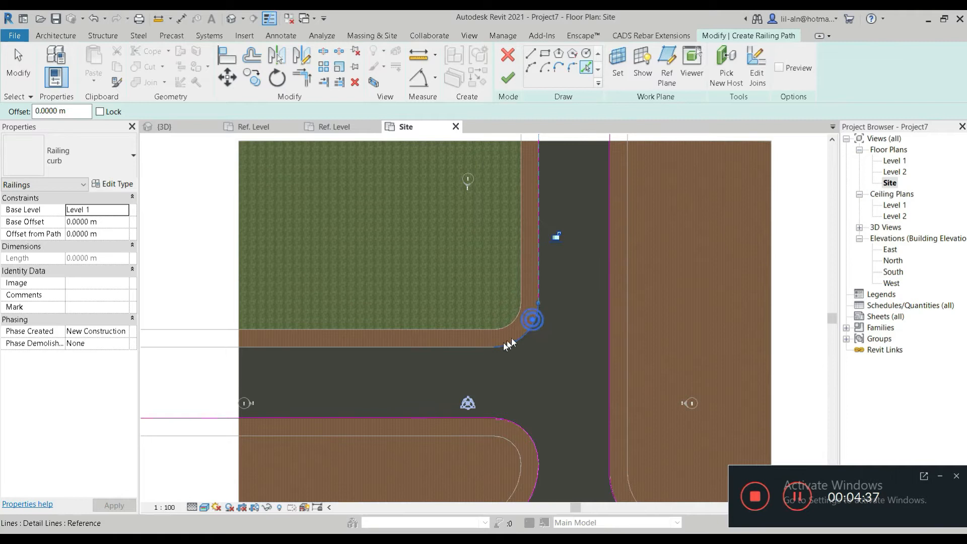
click(455, 346)
Step: Switch the plan's visual style to lines without surface fills and try to finish the curb railing path
click(204, 507)
click(226, 442)
scroll(478, 388, down, 1)
middle_drag(479, 388, 418, 282)
click(416, 275)
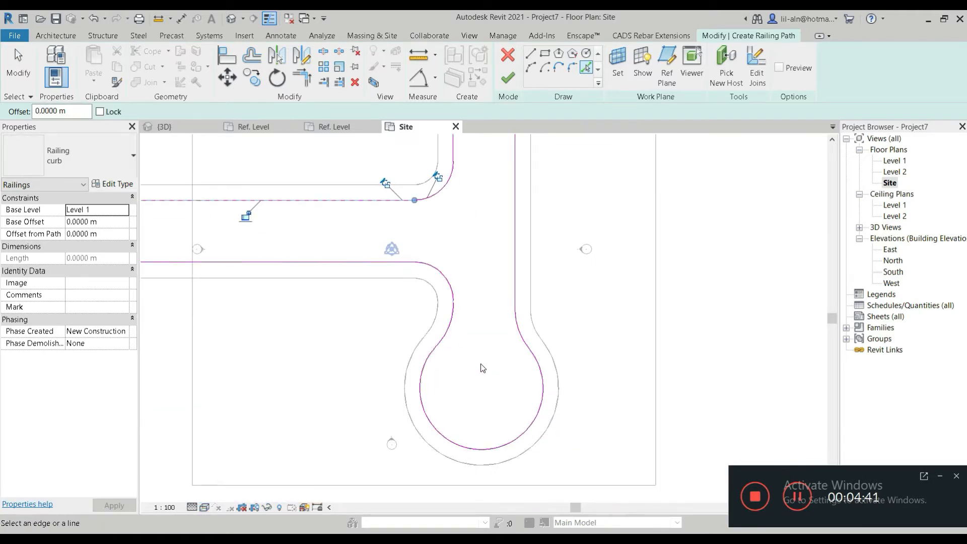
click(509, 78)
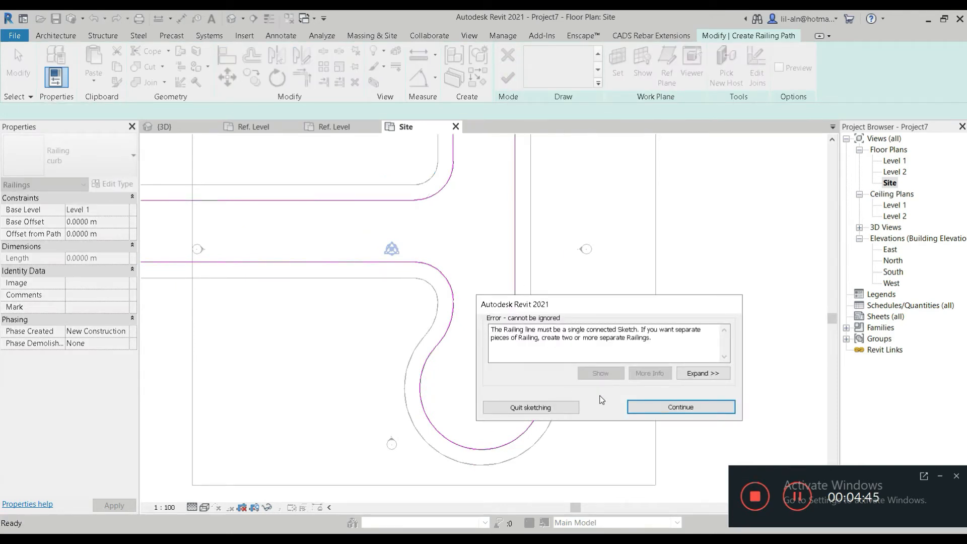
click(658, 406)
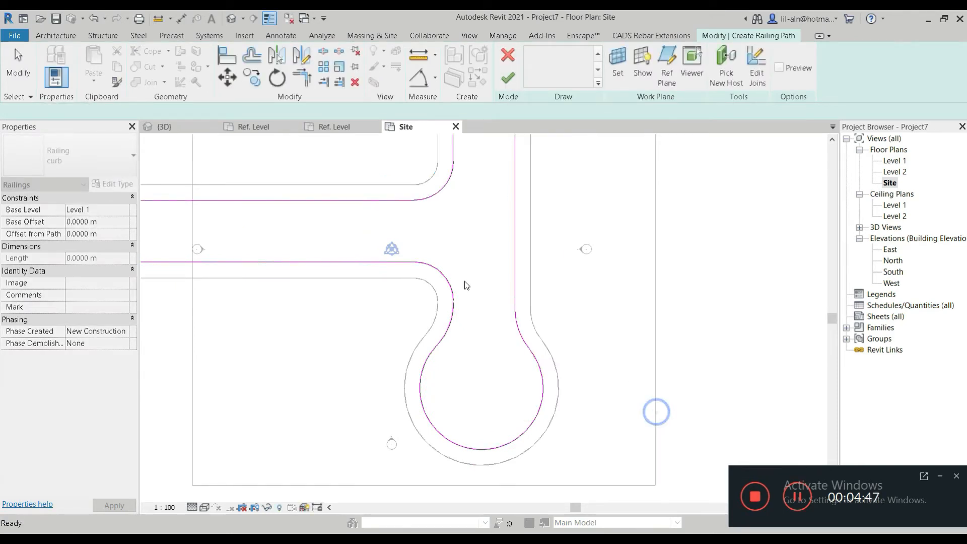
Step: Delete the vertical, arc and horizontal path lines along the green plot's corner, leaving only the cul-de-sac chain
scroll(429, 242, down, 2)
middle_drag(429, 241, 440, 366)
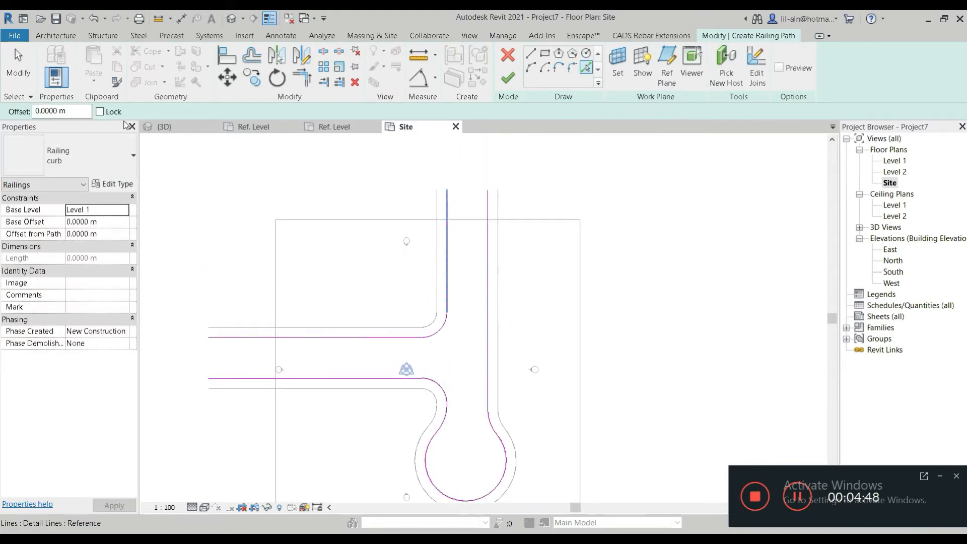
click(18, 66)
mouse_move(224, 171)
mouse_down()
mouse_move(388, 319)
mouse_move(470, 364)
mouse_move(458, 349)
mouse_up()
key(Escape)
key(d)
key(e)
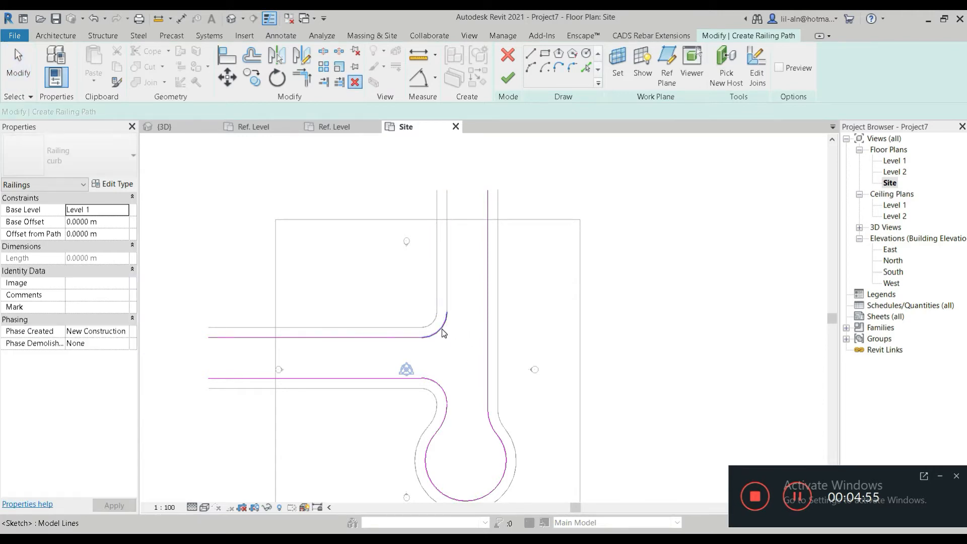
click(443, 333)
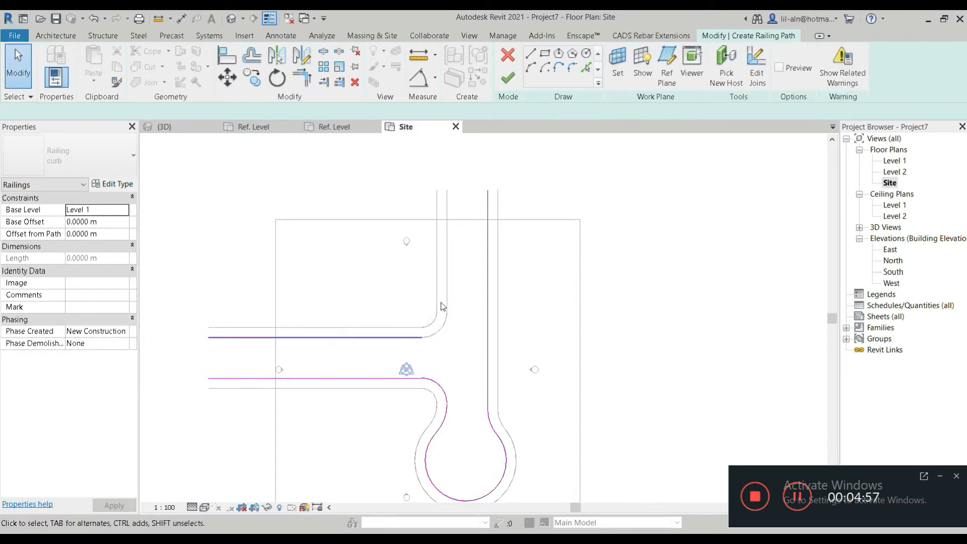
click(388, 337)
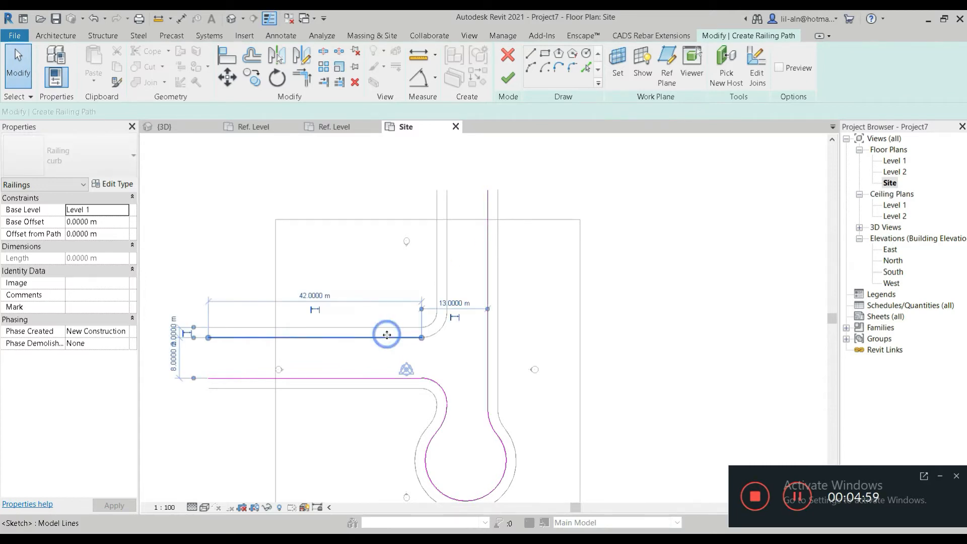
key(Delete)
Step: Shorten the road's lower horizontal path line so that it starts at the site boundary
click(255, 379)
scroll(222, 397, up, 5)
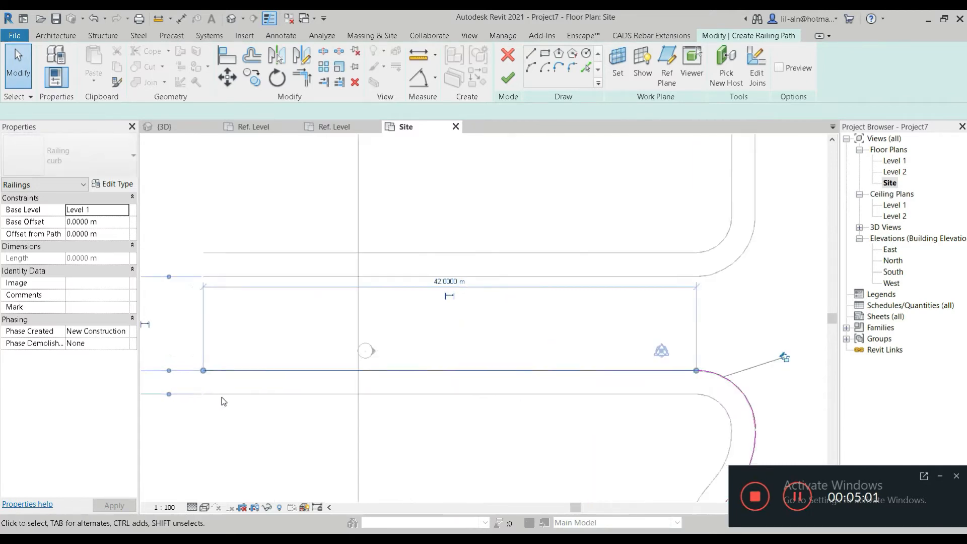
drag(391, 359, 430, 356)
Step: Split the road's long vertical path line at the site boundary and delete the piece outside the site
scroll(420, 414, down, 3)
scroll(657, 239, down, 1)
middle_drag(654, 247, 494, 376)
scroll(564, 279, up, 6)
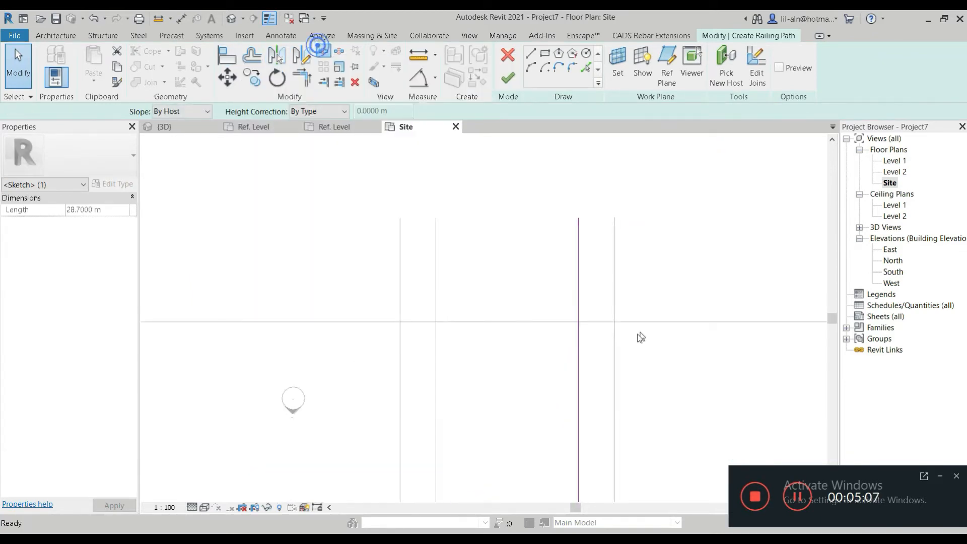
click(579, 322)
click(21, 60)
click(578, 279)
key(Delete)
Step: Try to finish the curb railing path, then continue sketching
scroll(586, 321, down, 3)
scroll(559, 378, down, 2)
middle_drag(559, 378, 474, 192)
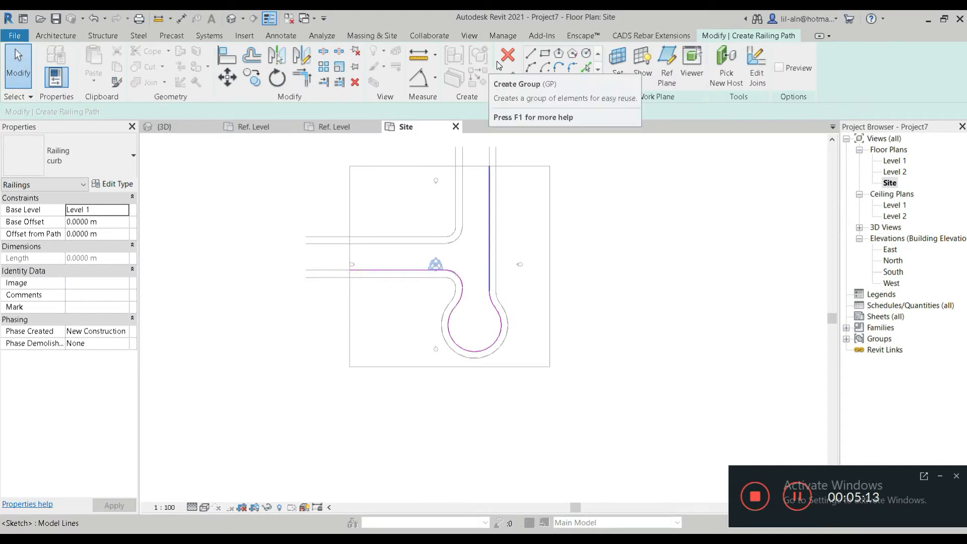
click(507, 78)
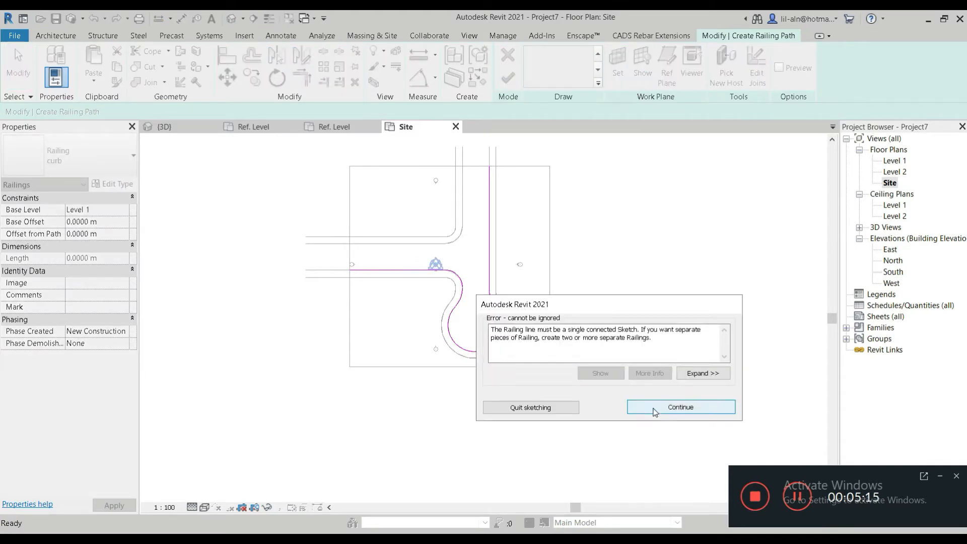
click(656, 407)
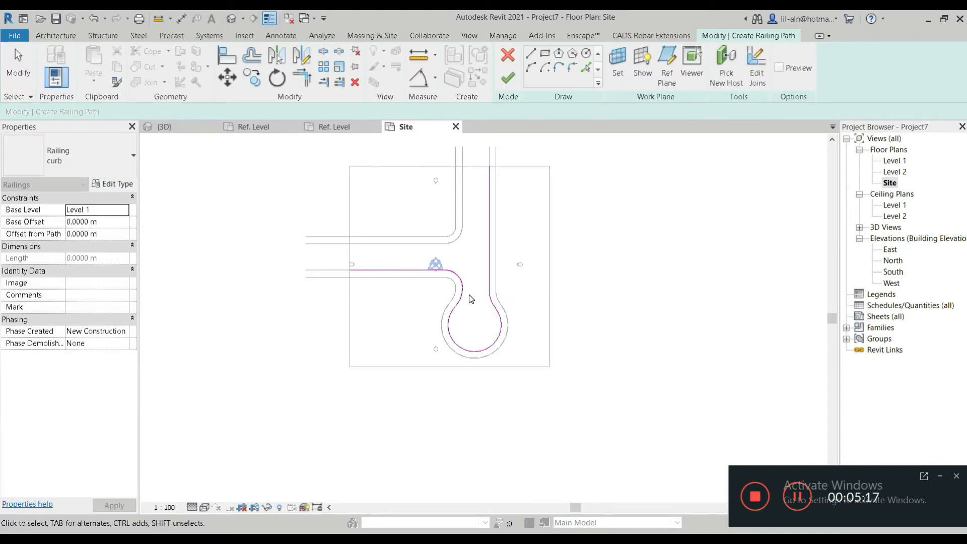
Step: Check the path around the cul-de-sac up to the site boundary and finish the curb railing
scroll(469, 294, up, 4)
scroll(442, 405, down, 2)
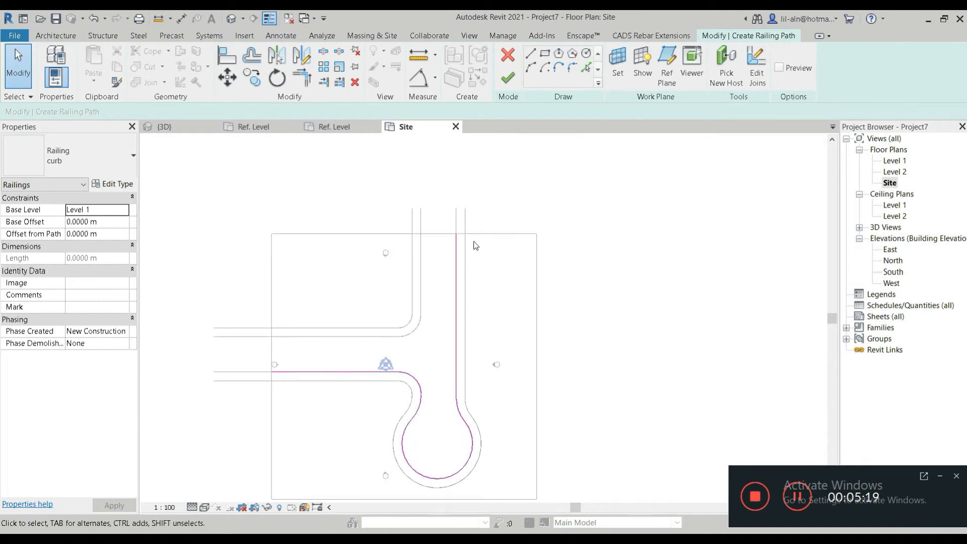
scroll(423, 400, down, 1)
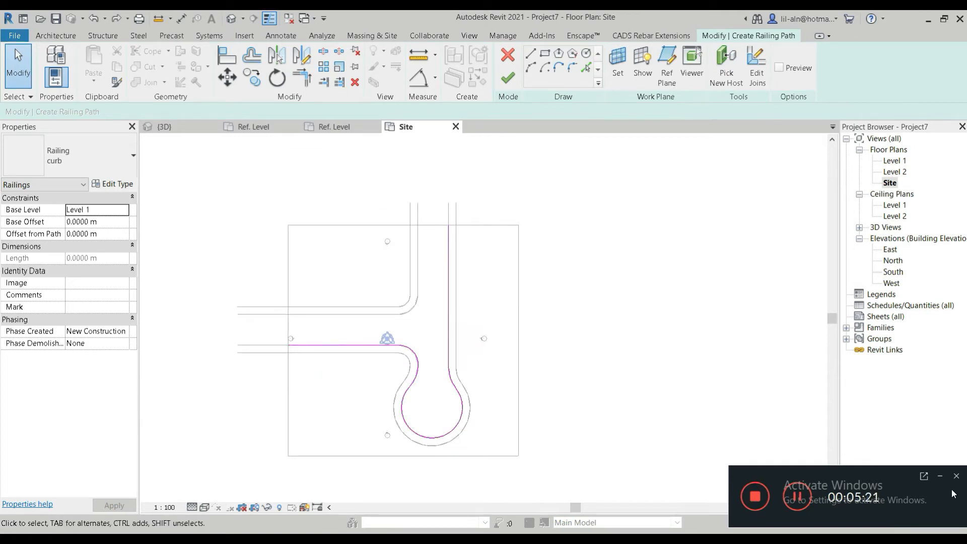
click(941, 477)
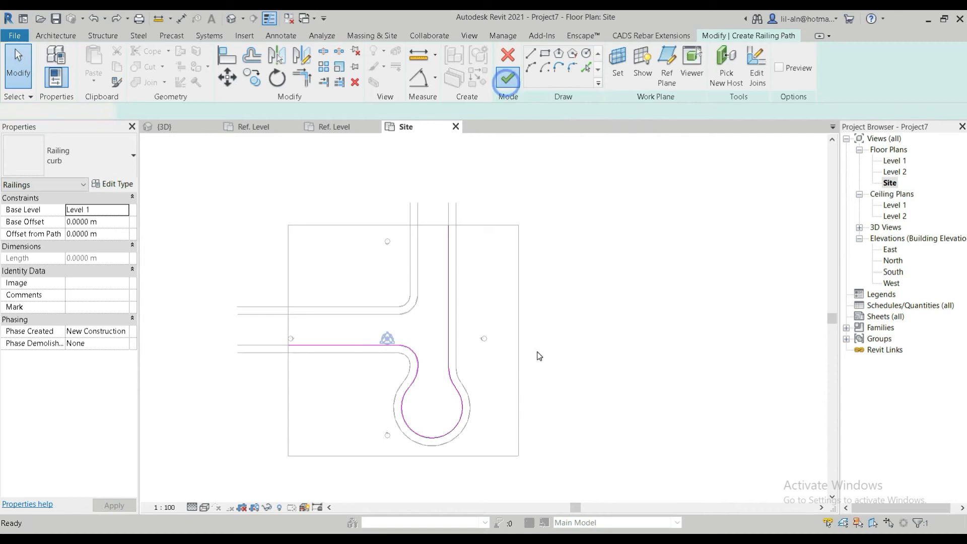
click(507, 78)
Step: Open the 3D view, clear the selection and examine the curb closely along the curved cul-de-sac edge
scroll(423, 431, up, 3)
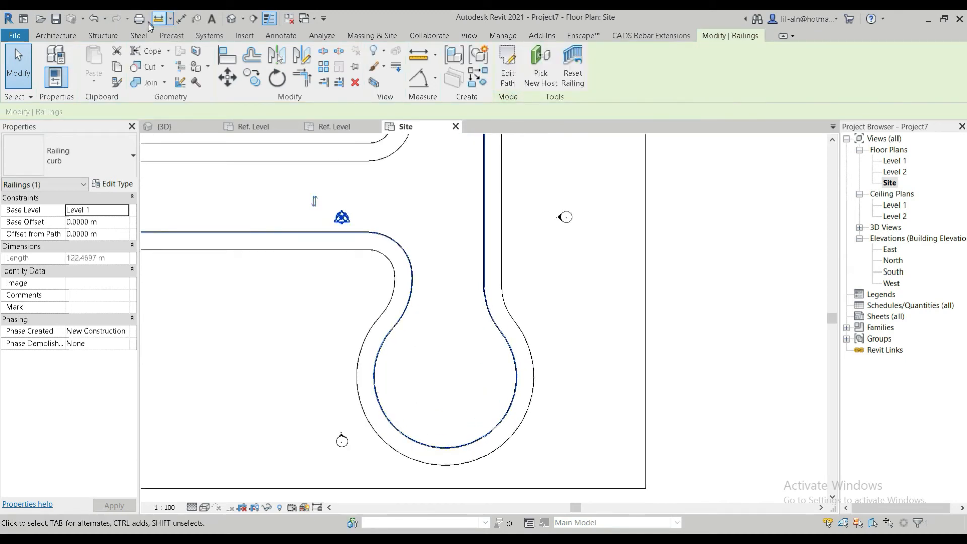
click(233, 20)
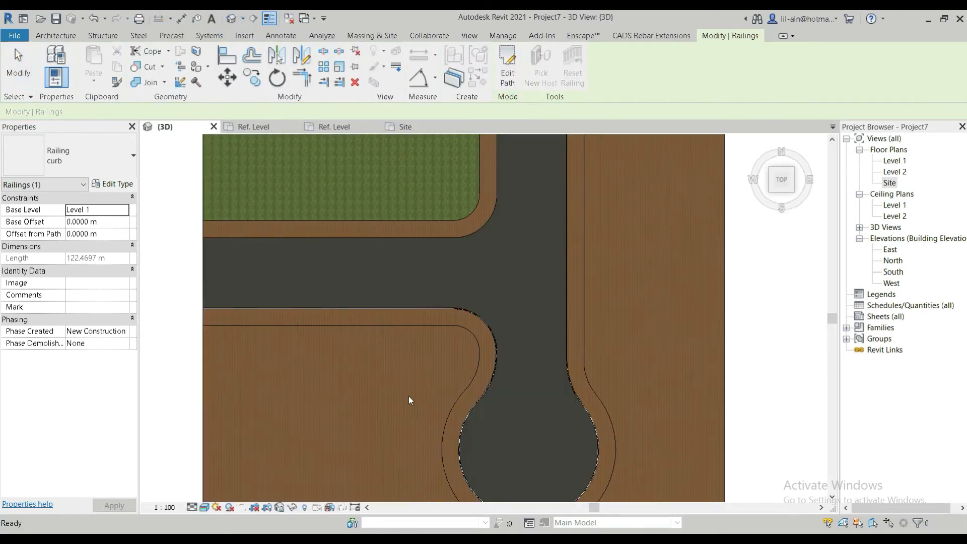
key(Escape)
shift+middle_drag(524, 443, 315, 145)
scroll(402, 300, up, 8)
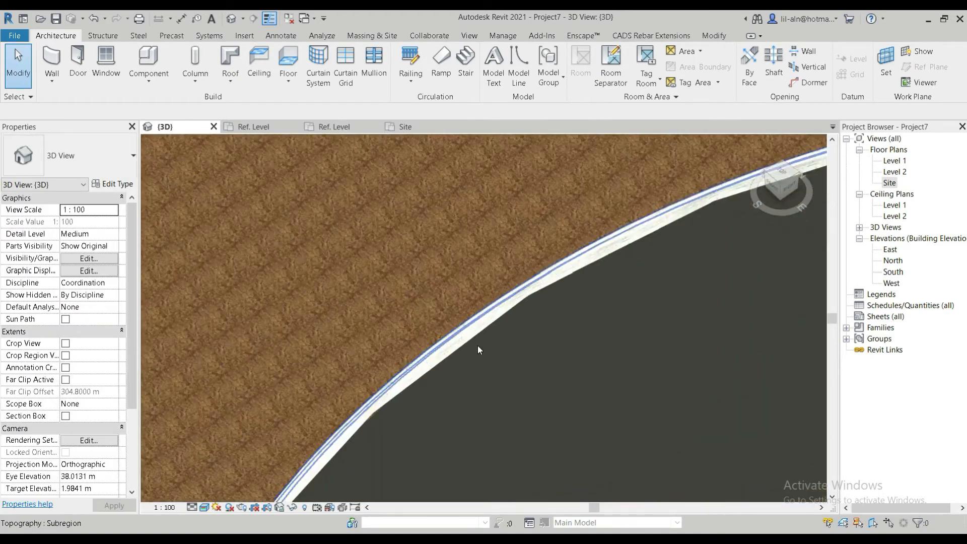
shift+middle_drag(477, 345, 282, 392)
scroll(489, 326, down, 3)
middle_drag(524, 339, 325, 414)
middle_drag(705, 352, 267, 484)
scroll(603, 277, up, 4)
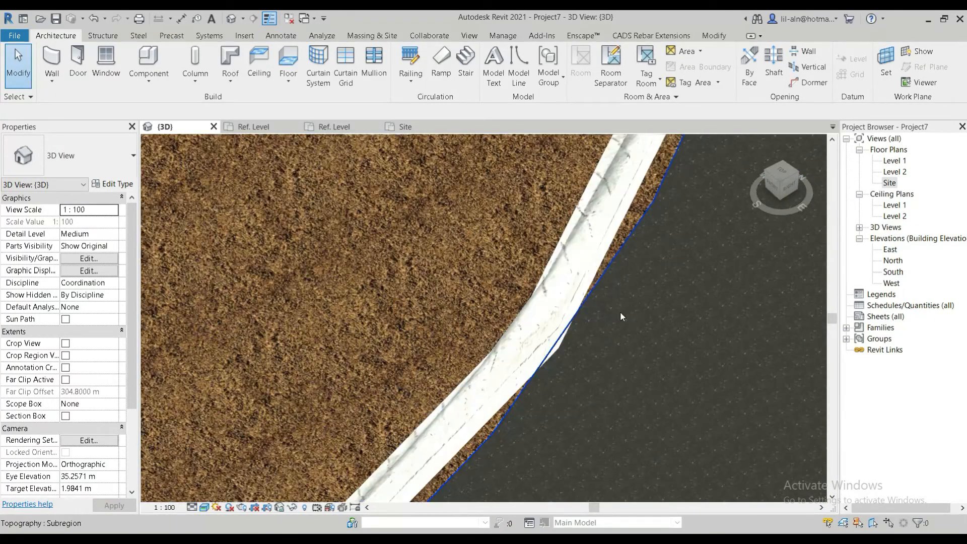
Step: Examine the curb around the road's fillet and along the straight road edge up to the site boundary
scroll(615, 327, down, 3)
middle_drag(632, 379, 589, 378)
scroll(594, 343, down, 5)
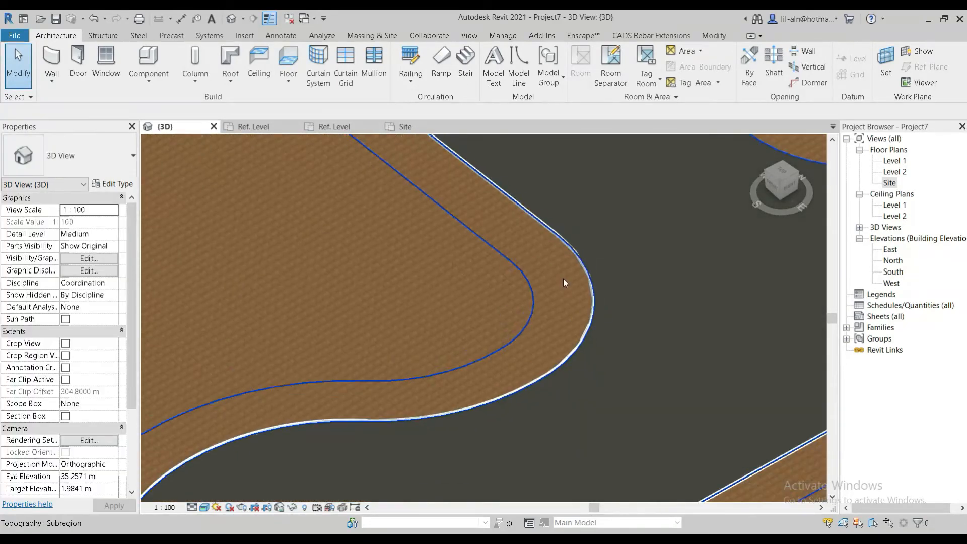
middle_drag(486, 379, 548, 489)
middle_drag(474, 321, 576, 501)
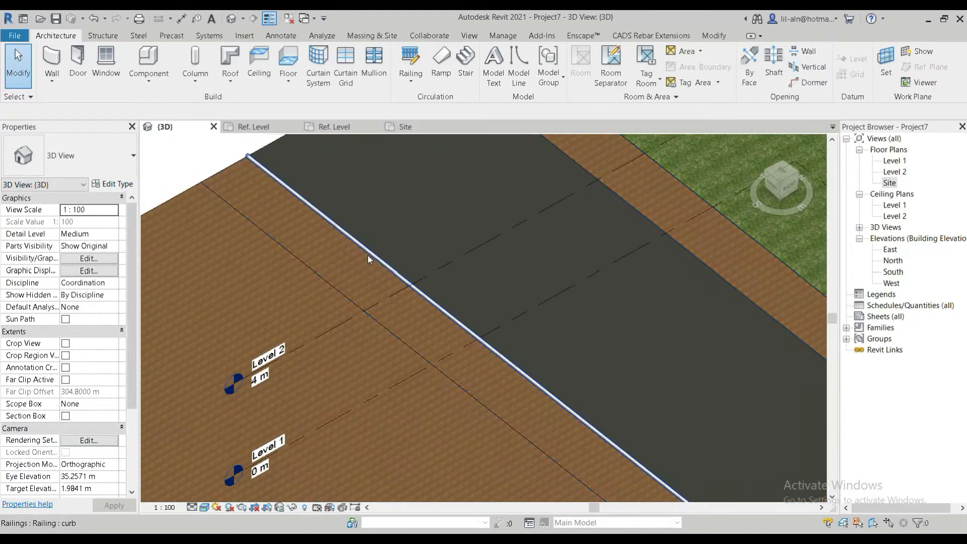
scroll(368, 256, up, 6)
scroll(491, 302, up, 2)
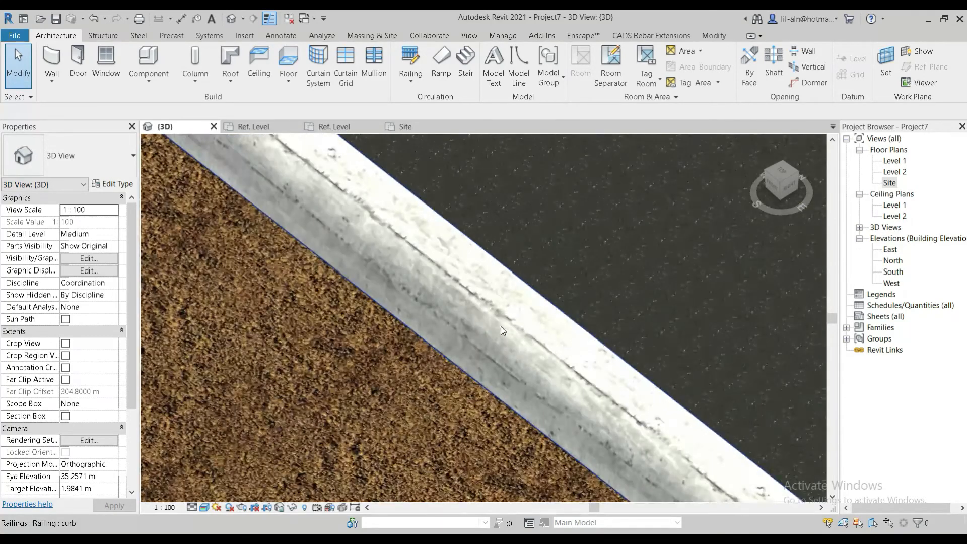
scroll(434, 304, down, 2)
scroll(433, 302, down, 5)
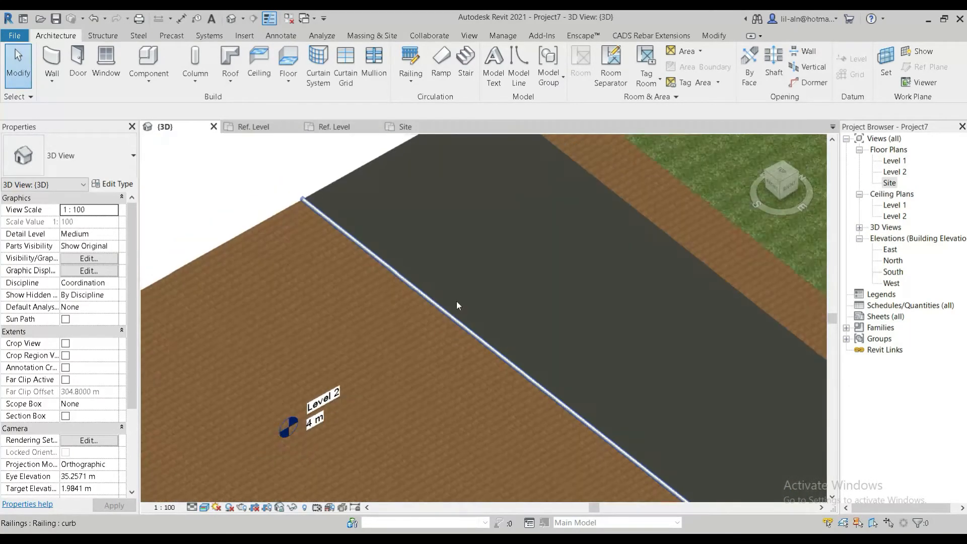
Step: Start a new railing path in the Site floor plan and duplicate the curb railing type as "sidewalk"
double_click(889, 183)
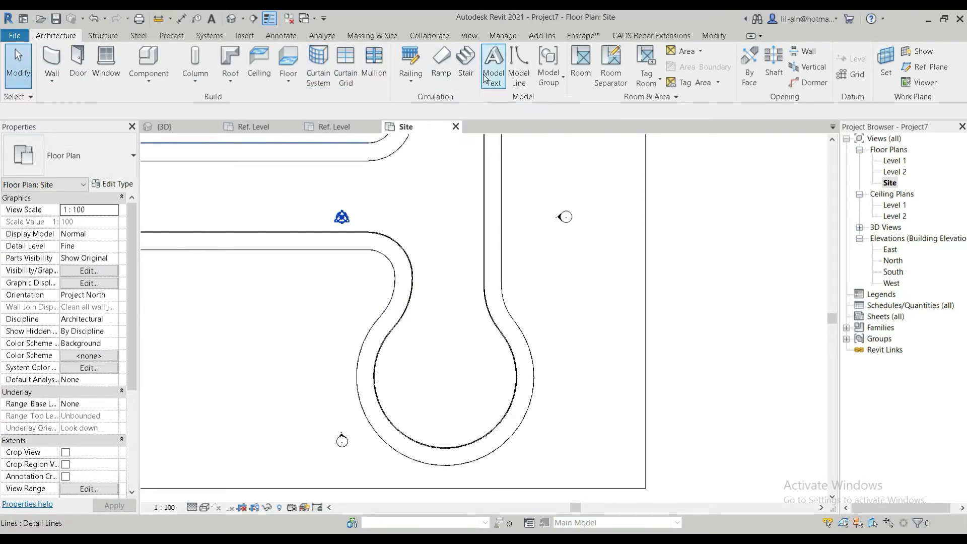
click(410, 59)
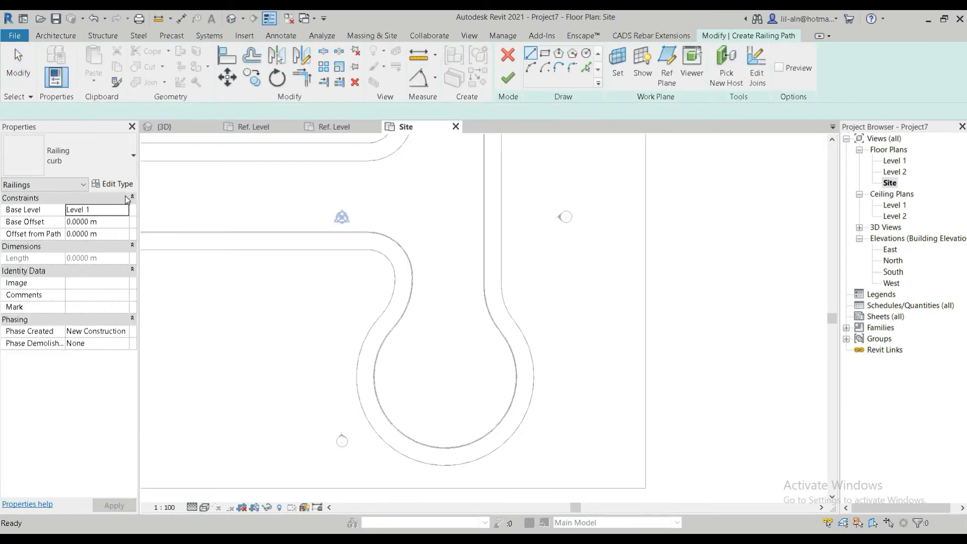
click(112, 185)
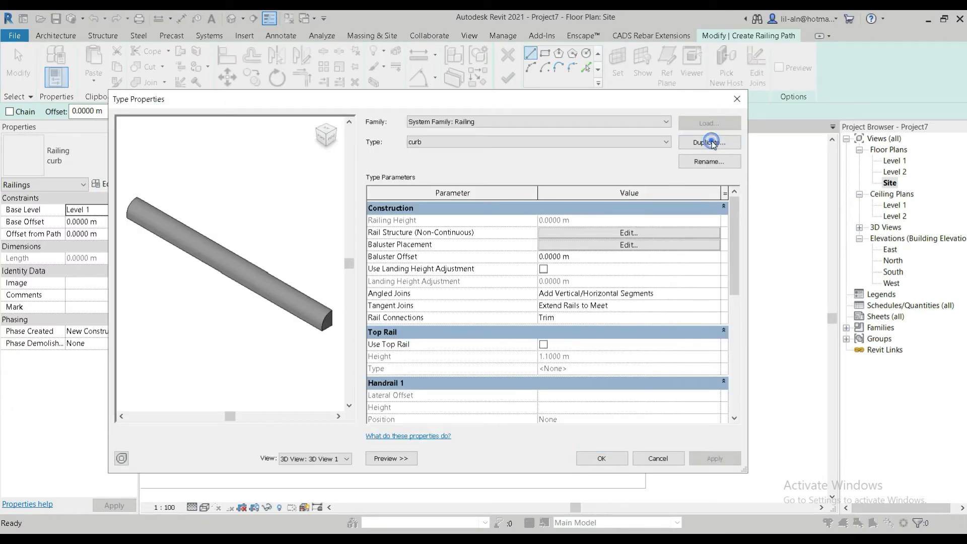
click(710, 142)
text(sidewalk)
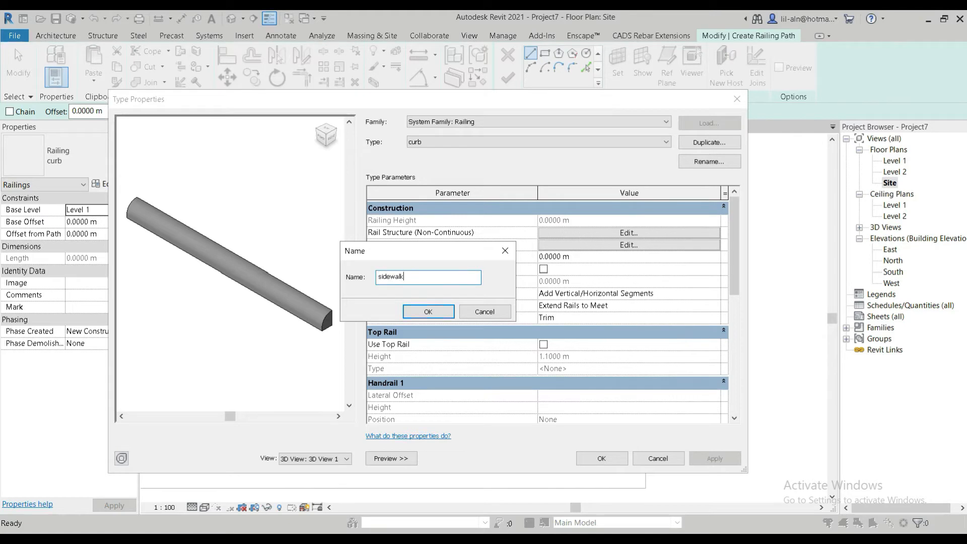
click(422, 312)
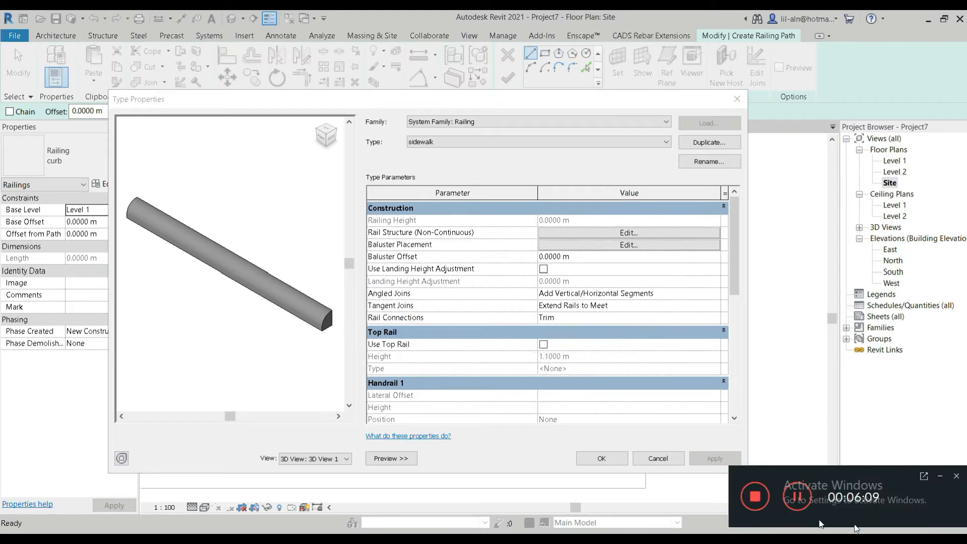
Step: Set the profile of the sidewalk type's rail to sidewalk : sidewalk in its non-continuous rail structure
click(940, 476)
click(561, 232)
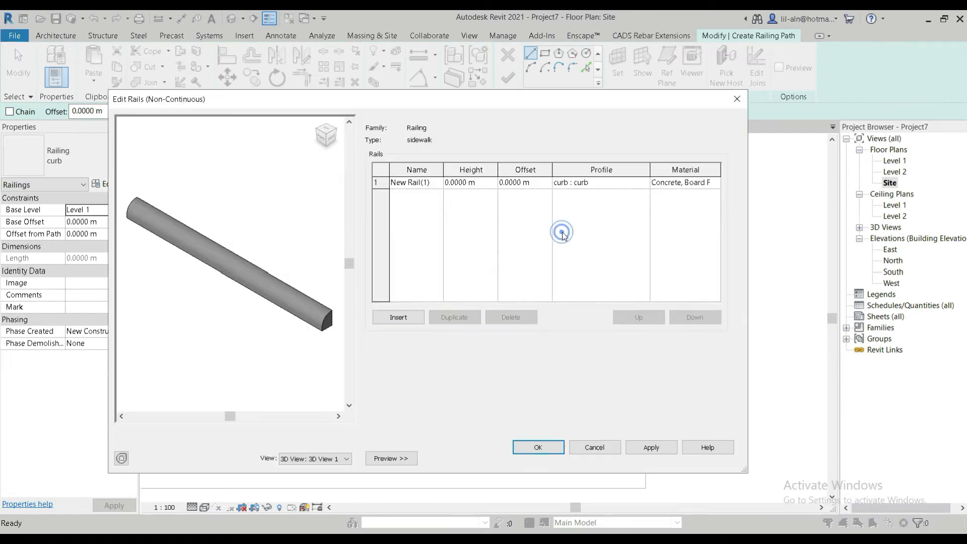
click(645, 183)
scroll(622, 221, down, 1)
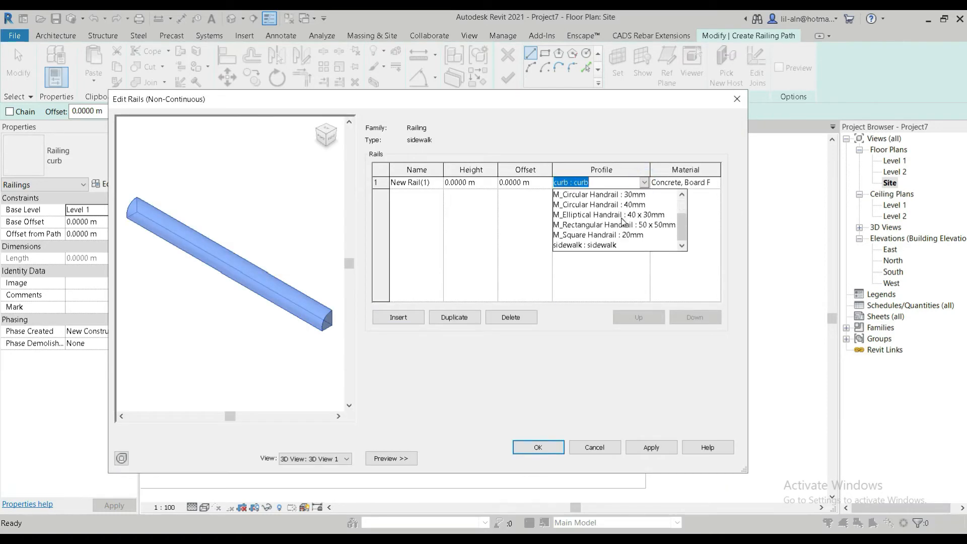
click(607, 244)
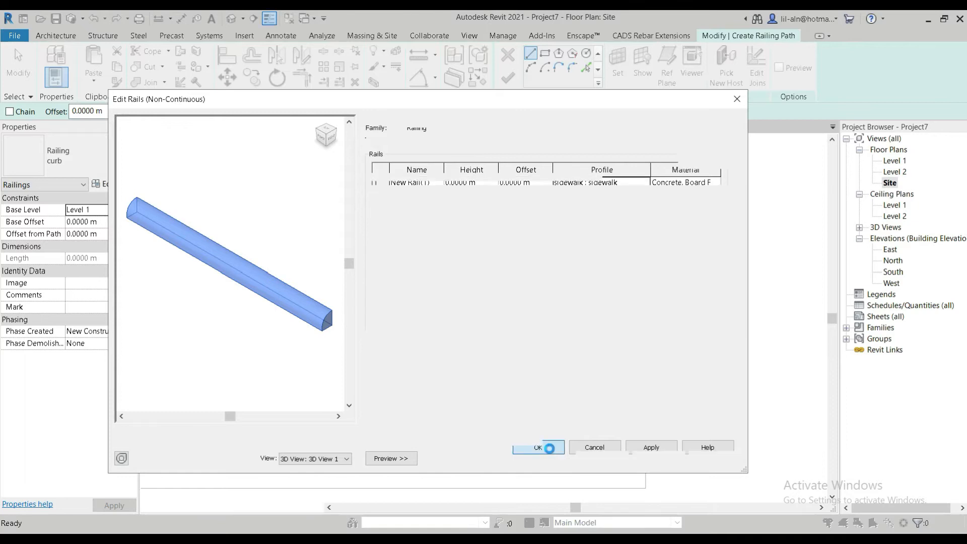
click(551, 450)
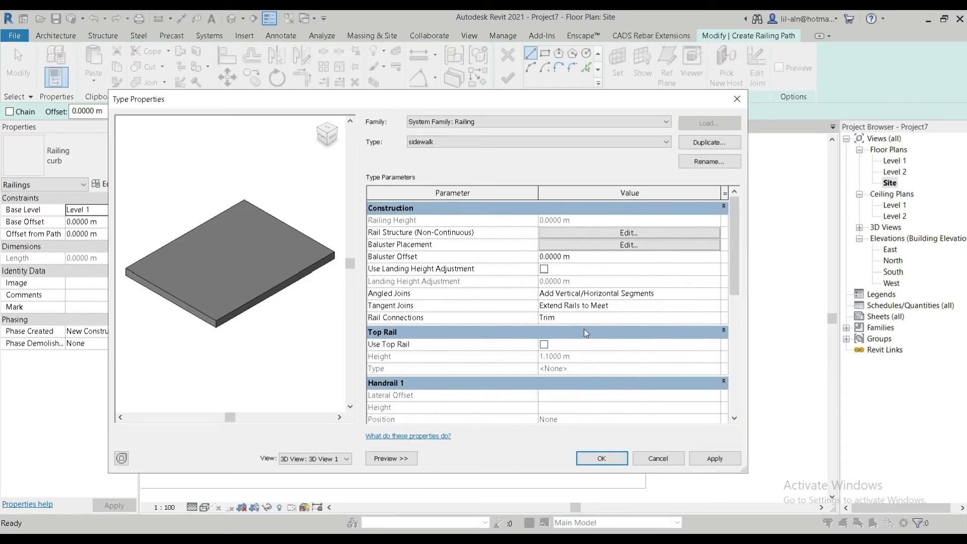
Step: Assign the material Concrete, Block pattern formwork to the sidewalk type's rail and apply the type settings
click(629, 233)
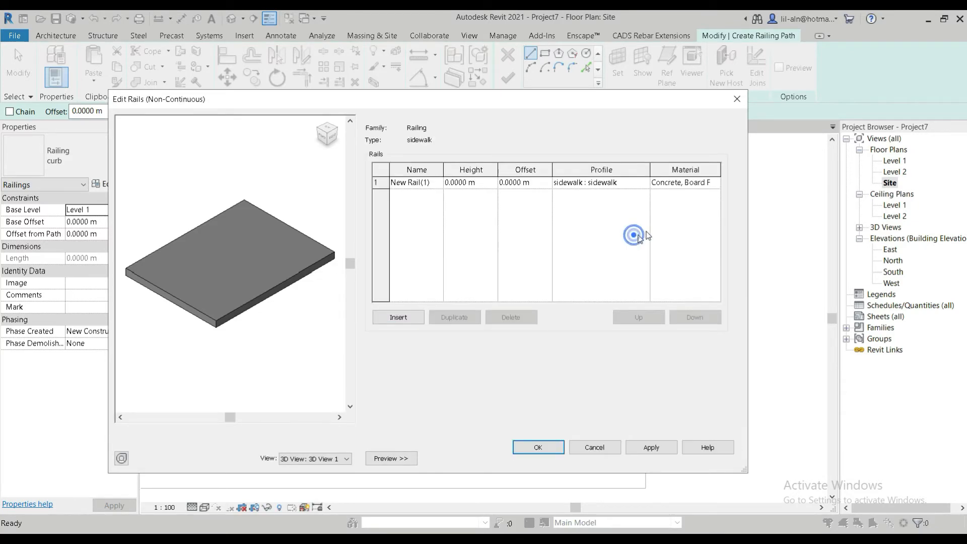
click(719, 181)
click(716, 181)
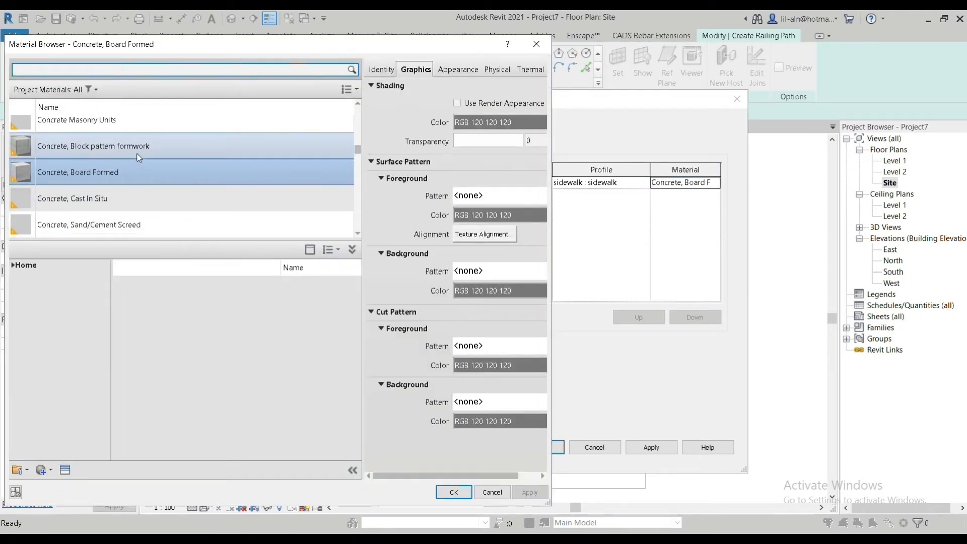
scroll(91, 227, down, 3)
scroll(94, 217, up, 3)
scroll(149, 213, up, 3)
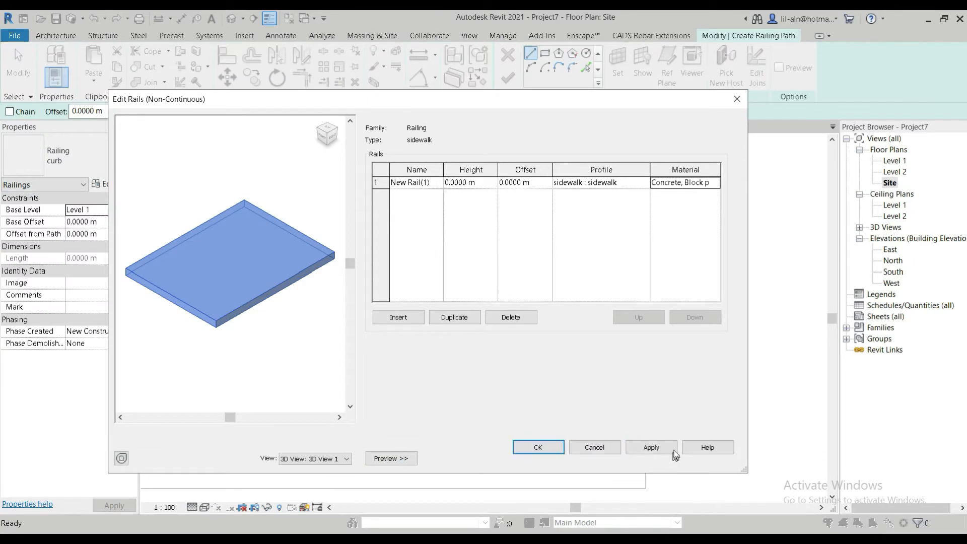
click(654, 449)
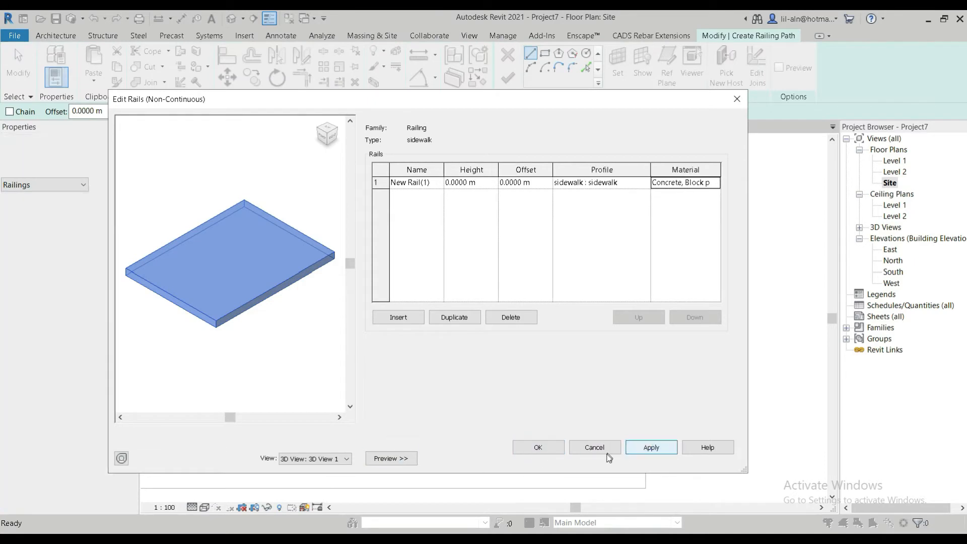
click(537, 447)
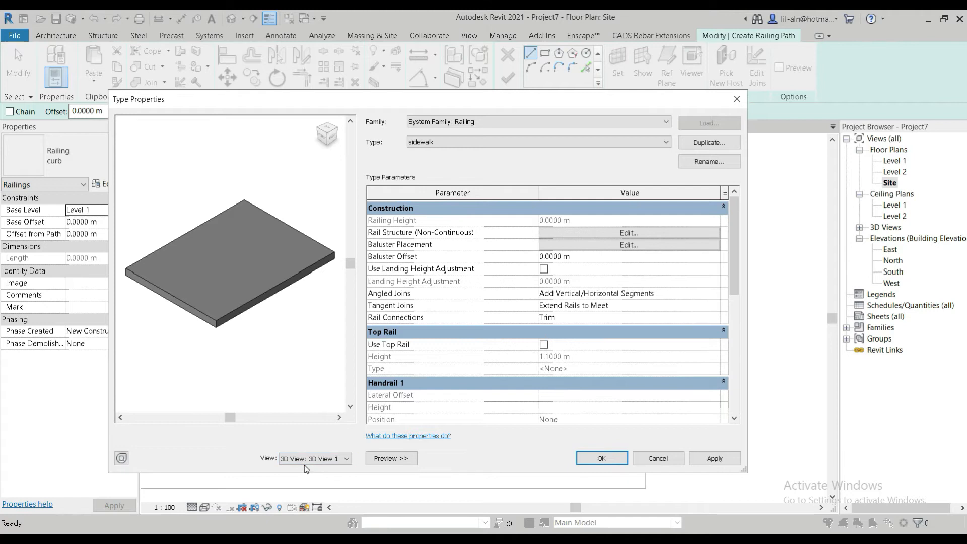
click(601, 458)
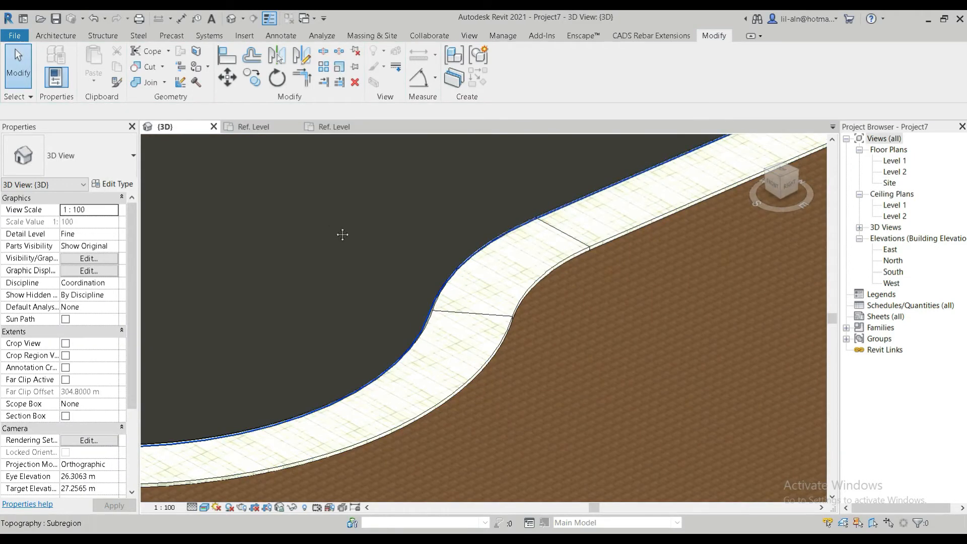
Step: Examine the sidewalk surface, its segment joints and the adjoining curb around the cul-de-sac in 3D
scroll(418, 333, up, 3)
scroll(418, 333, up, 5)
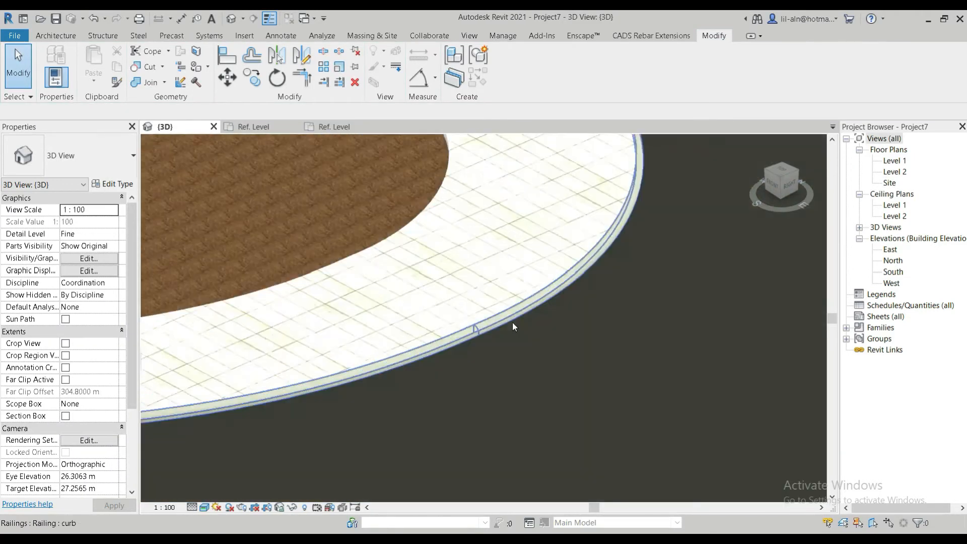
scroll(455, 387, down, 5)
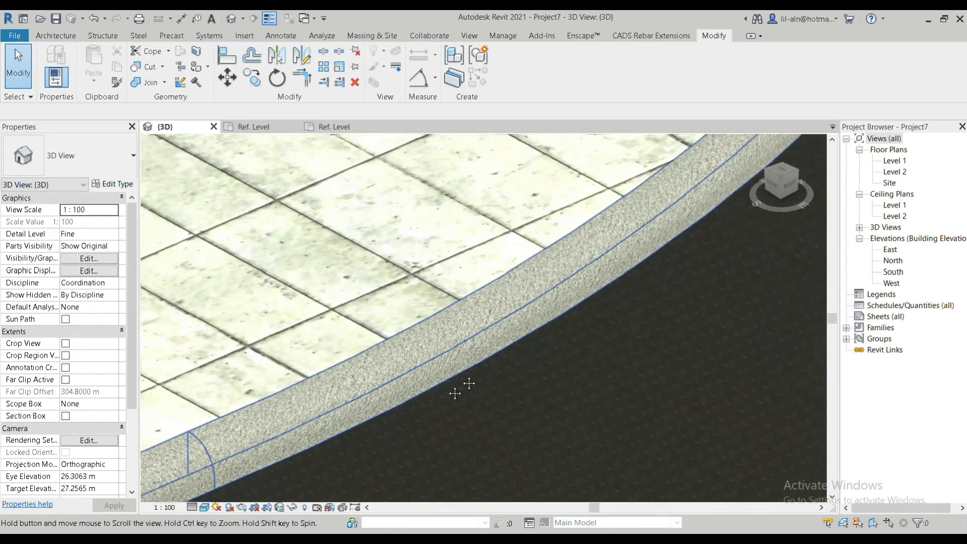
middle_drag(448, 388, 432, 401)
scroll(234, 297, down, 4)
scroll(401, 414, up, 6)
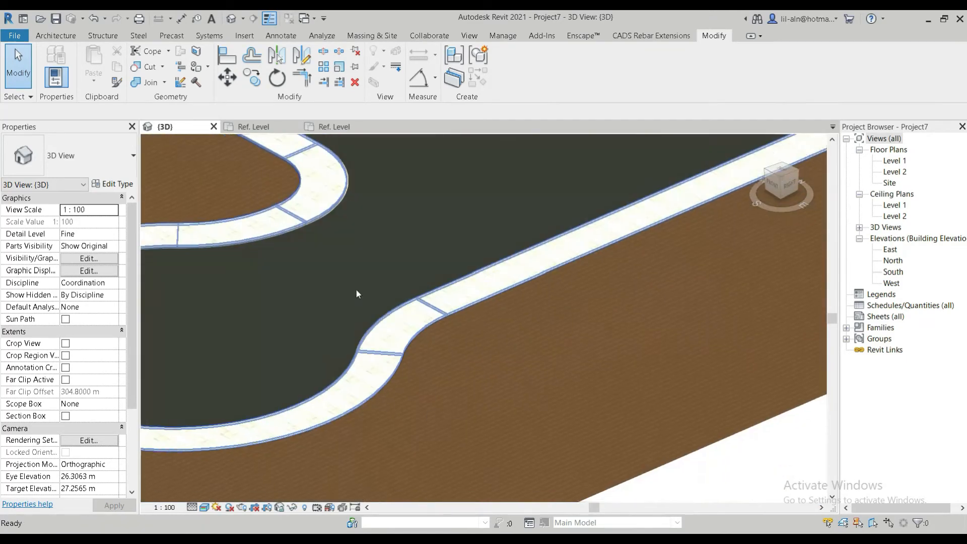
middle_drag(319, 280, 705, 495)
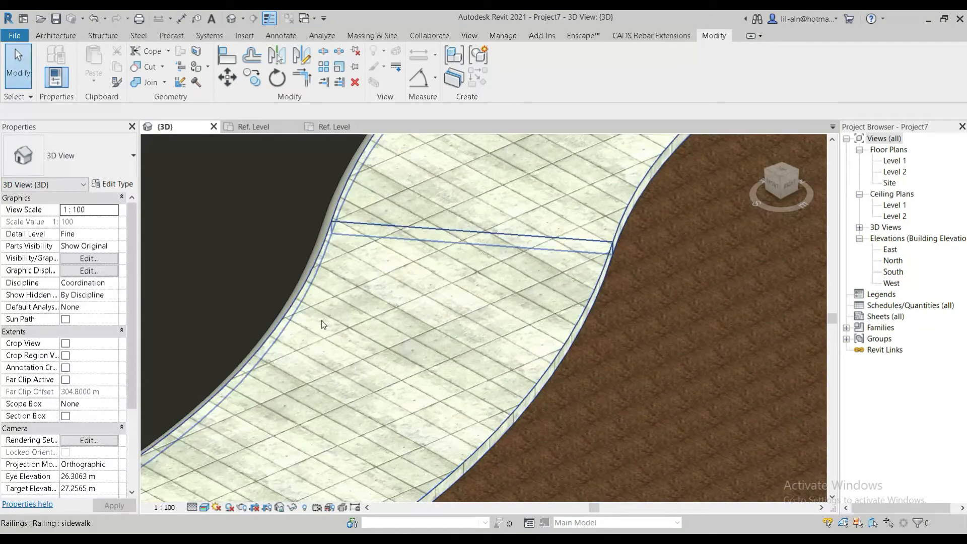
Step: Examine the sidewalk paving along the bend and its curb edge at close range in 3D
scroll(322, 324, up, 4)
middle_drag(249, 291, 379, 316)
scroll(378, 315, down, 4)
middle_drag(333, 289, 391, 443)
scroll(391, 443, down, 3)
scroll(554, 282, up, 3)
scroll(554, 282, down, 1)
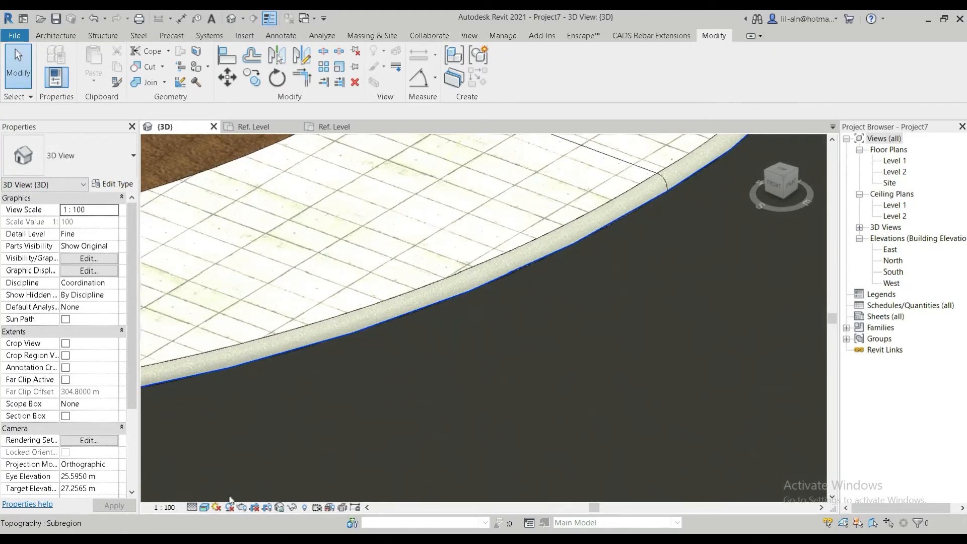
Step: Display the 3D view in Hidden Line style and inspect the curb and sidewalk edges across the site
click(204, 507)
click(226, 458)
middle_drag(497, 270, 272, 442)
scroll(504, 308, down, 2)
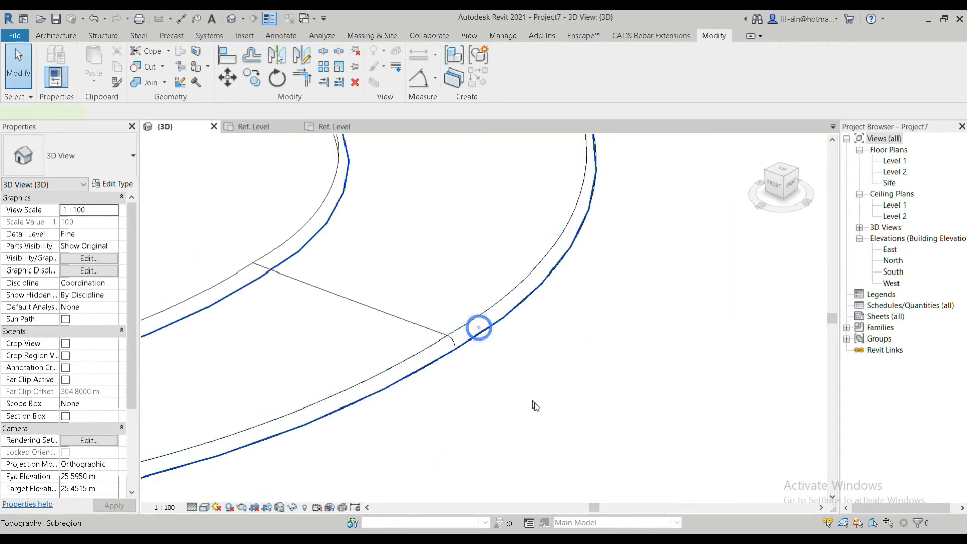
click(471, 340)
scroll(470, 335, down, 4)
middle_drag(470, 335, 309, 195)
middle_drag(434, 315, 555, 176)
scroll(348, 318, down, 5)
scroll(397, 345, down, 2)
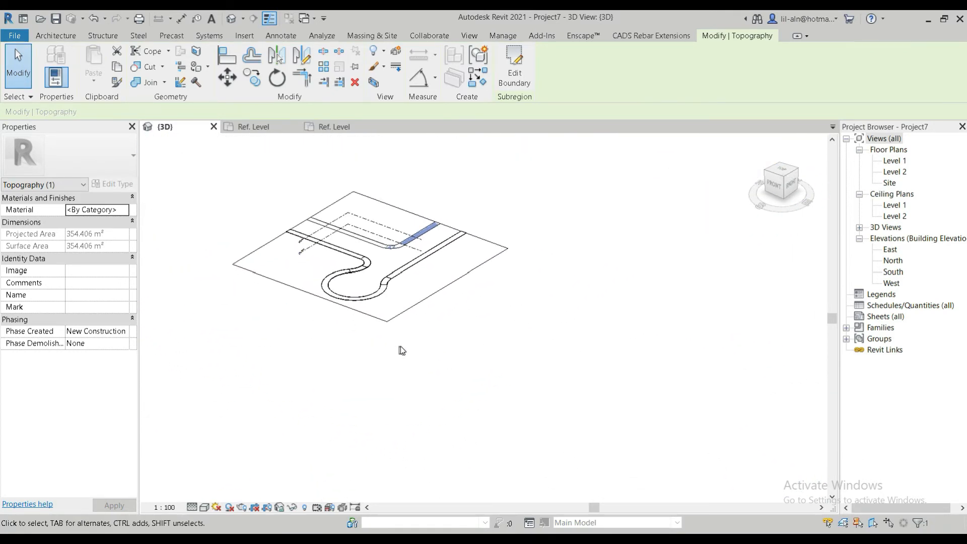
key(Escape)
Step: Set the 3D view's visual style back to Realistic around the cul-de-sac
scroll(401, 348, up, 4)
scroll(378, 313, up, 3)
click(204, 506)
click(222, 494)
scroll(463, 389, up, 3)
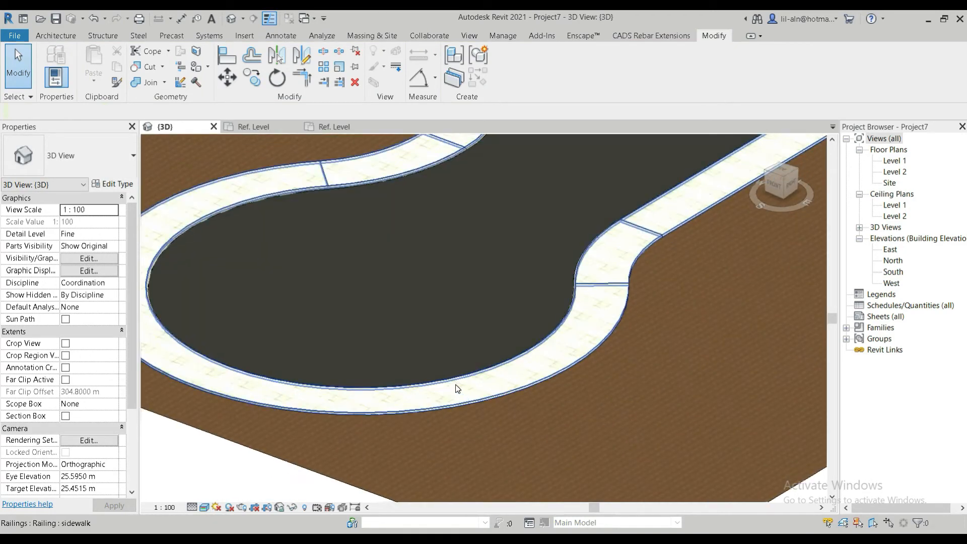
Step: Inspect the joint between the sidewalk segments and the curb along the curved road edge
middle_drag(294, 283, 351, 402)
scroll(357, 312, up, 5)
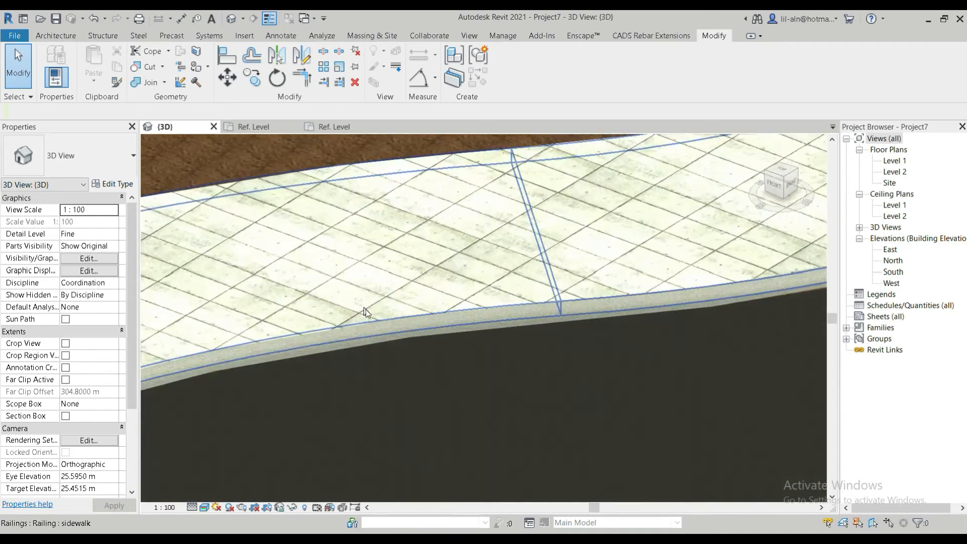
middle_drag(488, 327, 199, 357)
middle_drag(572, 326, 272, 390)
scroll(514, 369, down, 2)
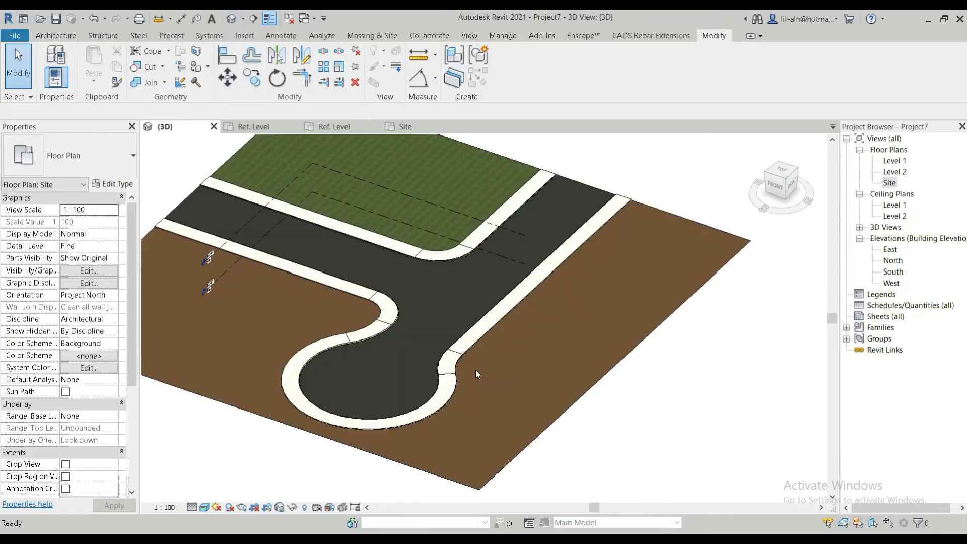
Step: Review the whole site with its sidewalks on both sides of the road from several 3D angles
middle_drag(411, 257, 481, 299)
scroll(568, 315, up, 5)
scroll(568, 316, down, 3)
middle_drag(563, 312, 252, 131)
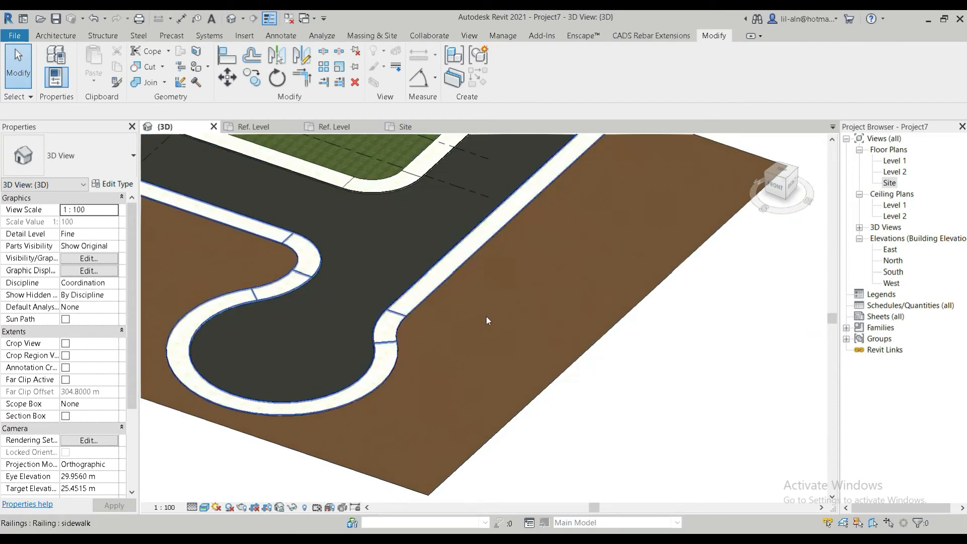
scroll(476, 322, down, 2)
shift+middle_drag(476, 322, 388, 324)
scroll(384, 320, up, 3)
scroll(382, 322, down, 3)
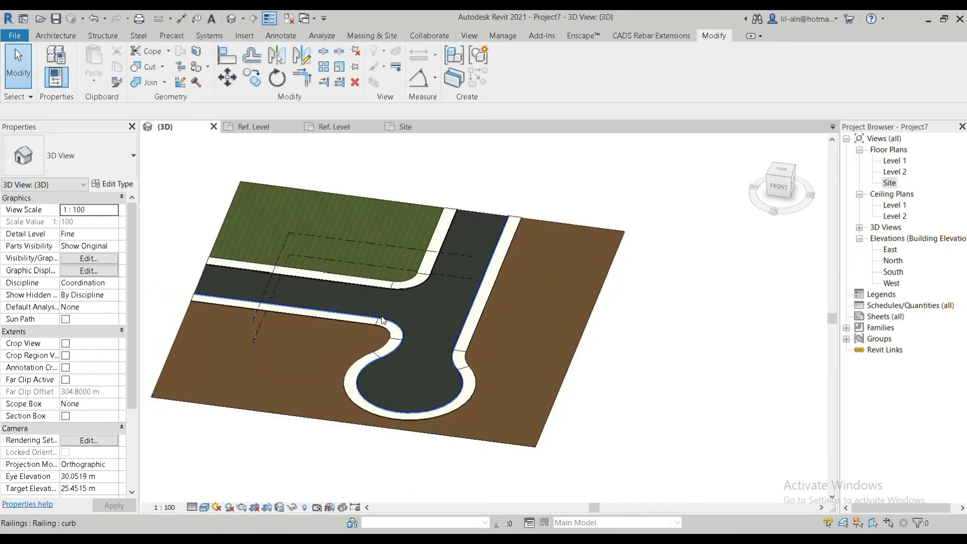
middle_drag(426, 360, 425, 378)
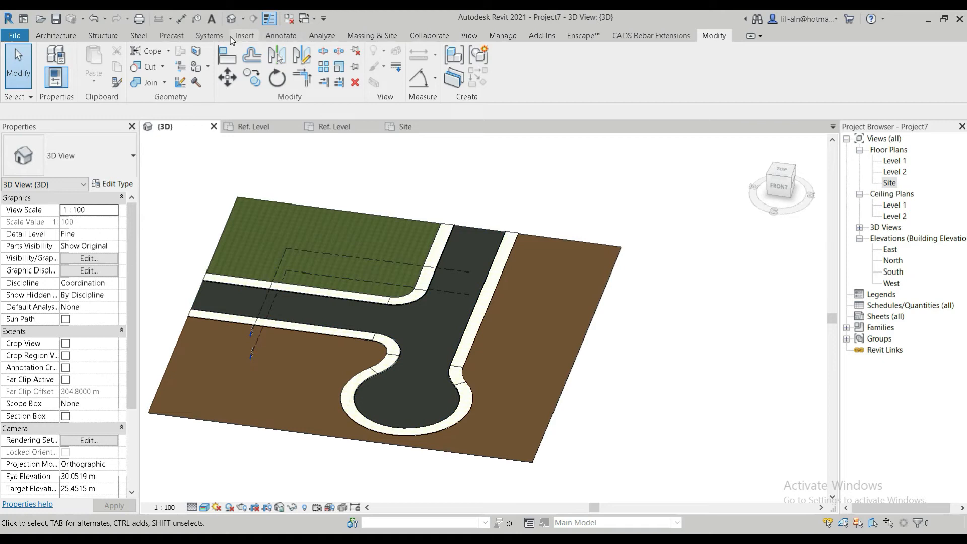
Step: Start placing a component and browse for a family to load in the metric library's Site folder
click(56, 38)
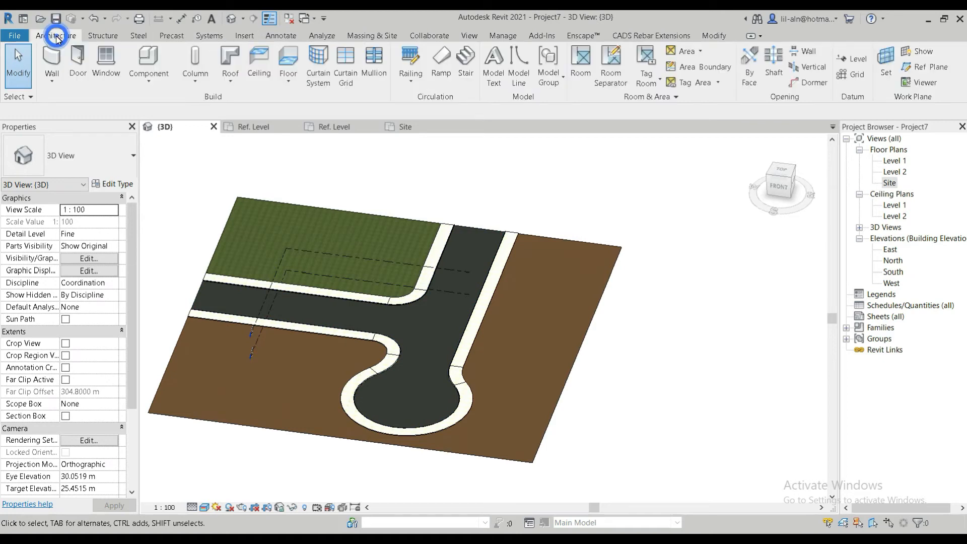
click(141, 61)
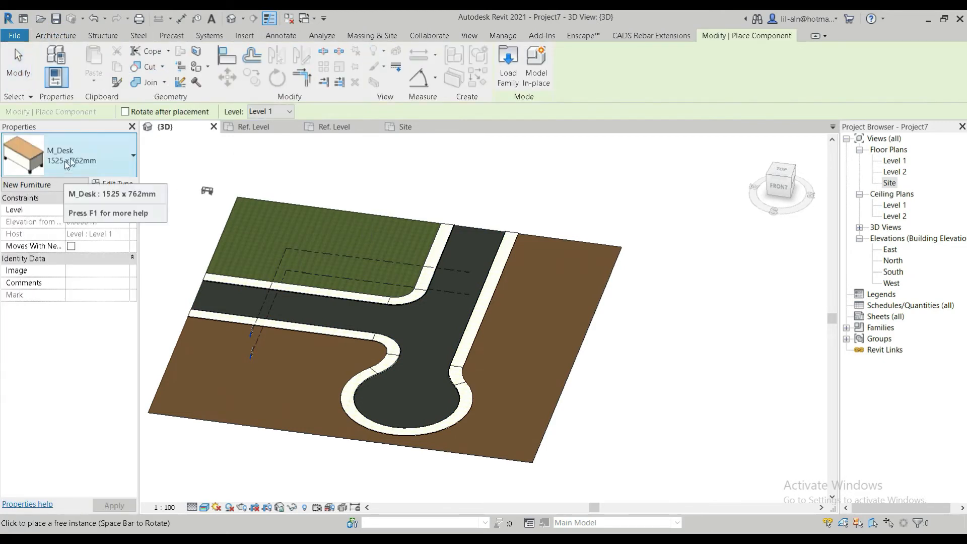
click(509, 78)
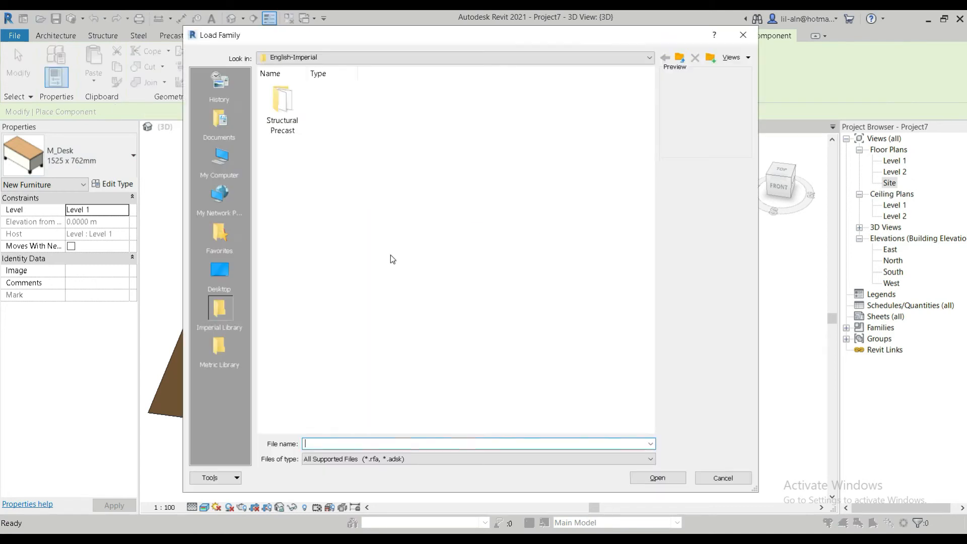
click(230, 354)
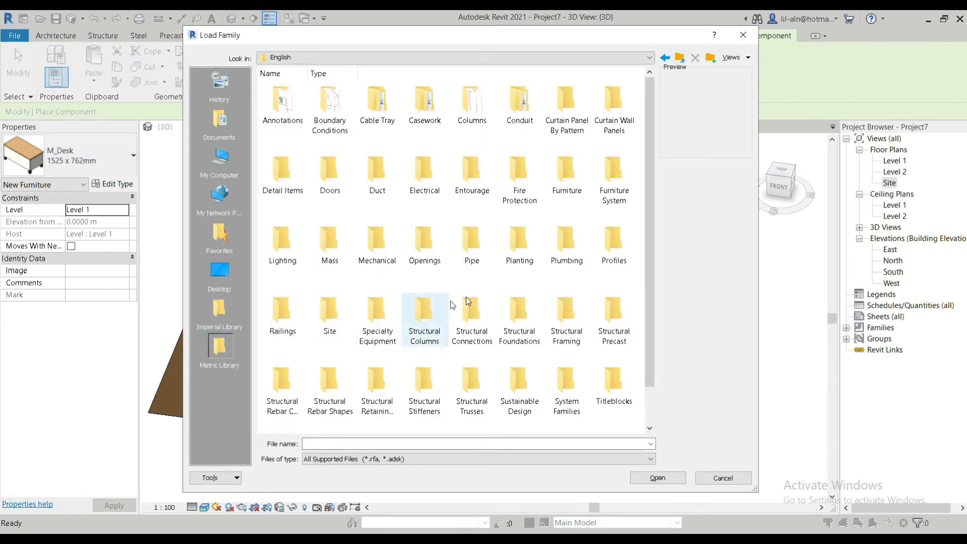
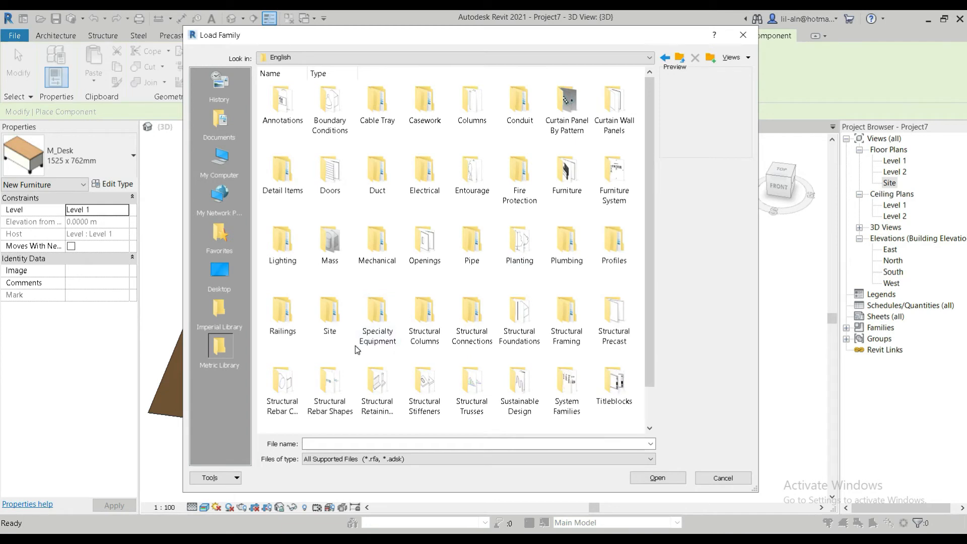
scroll(322, 352, down, 1)
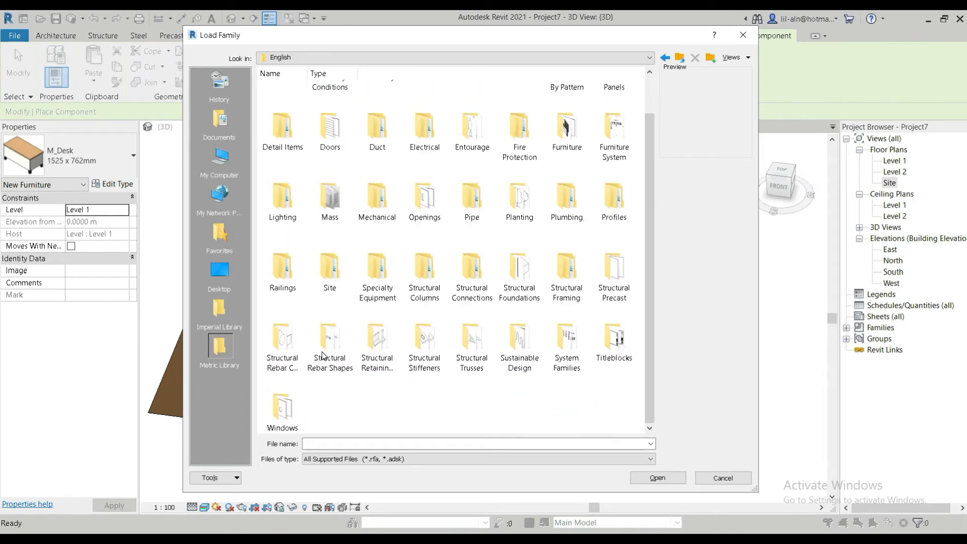
double_click(330, 272)
Step: Show the contents of the Site family folder as large icons
right_click(325, 203)
mouse_move(345, 211)
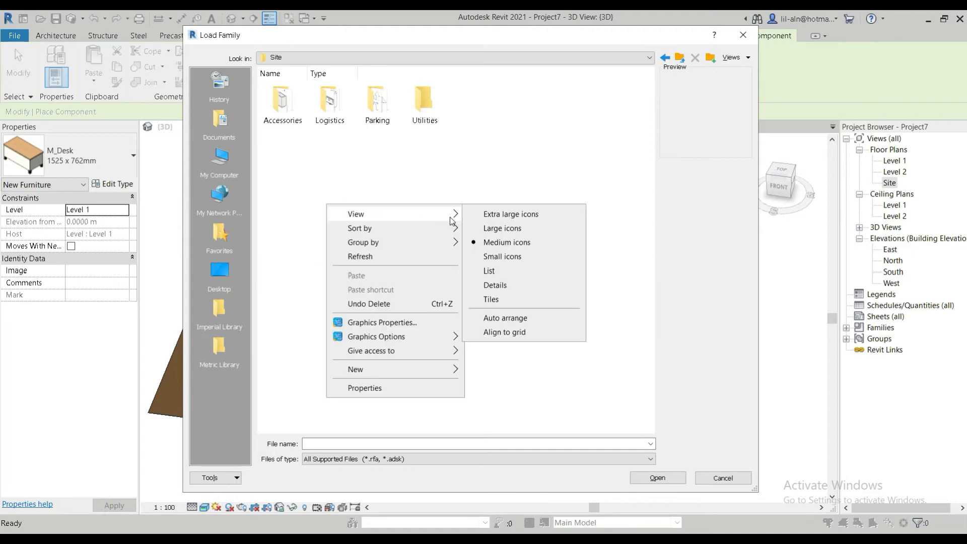
click(501, 227)
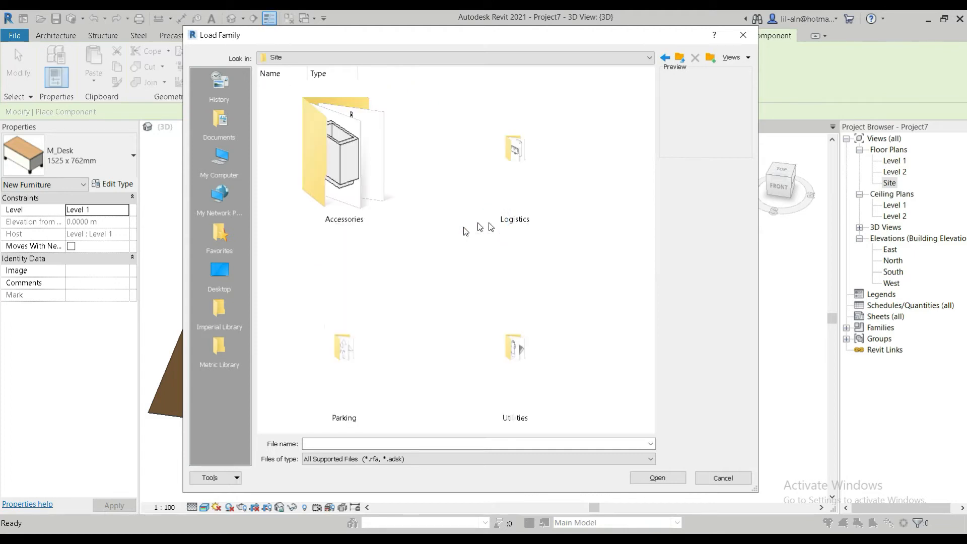
right_click(421, 246)
mouse_move(433, 254)
click(569, 273)
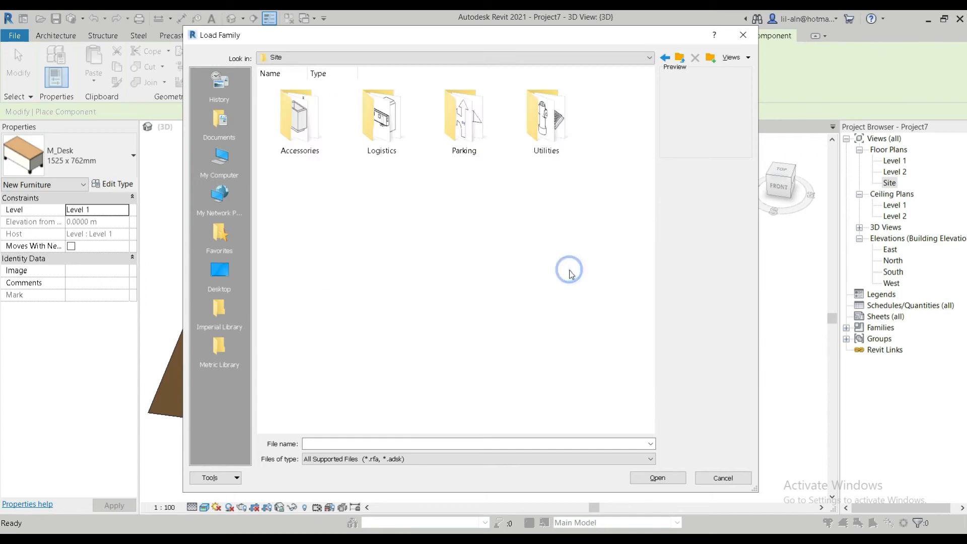
Step: Show the Parking folder's families as large icons and load M_Direction Arrows - Straight
double_click(472, 131)
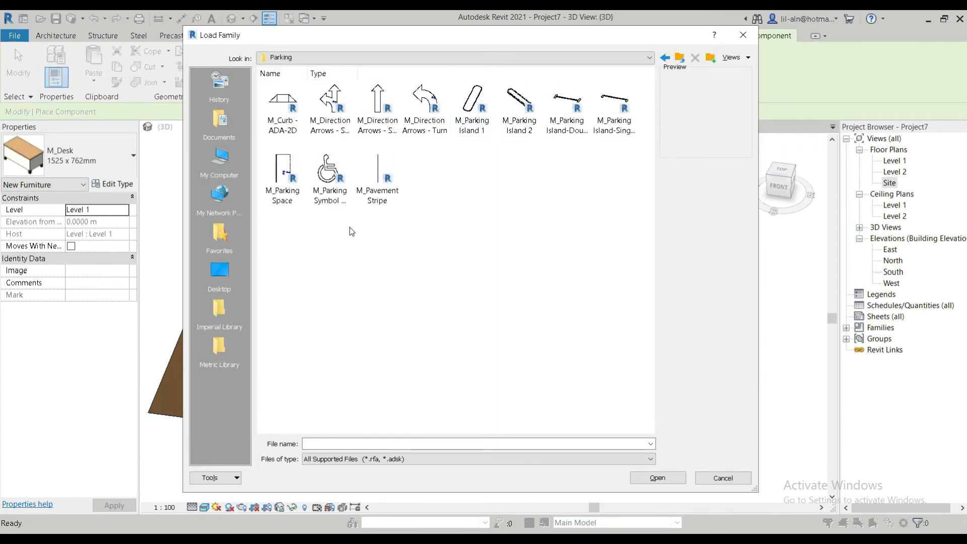
right_click(489, 211)
mouse_move(572, 221)
click(650, 235)
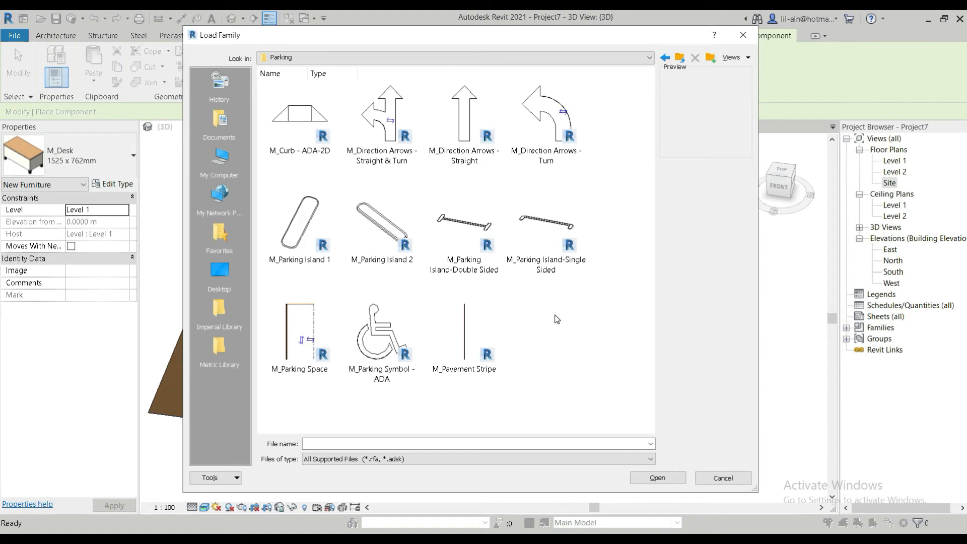
double_click(464, 121)
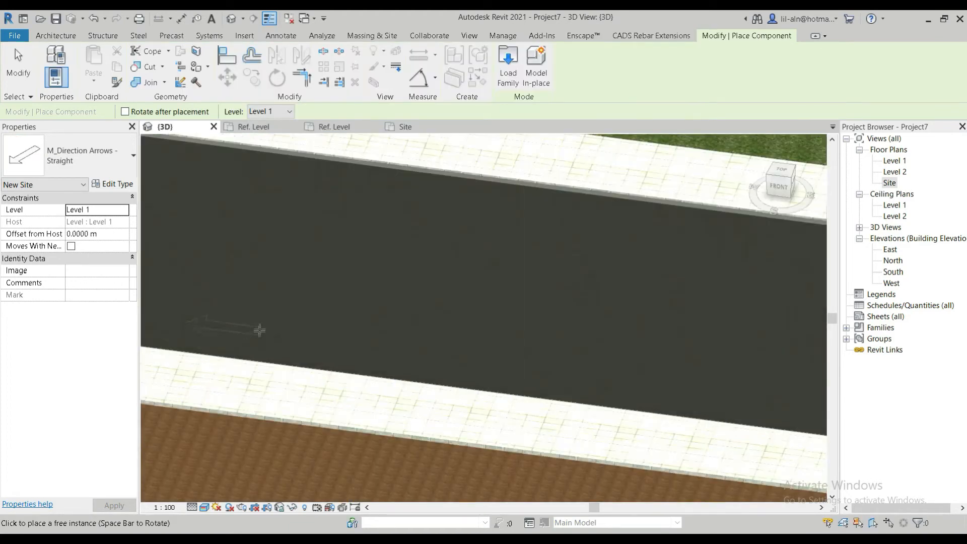
Step: Place one straight direction arrow in the southern lane at the road's west end and orient the view to the top
scroll(213, 313, down, 3)
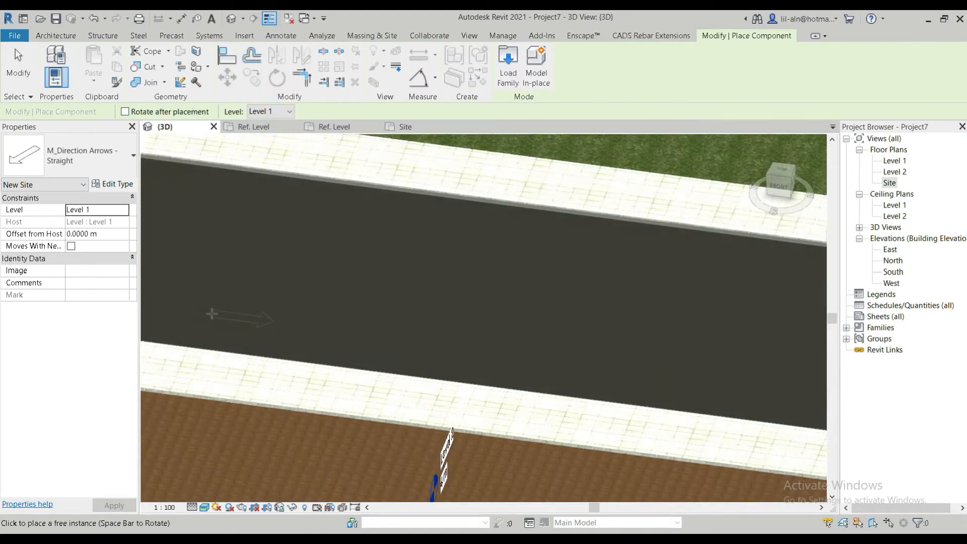
click(265, 336)
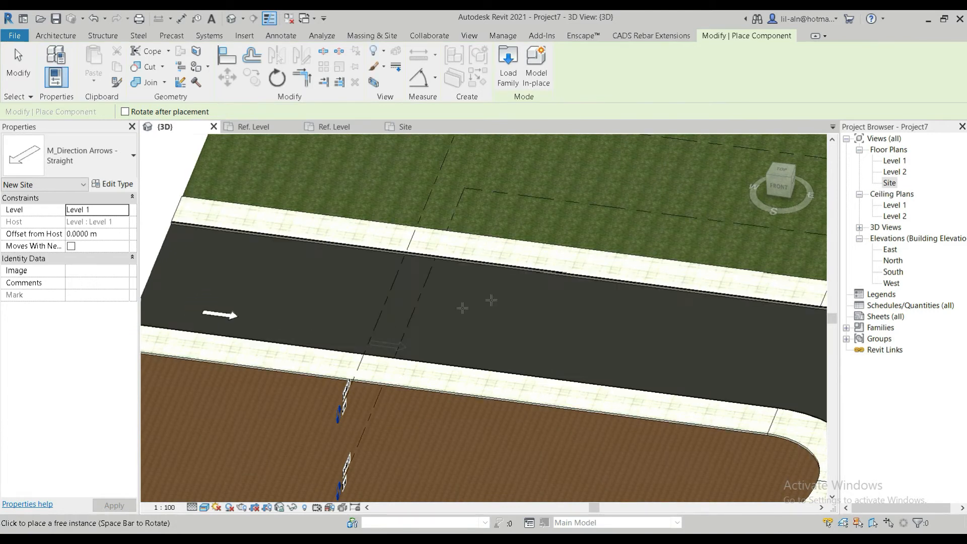
click(781, 170)
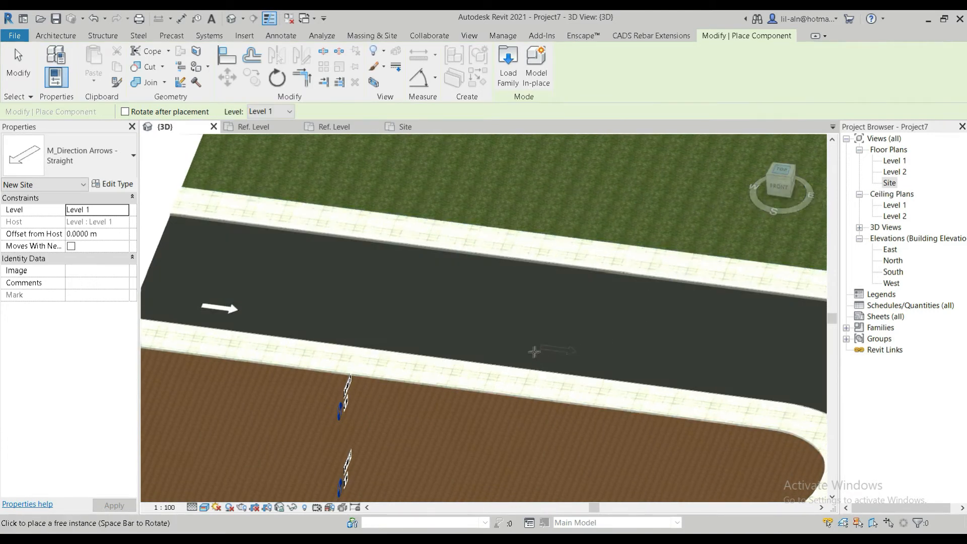
scroll(532, 351, down, 8)
middle_drag(556, 367, 238, 359)
scroll(323, 358, up, 1)
scroll(427, 403, down, 6)
middle_drag(525, 433, 437, 376)
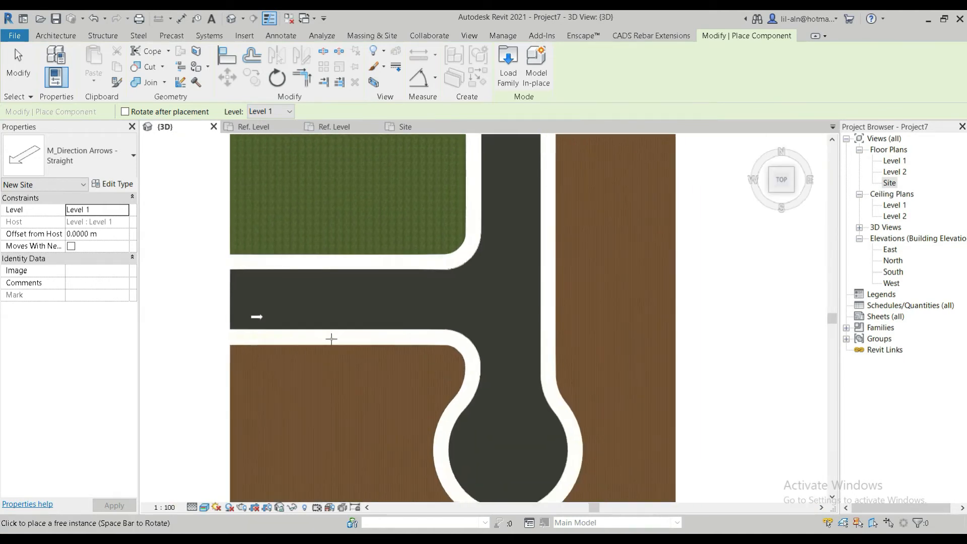
scroll(331, 336, up, 4)
scroll(307, 339, down, 1)
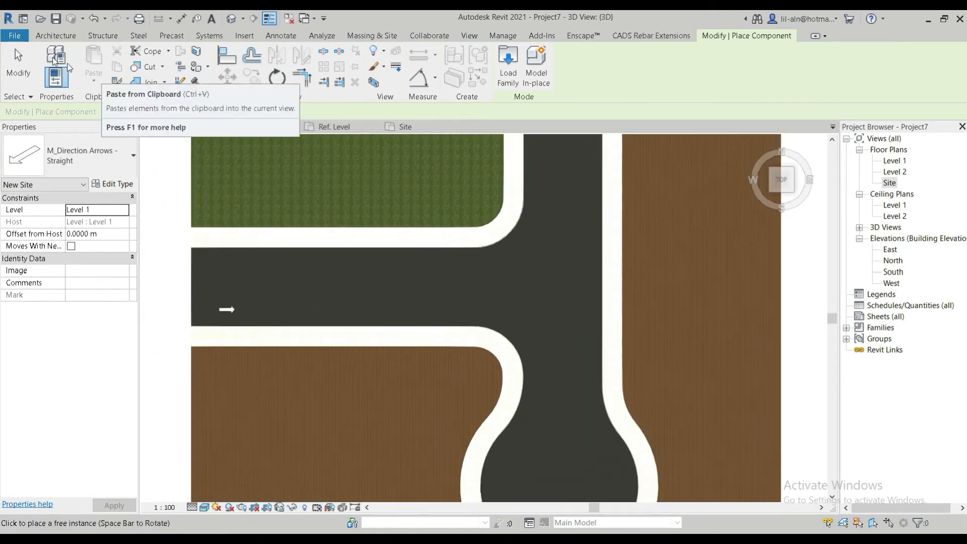
click(55, 35)
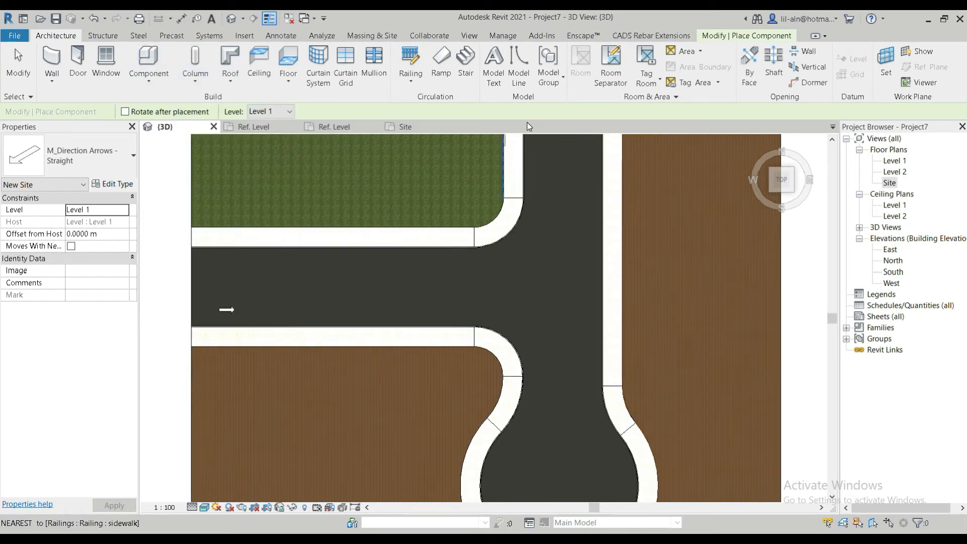
click(147, 53)
click(18, 61)
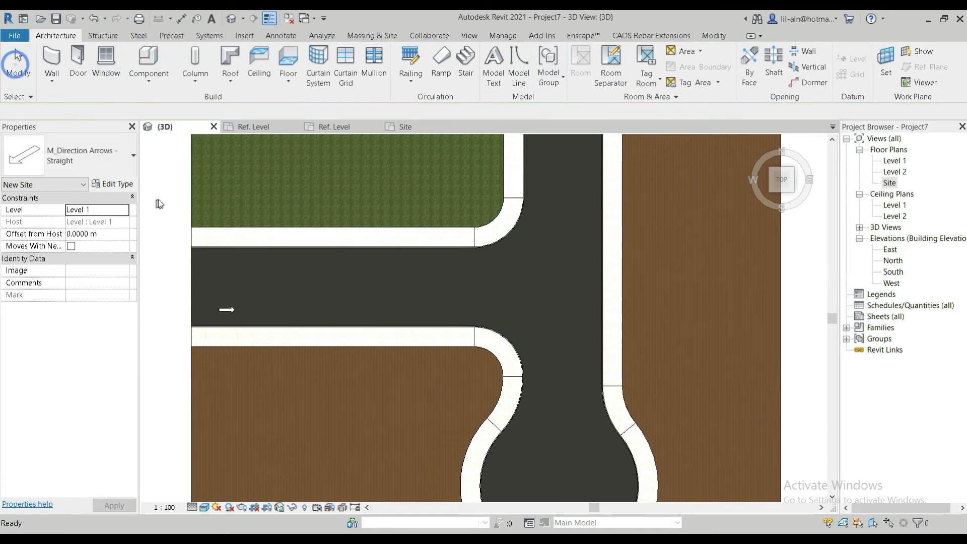
click(147, 66)
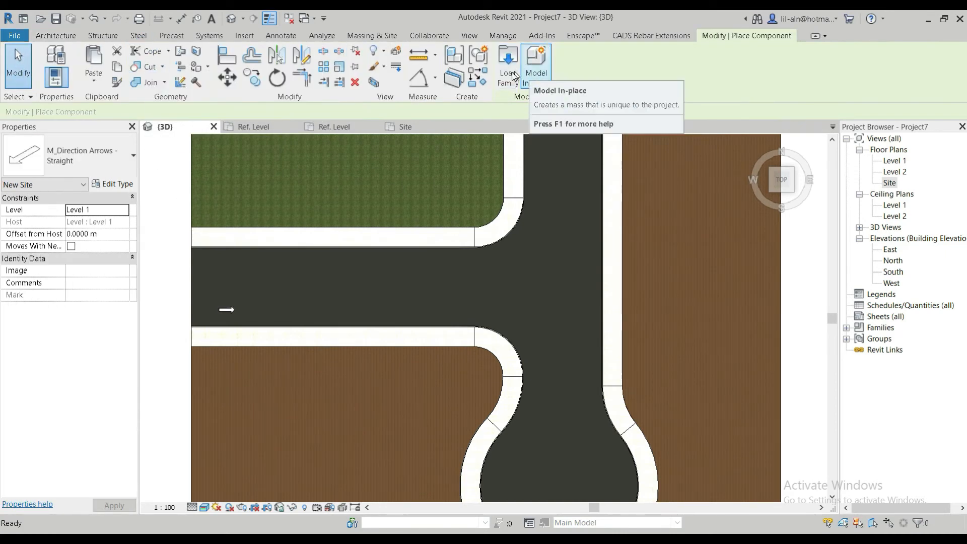
key(Escape)
Step: Orient the 3D view to the top over the road with the arrow and yellow stripe, and start placing a component
shift+middle_drag(417, 251, 351, 237)
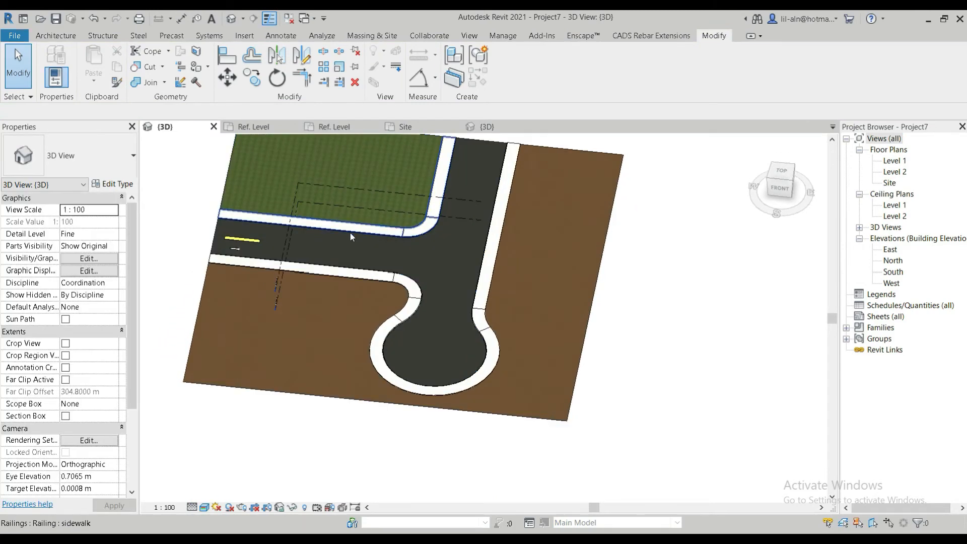
scroll(267, 211, up, 2)
middle_drag(267, 211, 288, 260)
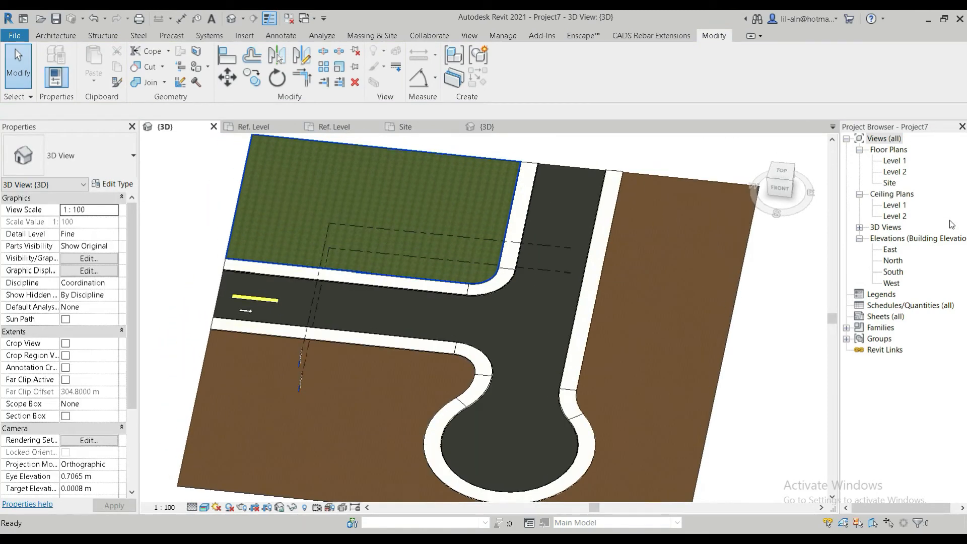
click(781, 173)
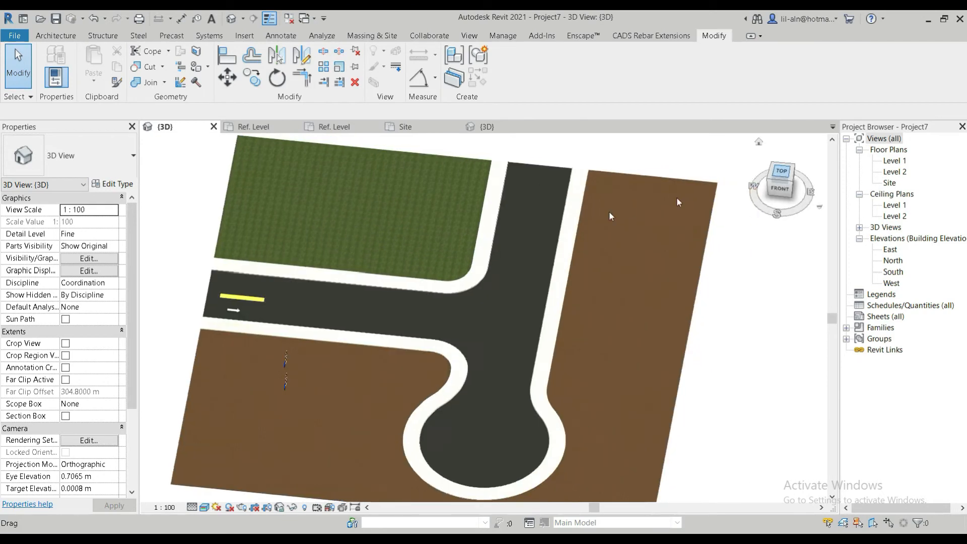
scroll(409, 303, up, 5)
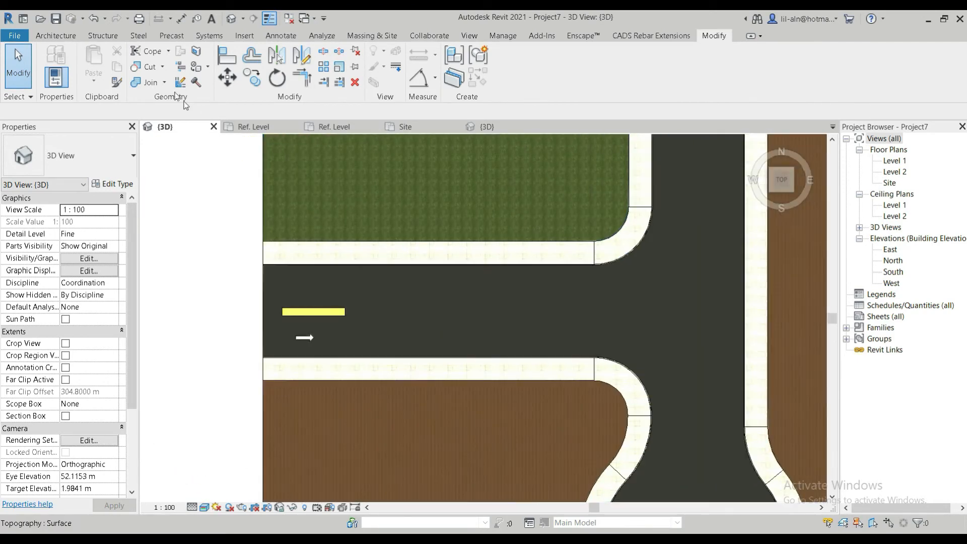
click(70, 36)
click(151, 58)
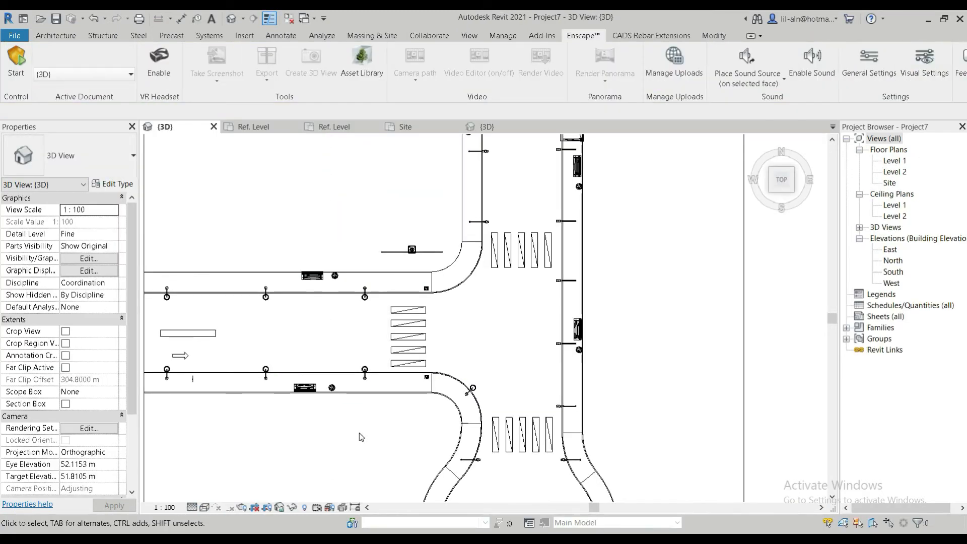
Step: Examine the crosswalks, street lamps and benches laid out along the roads in the top view
scroll(359, 432, up, 1)
middle_drag(366, 433, 539, 487)
middle_drag(601, 401, 401, 434)
middle_drag(527, 293, 457, 377)
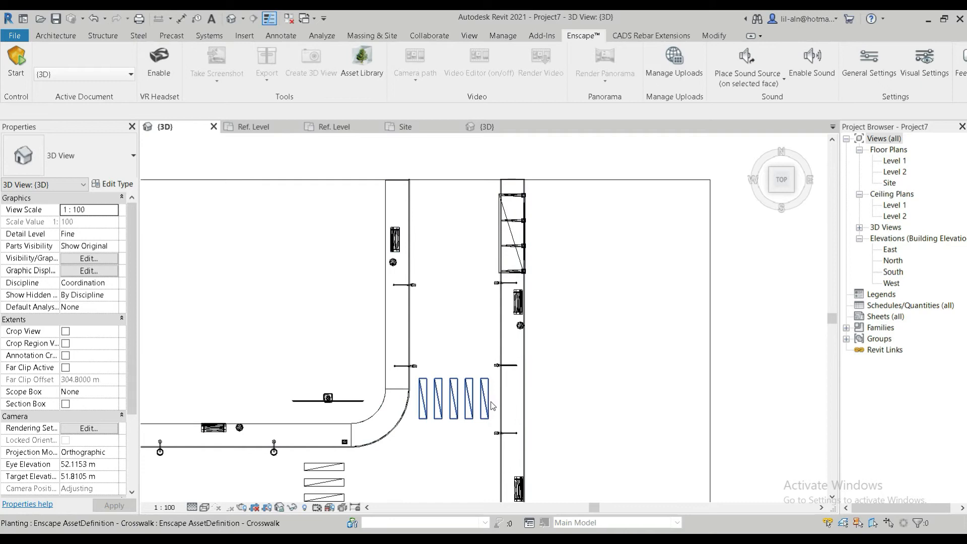
Step: Orbit the site to an angled 3D view and examine the bus stop, benches and street lamps along the east sidewalk
click(232, 20)
shift+middle_drag(490, 376, 440, 248)
middle_drag(388, 277, 395, 16)
middle_drag(332, 388, 296, 392)
middle_drag(559, 327, 456, 433)
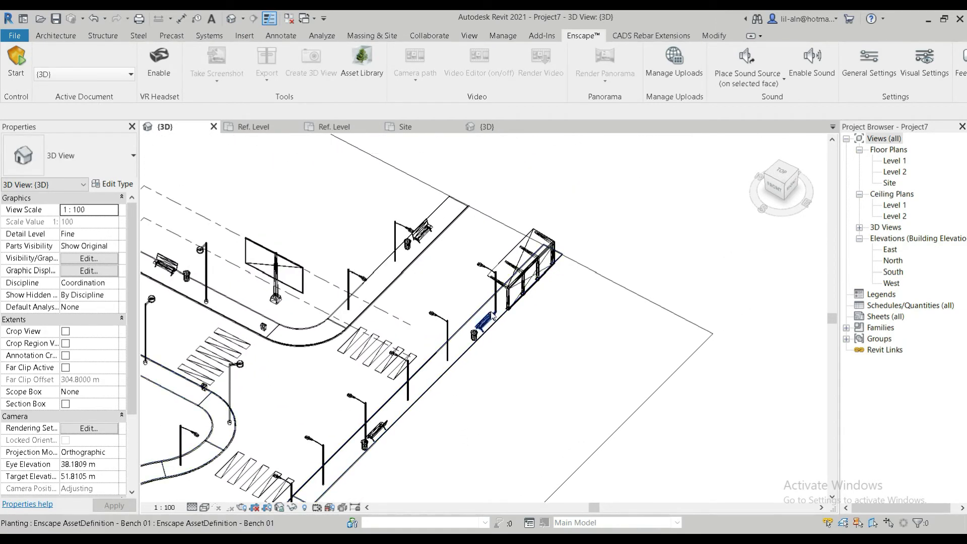
scroll(506, 257, up, 3)
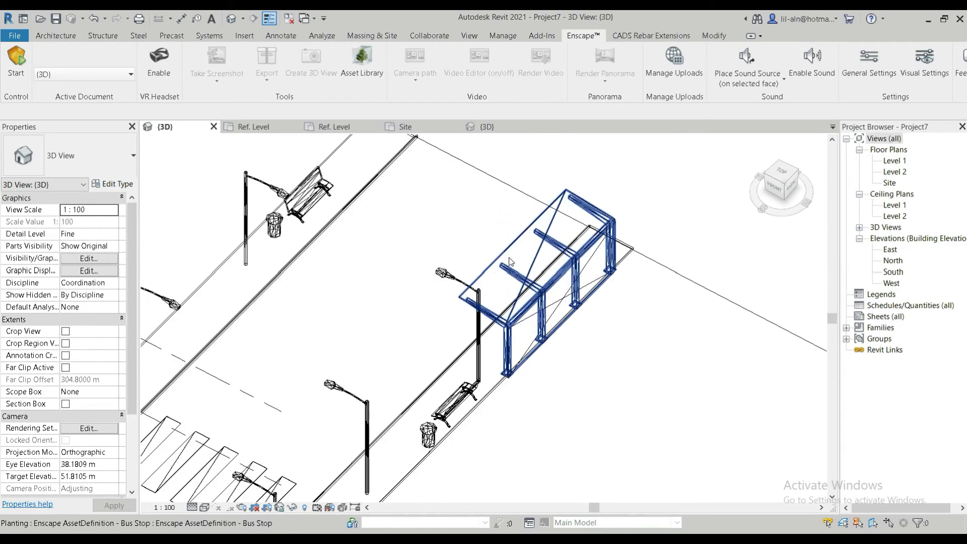
Step: Display the 3D view in the Realistic visual style and inspect the crosswalks and street furniture at the junction
click(205, 507)
click(221, 487)
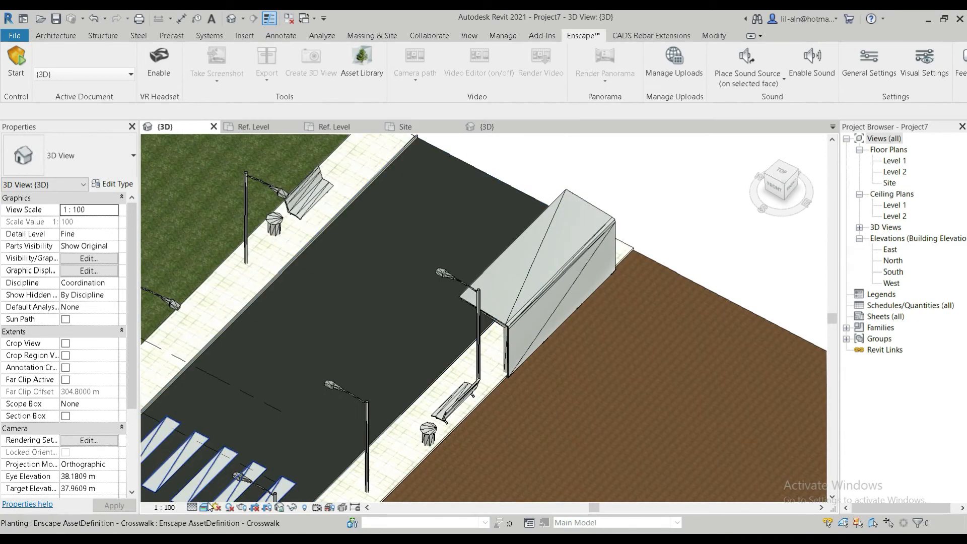
scroll(304, 392, down, 3)
scroll(272, 484, up, 4)
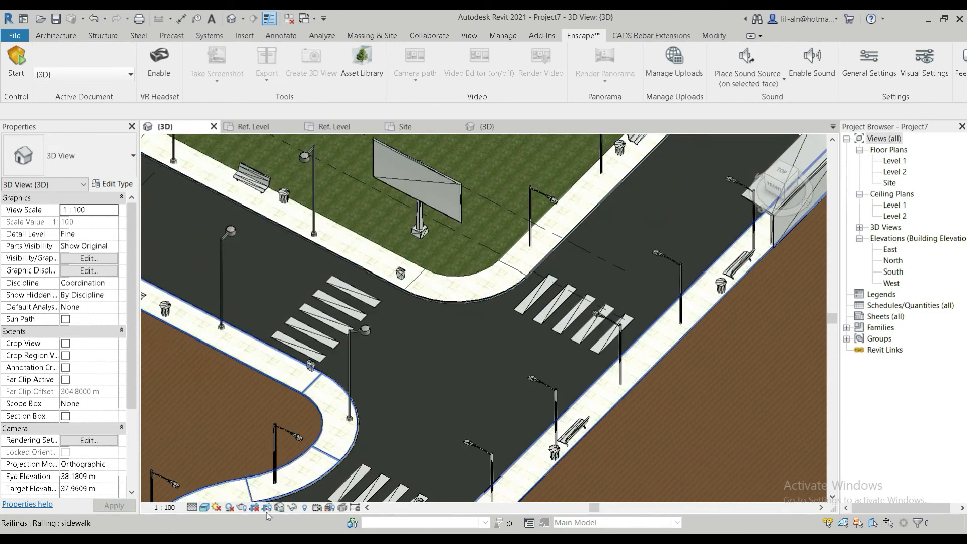
Step: Set the 3D view's visual style to Hidden Line and bring the turning circle into view
click(204, 507)
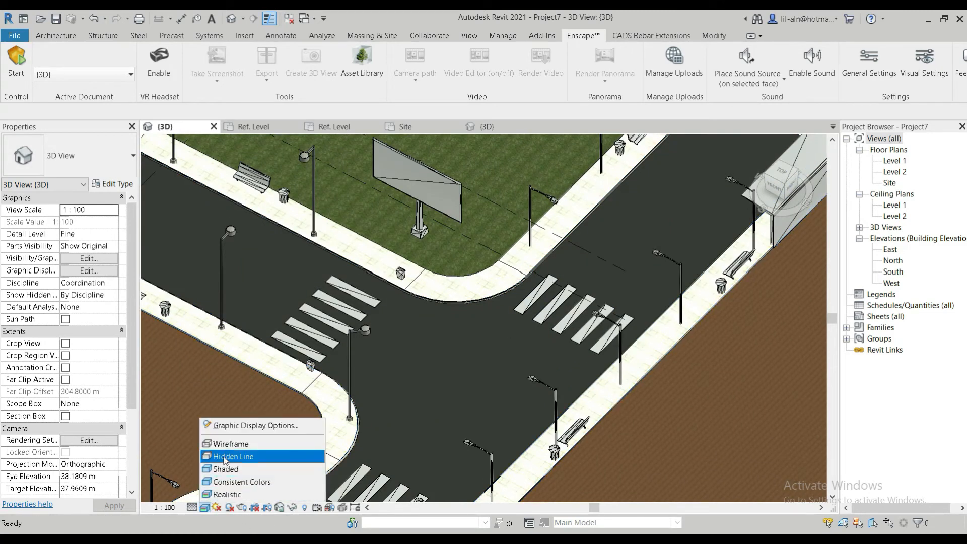
click(224, 456)
scroll(331, 335, down, 1)
middle_drag(391, 360, 568, 439)
middle_drag(371, 442, 337, 369)
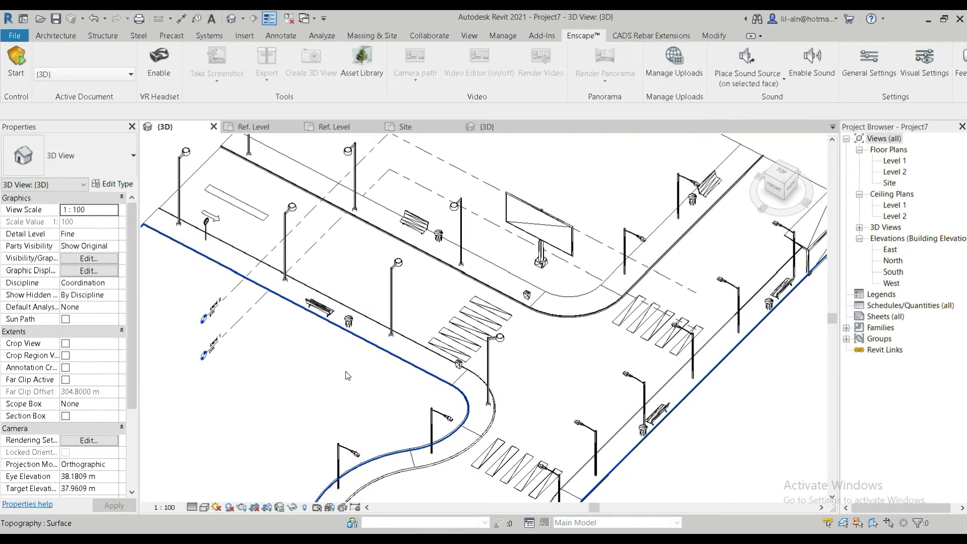
middle_drag(409, 402, 474, 189)
scroll(418, 354, up, 1)
Step: From the top view, rotate the street light beside the turning circle's garbage can clockwise so its arm points toward the circle's centre
click(783, 186)
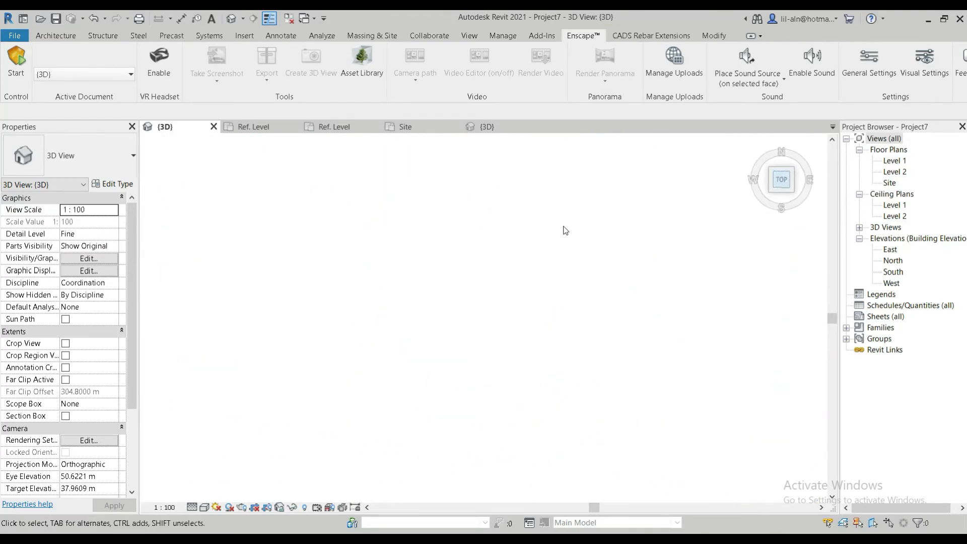
scroll(493, 437, up, 4)
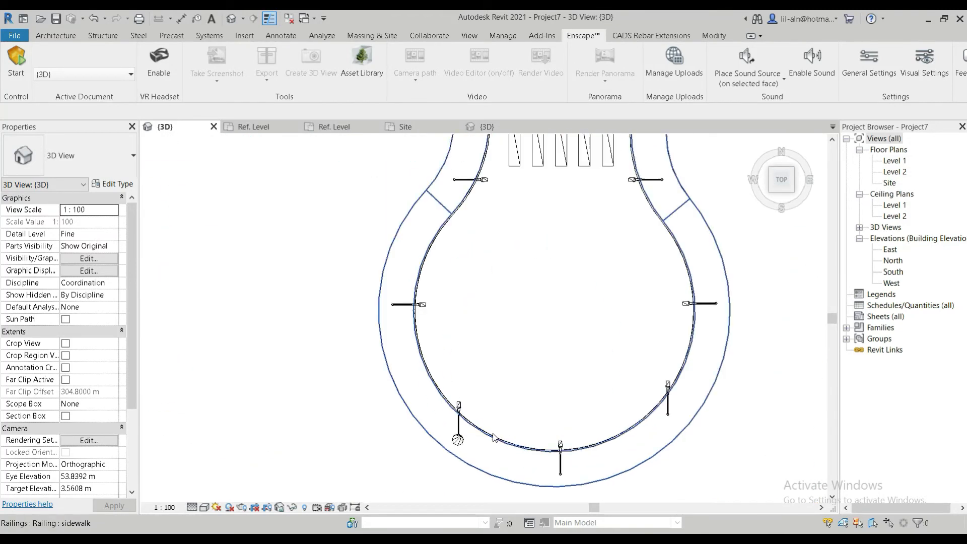
click(457, 439)
scroll(482, 414, up, 5)
middle_drag(483, 413, 536, 313)
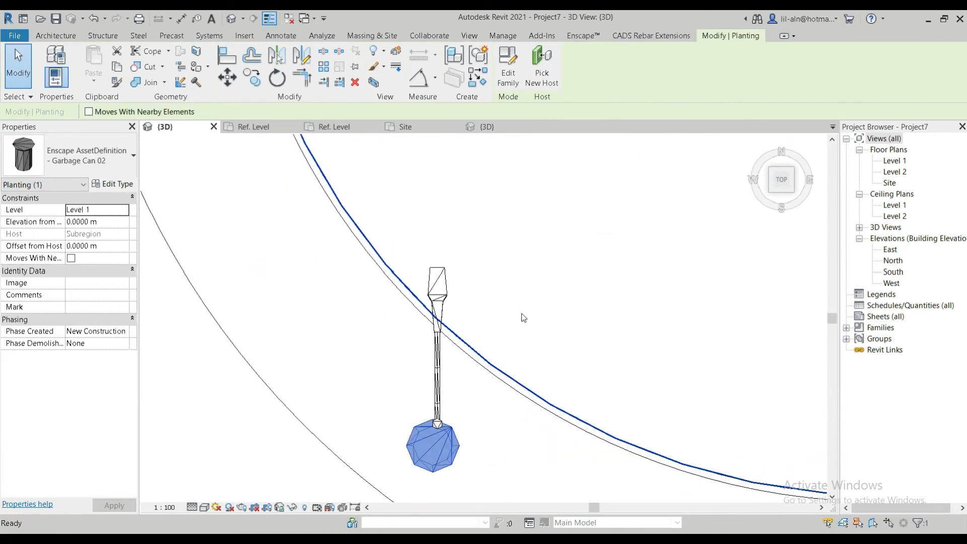
click(441, 372)
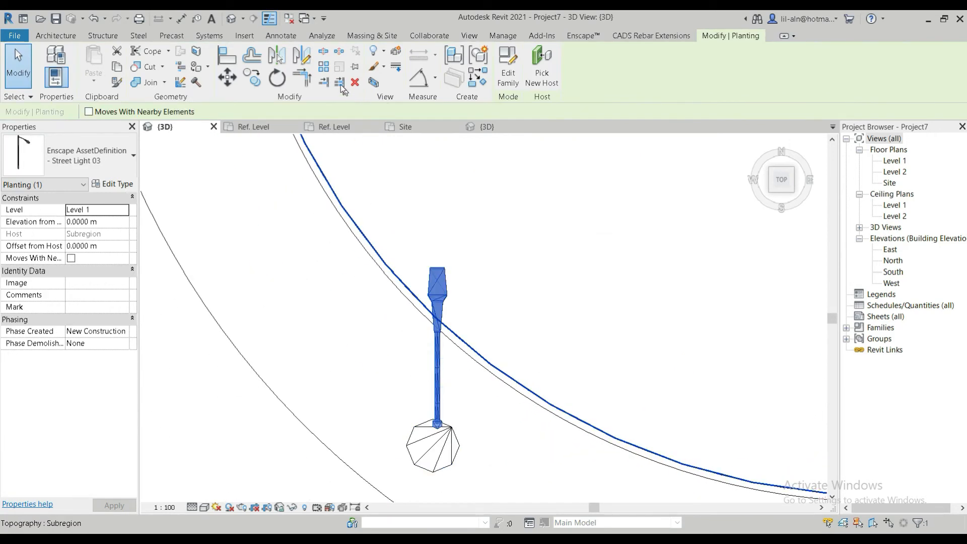
click(277, 78)
click(437, 211)
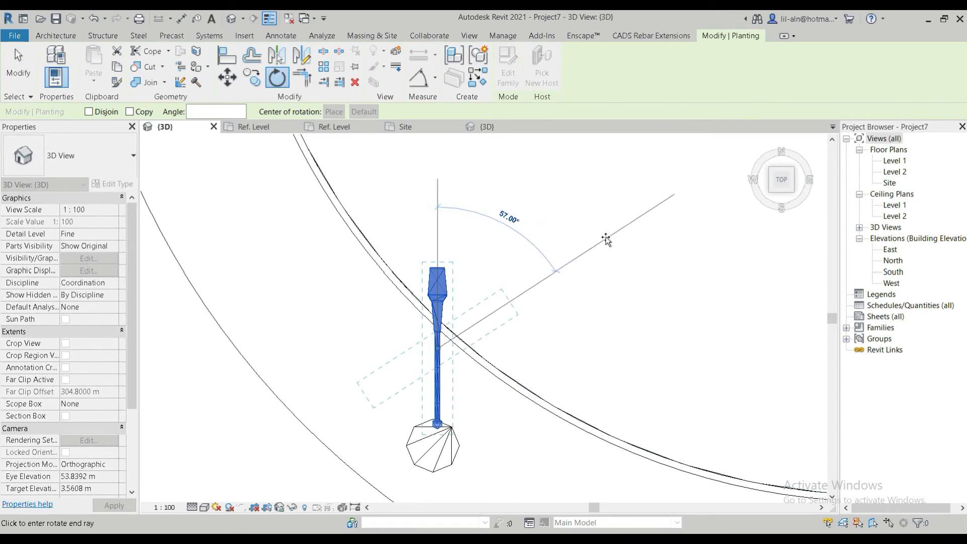
click(583, 234)
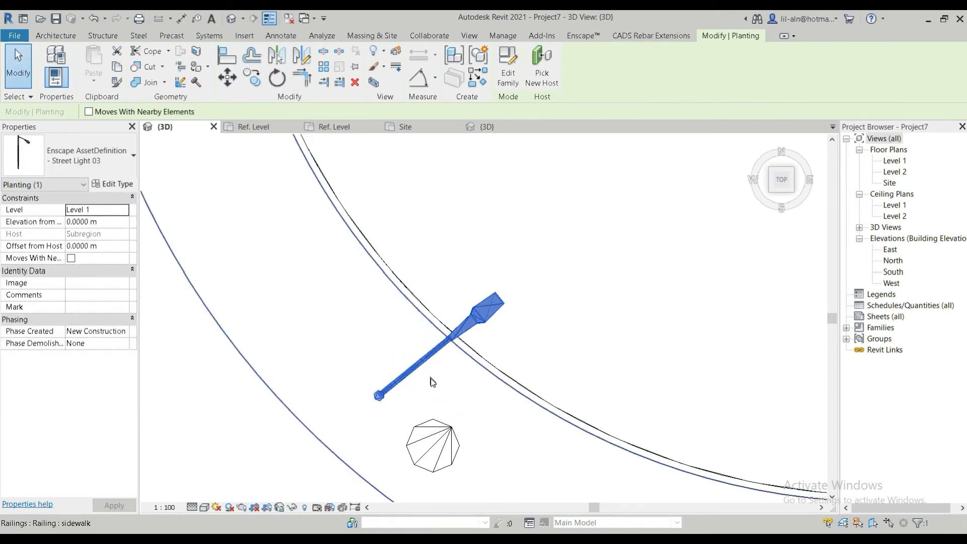
scroll(504, 408, down, 3)
click(557, 306)
middle_drag(619, 312, 499, 347)
scroll(499, 347, down, 4)
key(Escape)
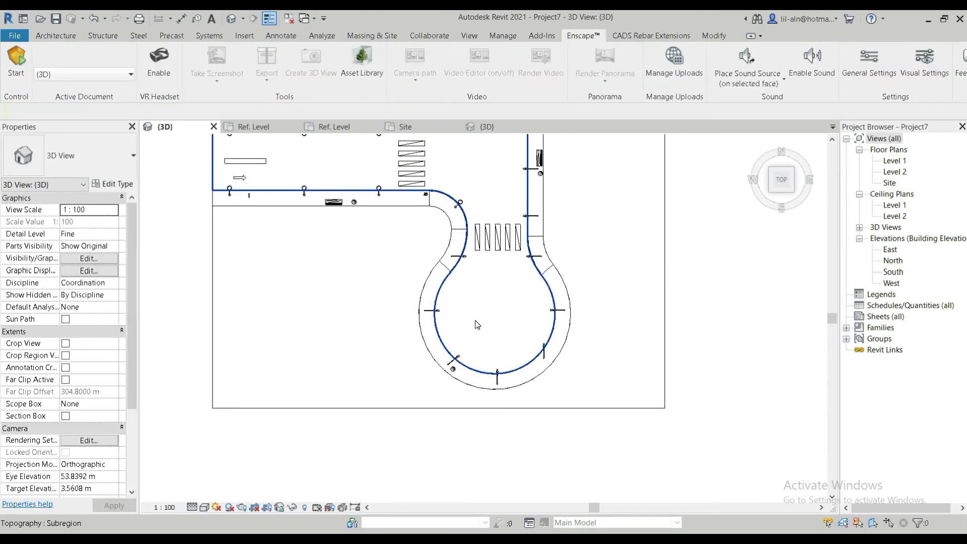
click(476, 322)
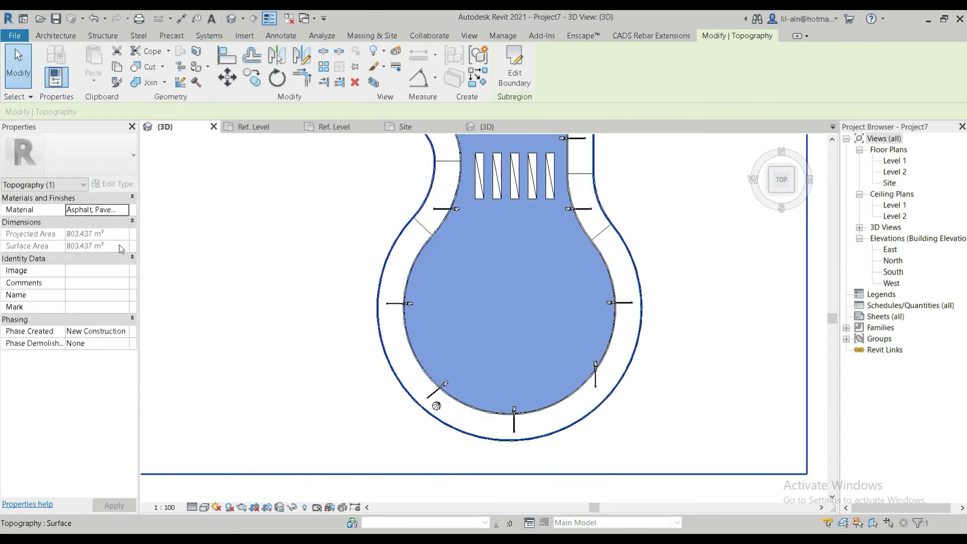
scroll(360, 367, down, 4)
key(Escape)
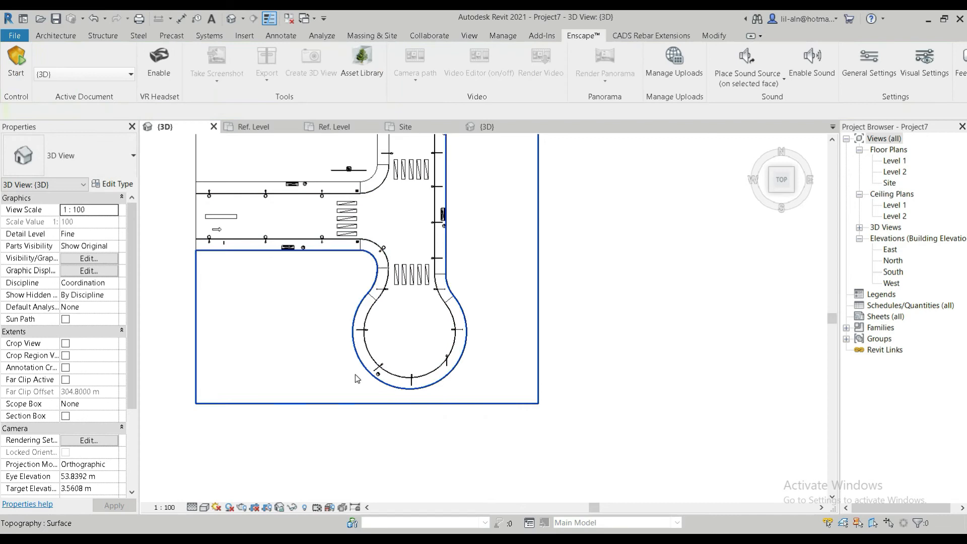
click(372, 35)
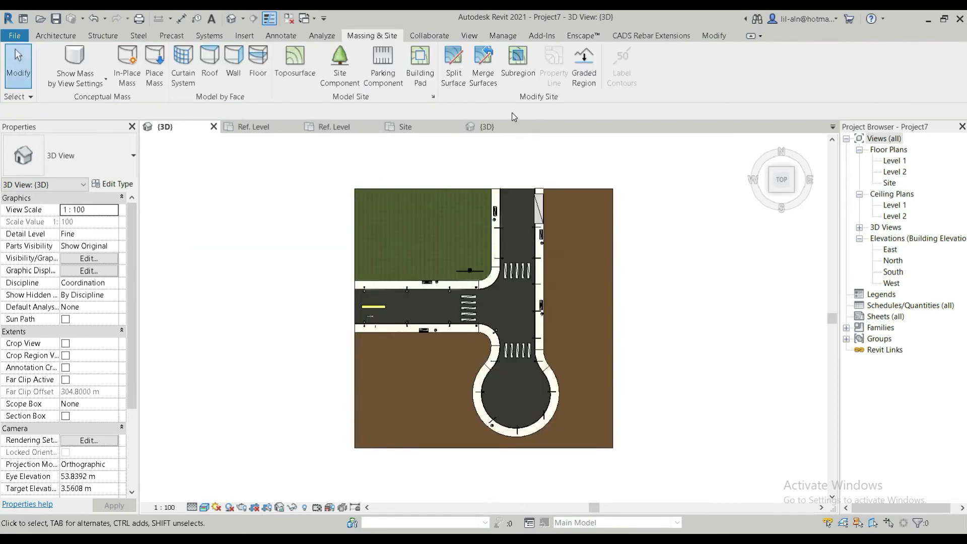
click(425, 78)
scroll(386, 386, up, 3)
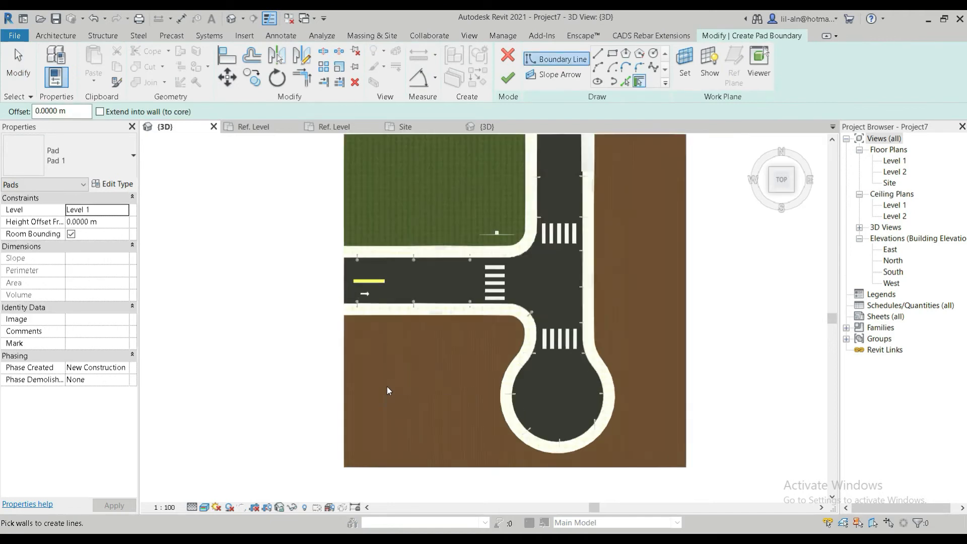
click(507, 56)
Step: Open the South elevation and examine Level 1 against the topography surface
double_click(890, 272)
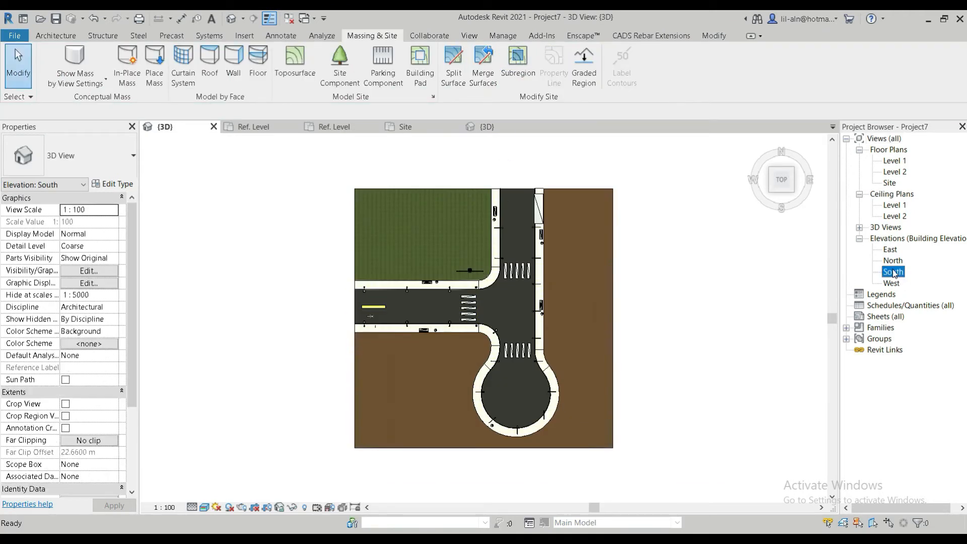
scroll(590, 355, up, 6)
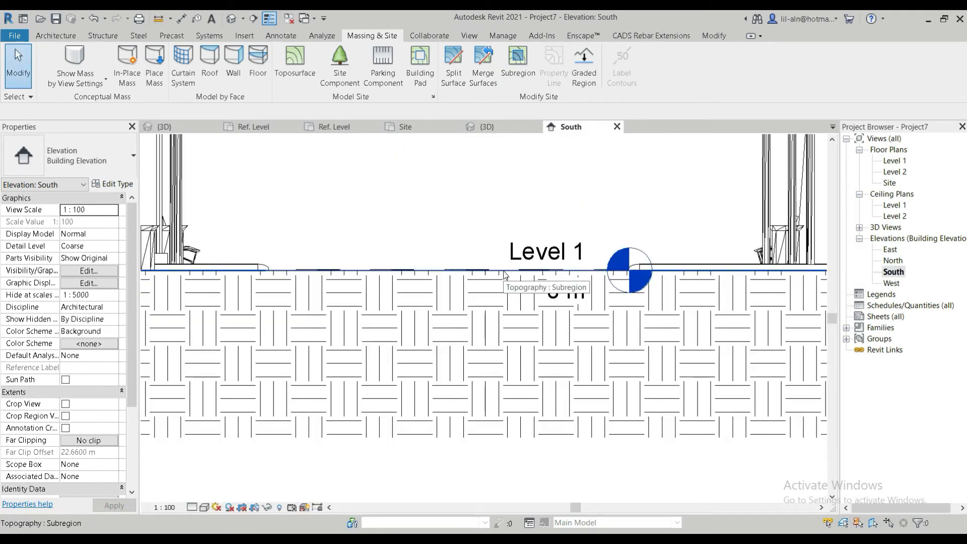
click(505, 272)
click(491, 203)
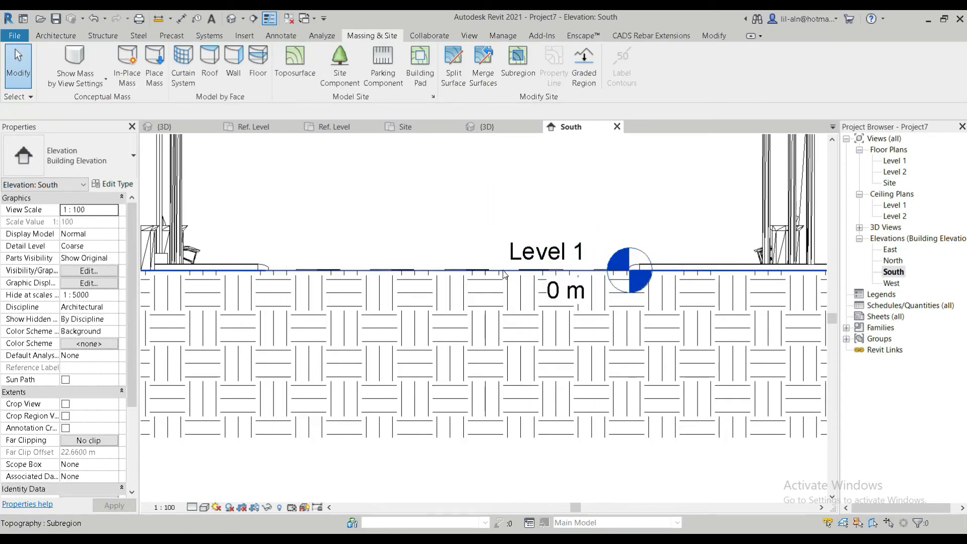
click(576, 255)
click(435, 235)
click(438, 269)
click(444, 214)
Step: Copy Level 2 straight down to an elevation of about -0.9 m, just below Level 1
scroll(442, 250, down, 3)
scroll(442, 254, down, 3)
middle_drag(438, 296, 734, 374)
click(567, 259)
middle_drag(523, 323, 376, 312)
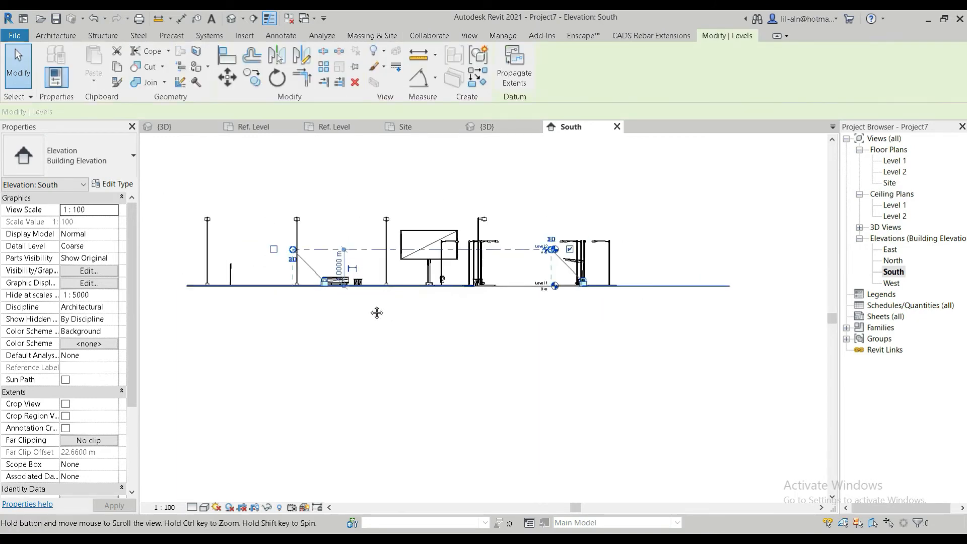
scroll(550, 255, up, 3)
scroll(491, 273, up, 3)
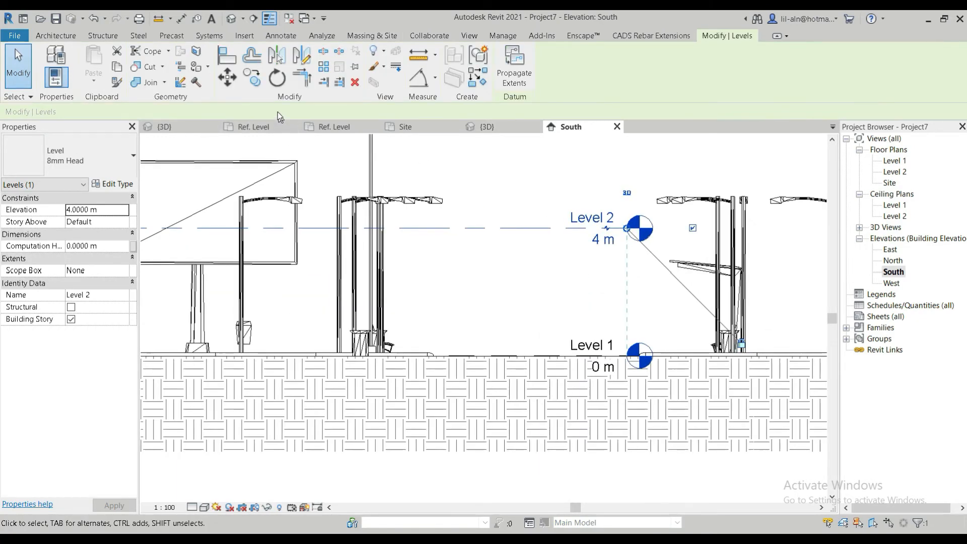
click(507, 228)
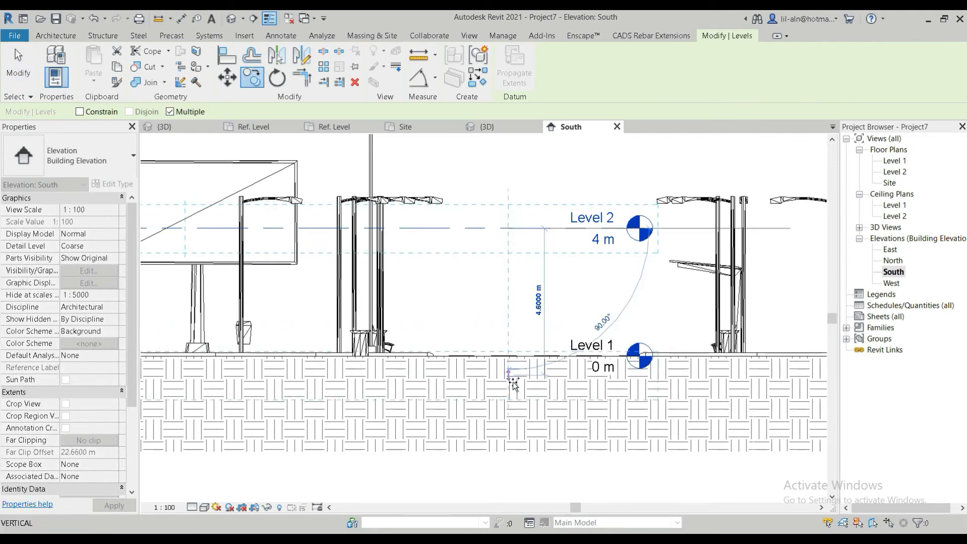
click(515, 387)
click(19, 73)
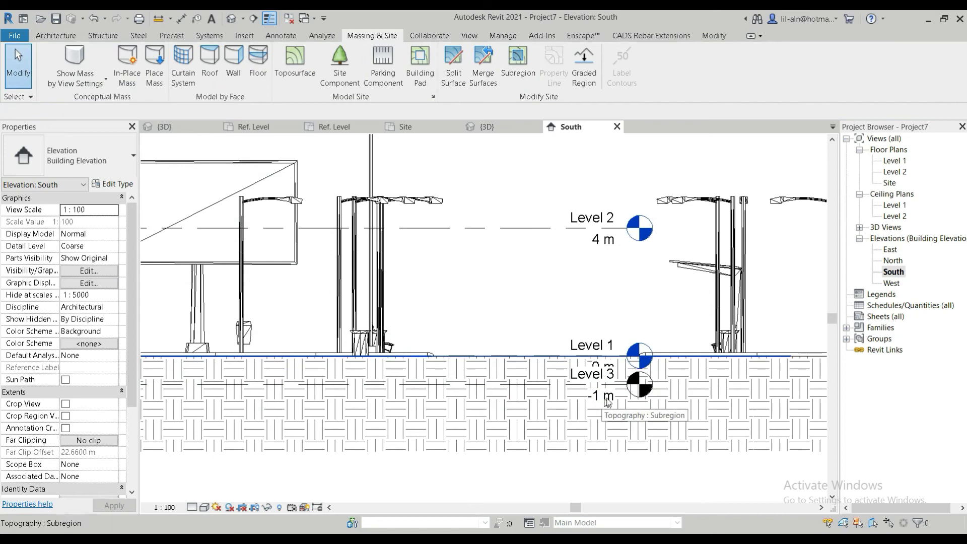
Step: Set the South elevation's visual style to Wireframe
scroll(539, 387, up, 3)
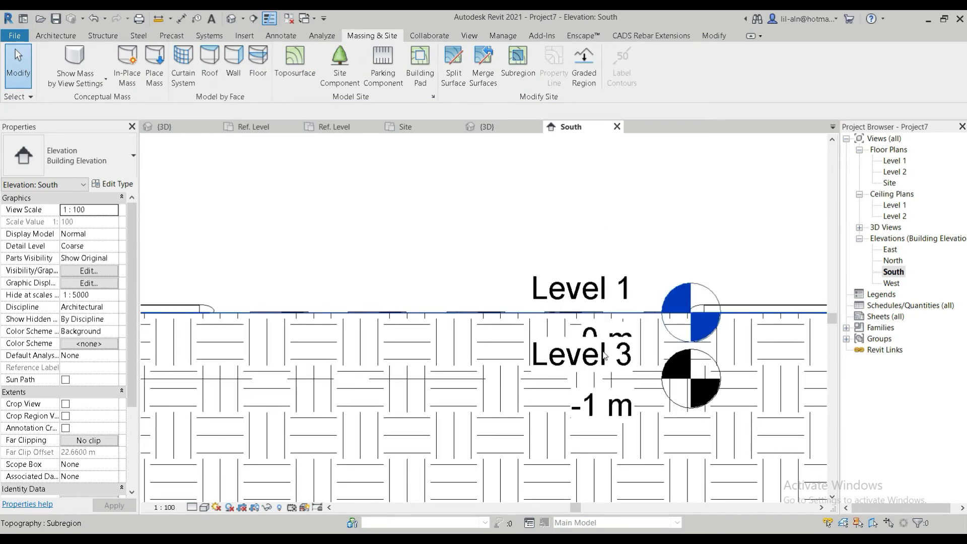
click(204, 507)
click(252, 443)
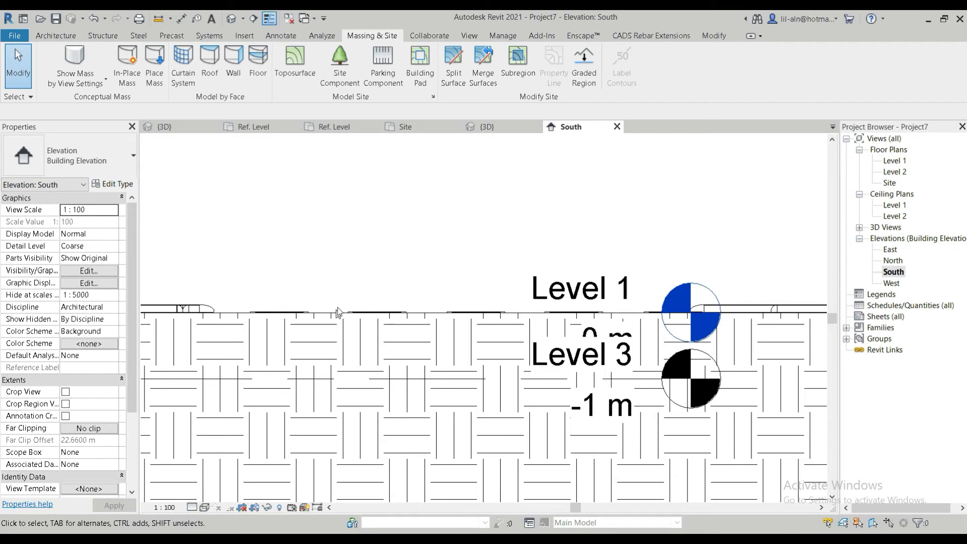
Step: Rename the new level below Level 1 as pcc level
click(605, 367)
click(606, 364)
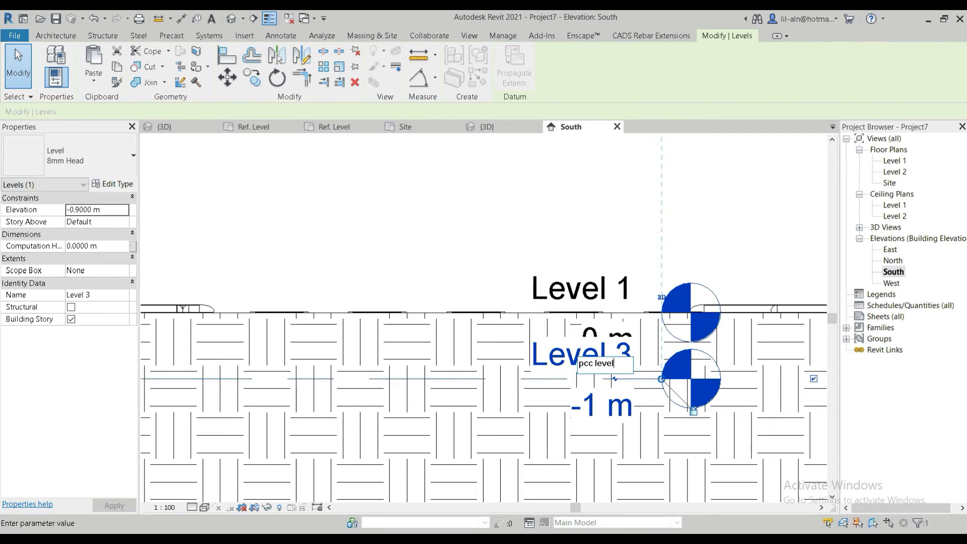
text(pcc level)
key(Return)
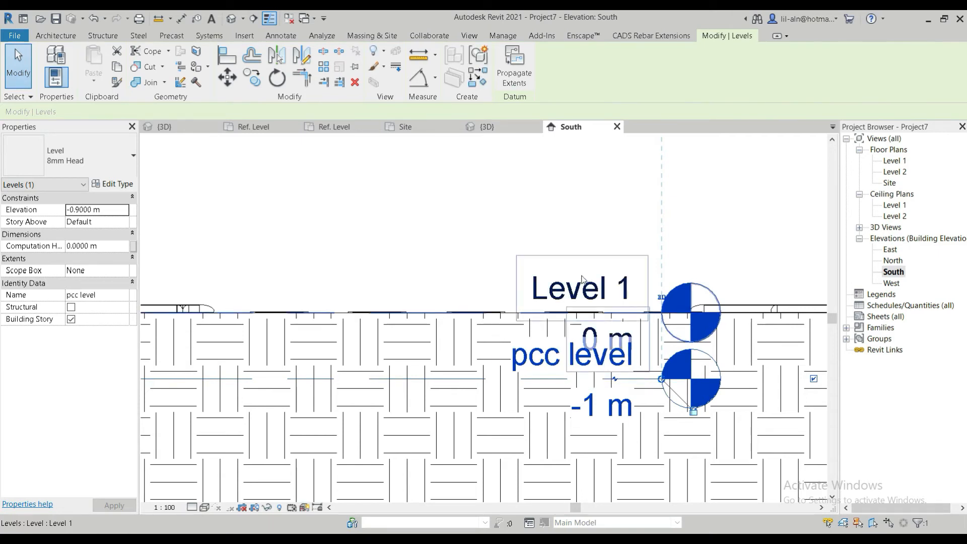
click(425, 218)
scroll(421, 215, down, 3)
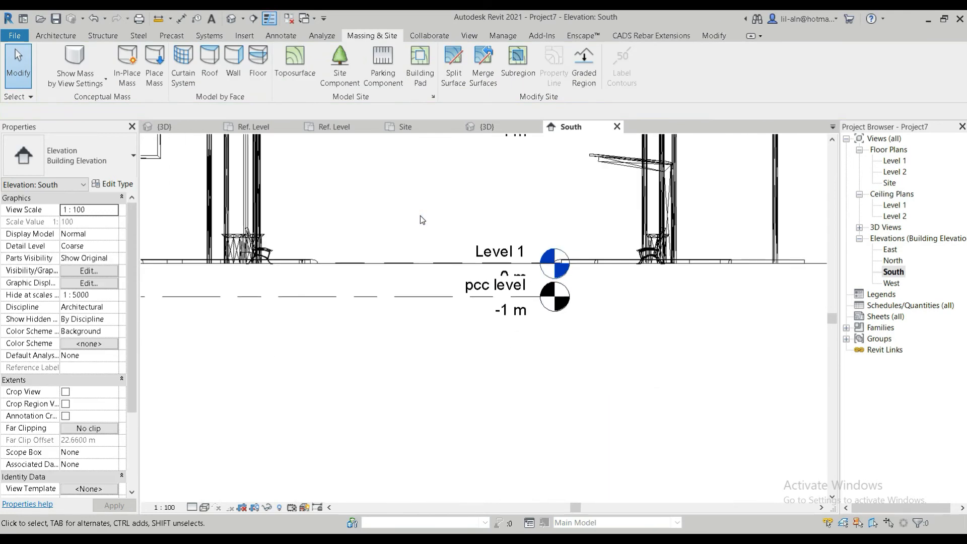
scroll(428, 252, down, 2)
middle_drag(403, 273, 408, 287)
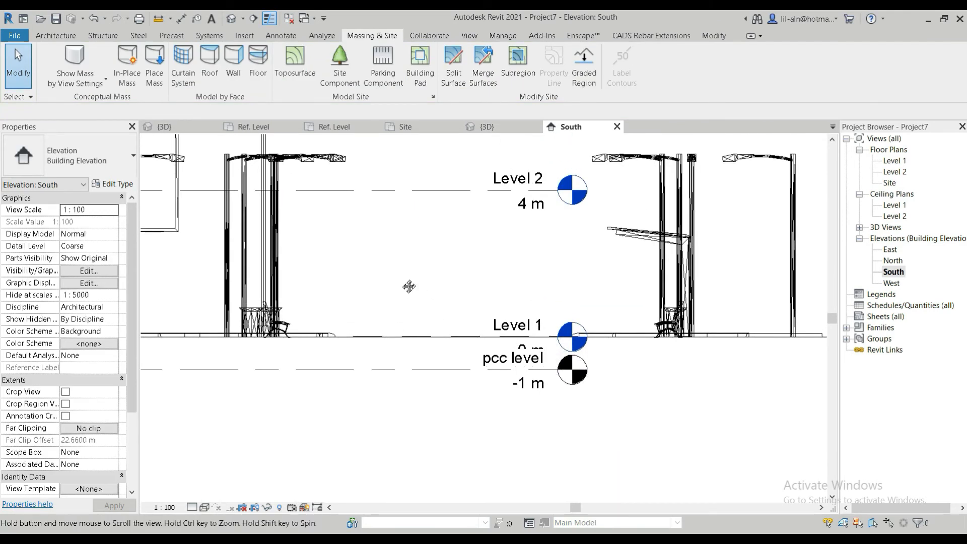
Step: In the 3D view, start a building pad with a rectangular boundary and set its level to pcc level
click(231, 18)
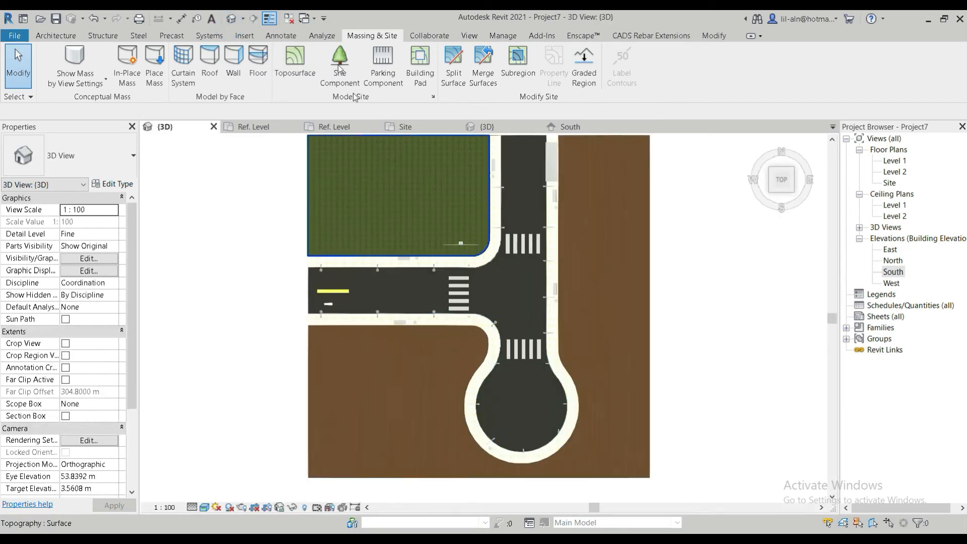
click(421, 83)
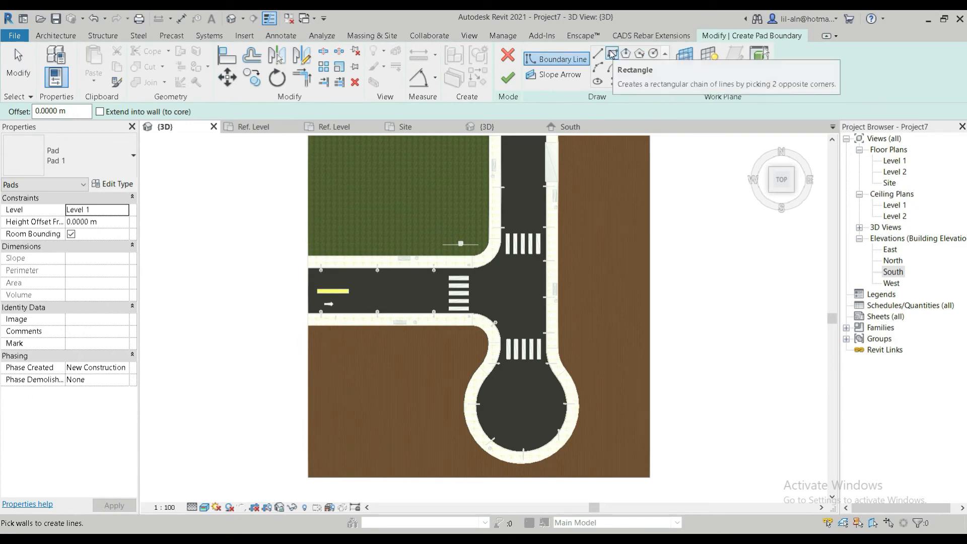
click(611, 54)
scroll(328, 367, up, 4)
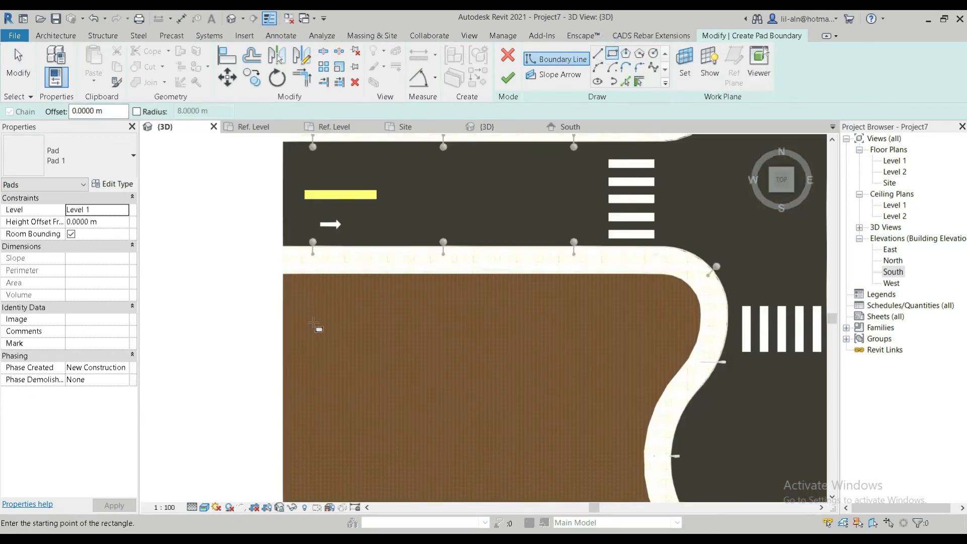
middle_drag(325, 353, 332, 339)
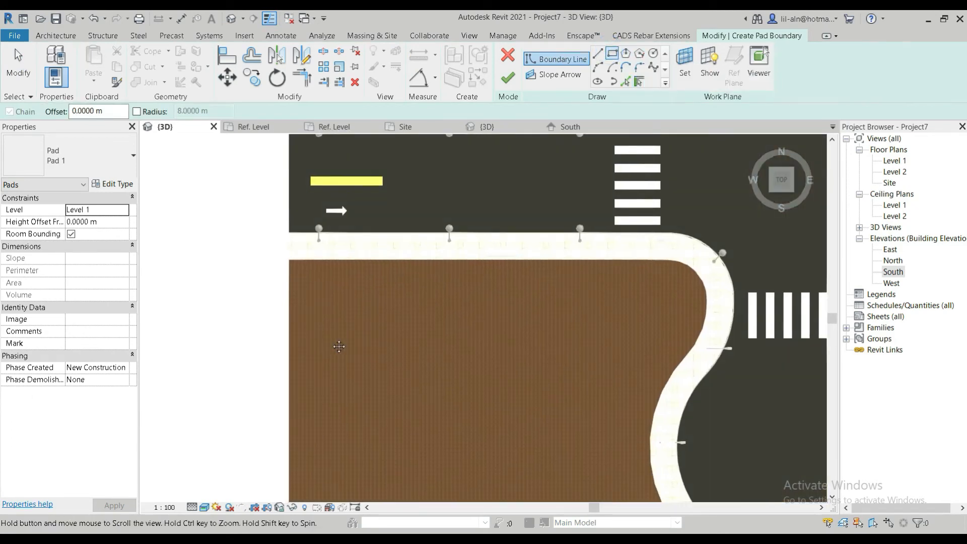
click(127, 216)
click(101, 223)
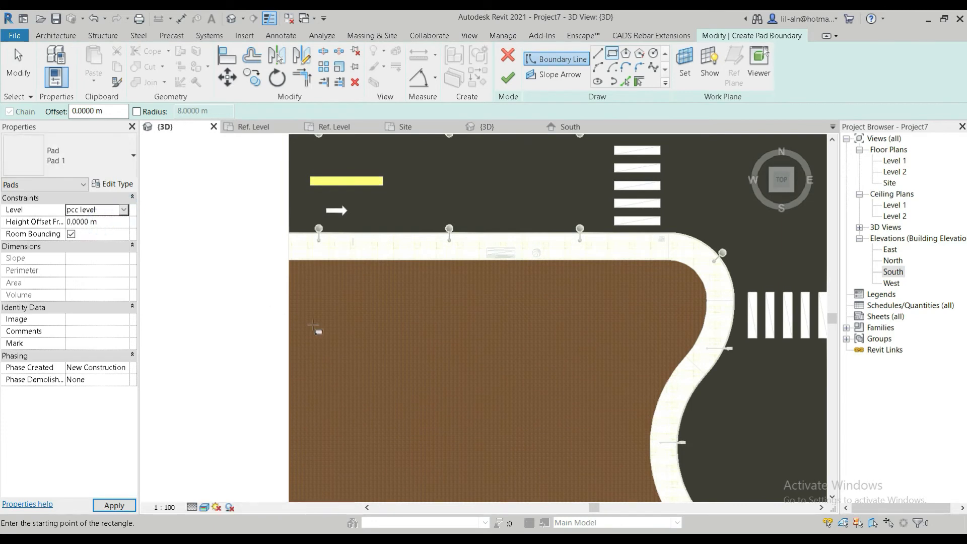
Step: Set the visual style to Wireframe and sketch a rectangular pad boundary about 7.3 m by 9.9 m on the soil south of the western sidewalk
click(308, 285)
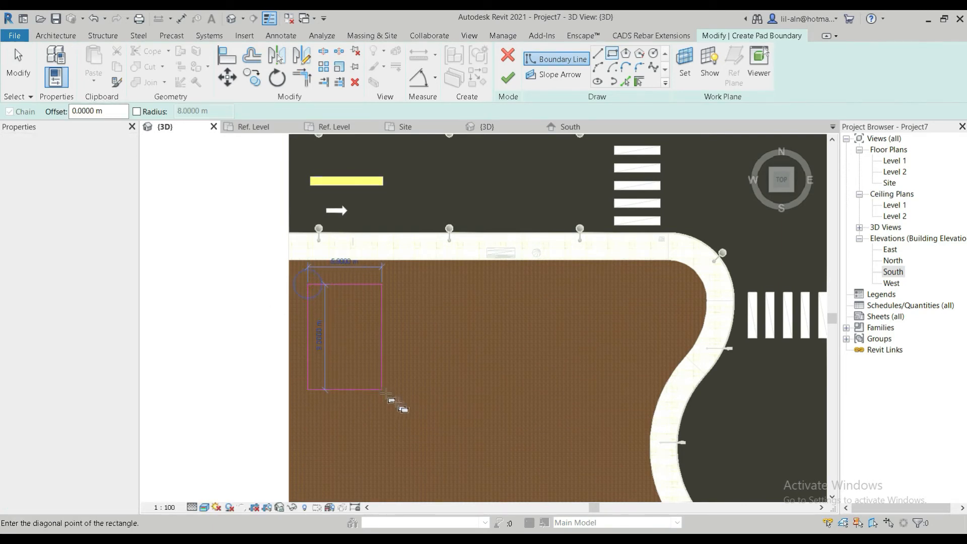
click(204, 507)
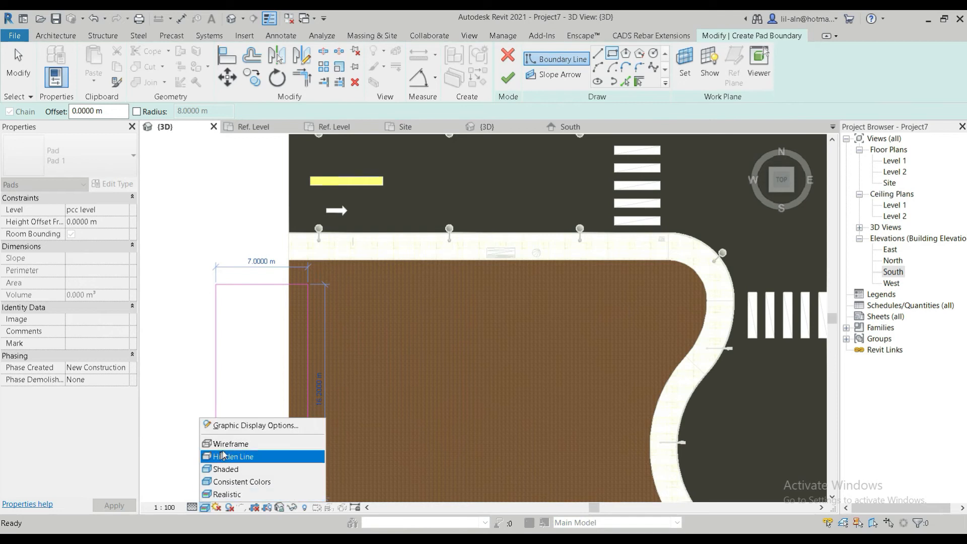
click(241, 439)
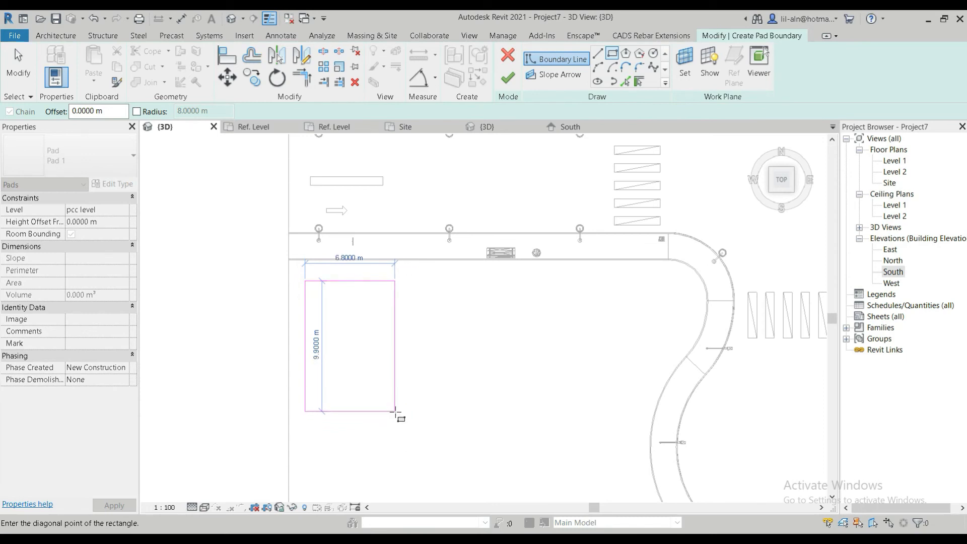
click(401, 411)
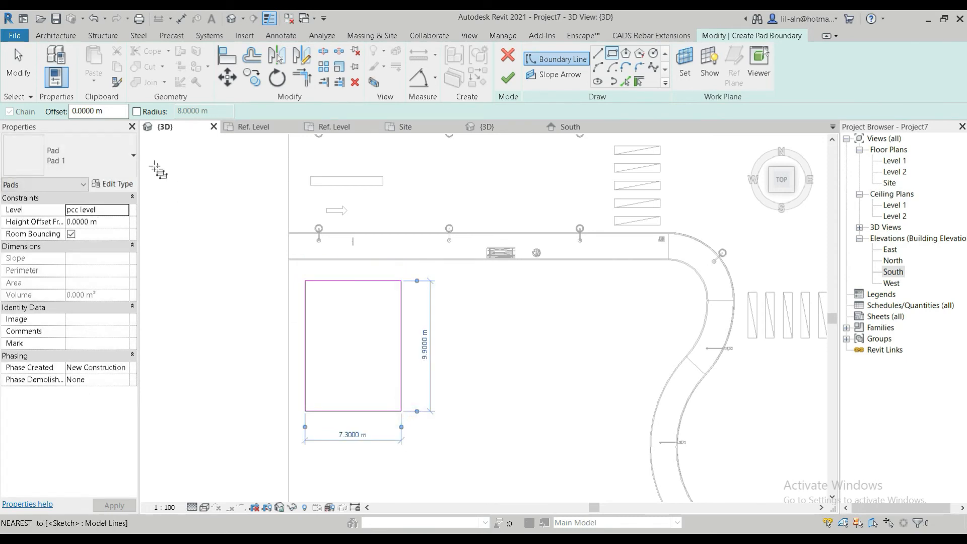
Step: Set the pad boundary's north-south length to 24.384 m (80 ft) by adjusting its north edge
click(19, 65)
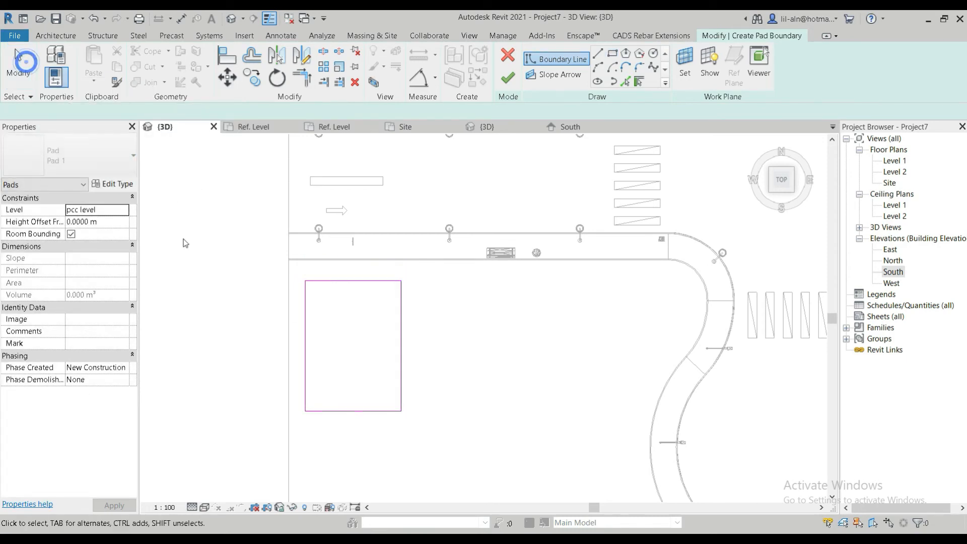
click(364, 282)
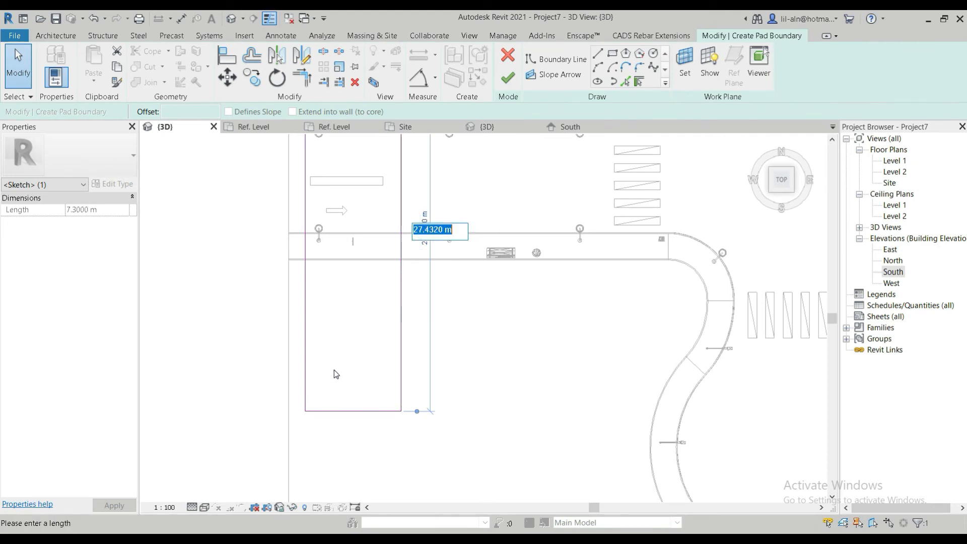
text(80)
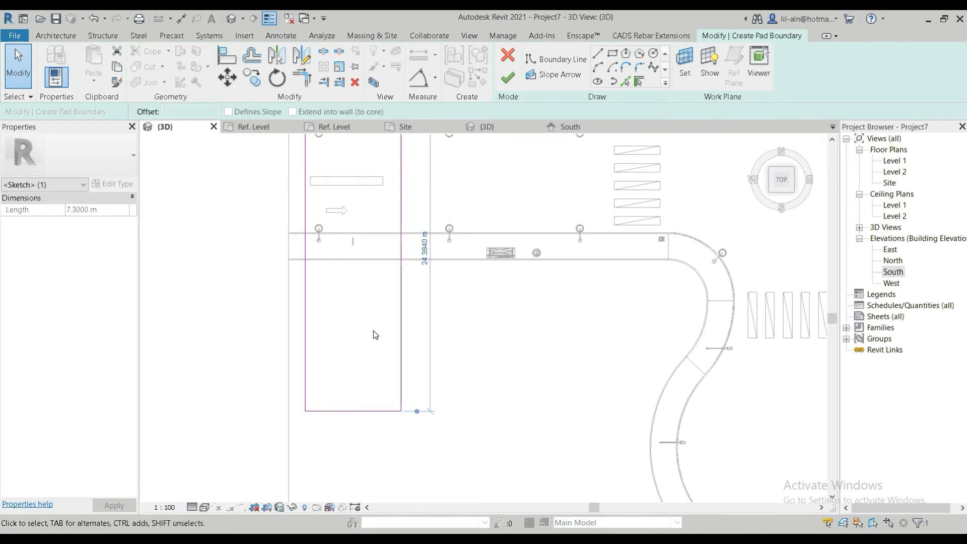
Step: Move the whole pad boundary south so that it clears the road and the southern sidewalk
scroll(373, 335, down, 3)
scroll(377, 378, down, 2)
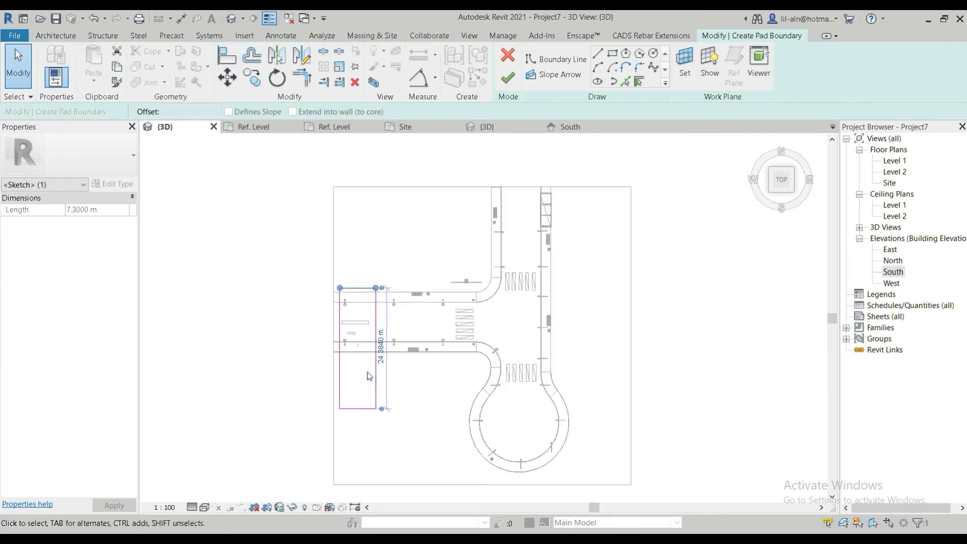
middle_drag(388, 448, 385, 403)
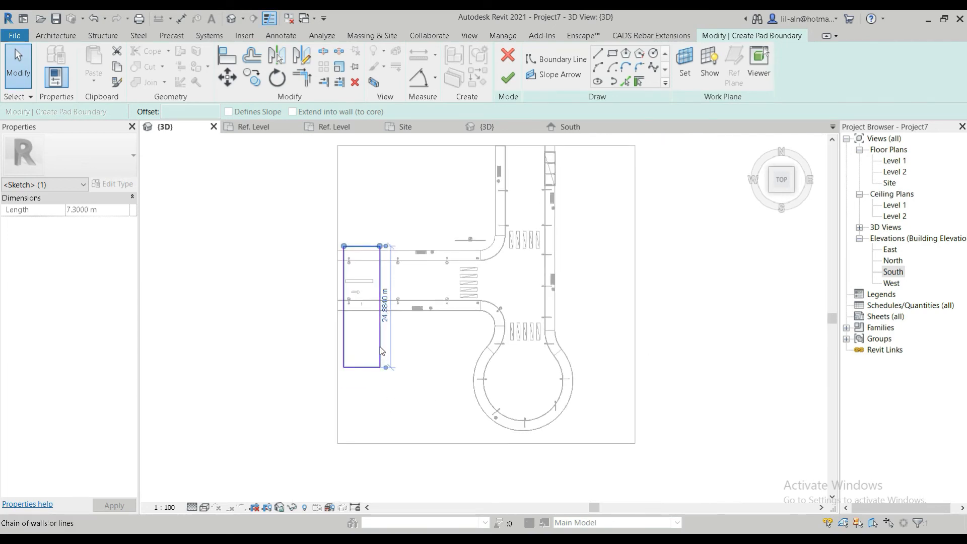
drag(387, 427, 384, 427)
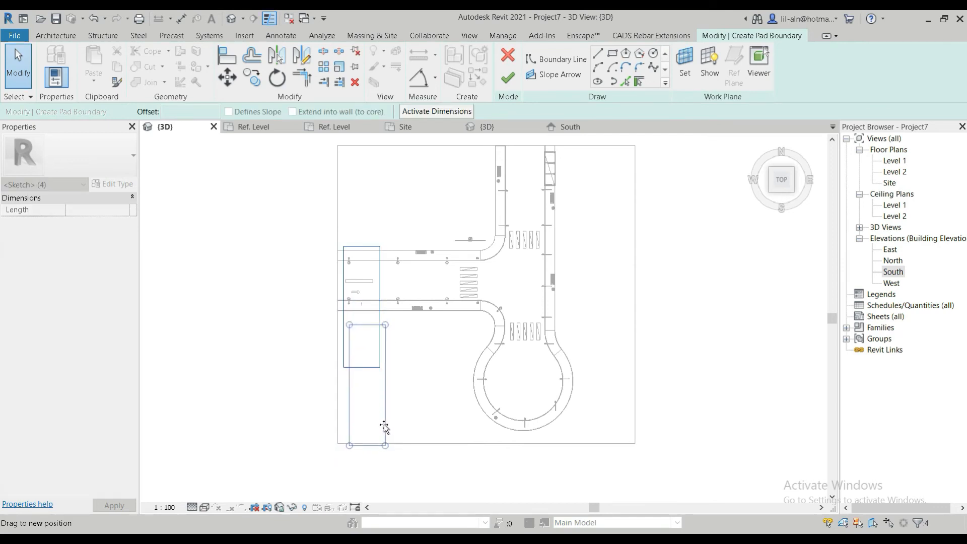
click(383, 424)
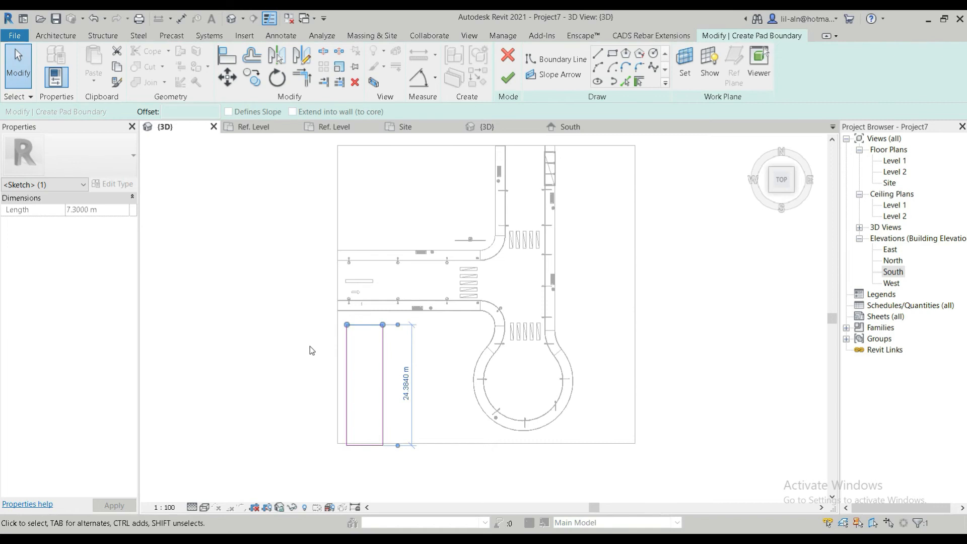
Step: Set the pad boundary's east-west width to 10.668 m by adjusting its west edge
click(347, 392)
scroll(362, 311, up, 3)
click(379, 245)
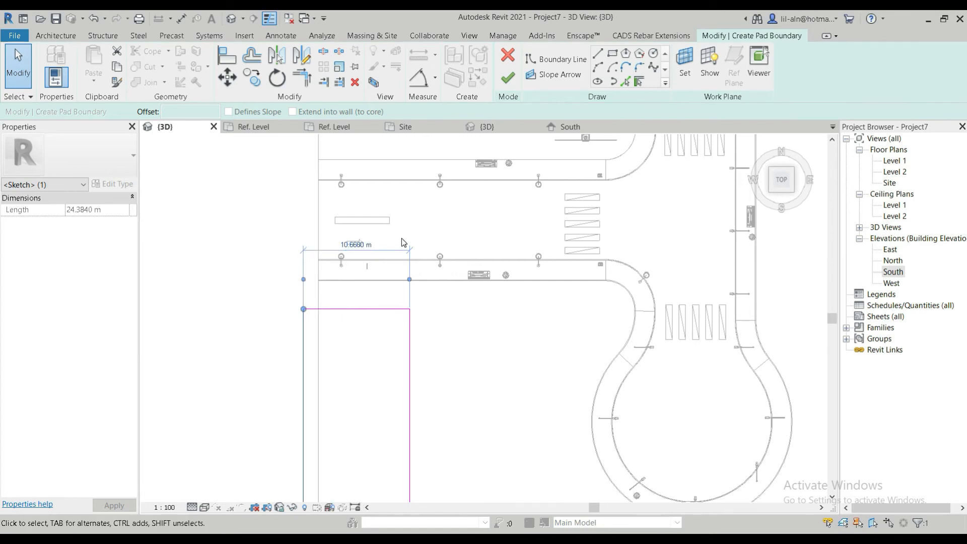
Step: Move the whole boundary rectangle inside the site's southwest corner, clear of the site edges and the sidewalk
scroll(372, 331, down, 2)
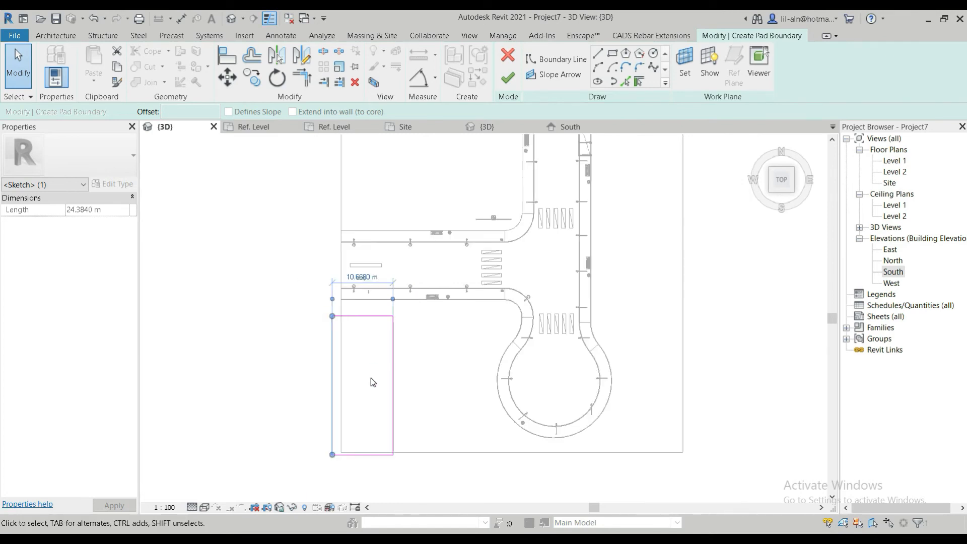
click(233, 341)
key(Tab)
drag(385, 347, 416, 348)
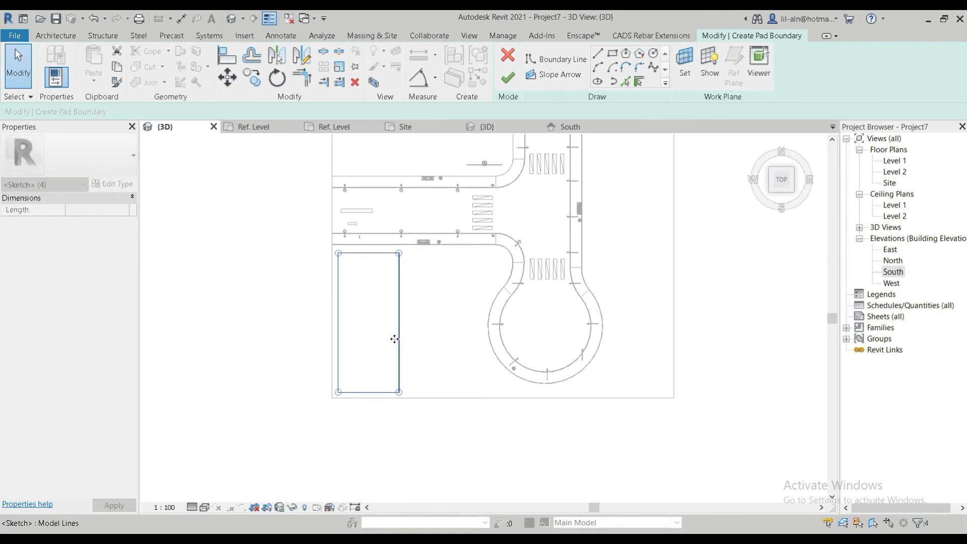
drag(394, 339, 394, 339)
middle_drag(420, 428, 406, 457)
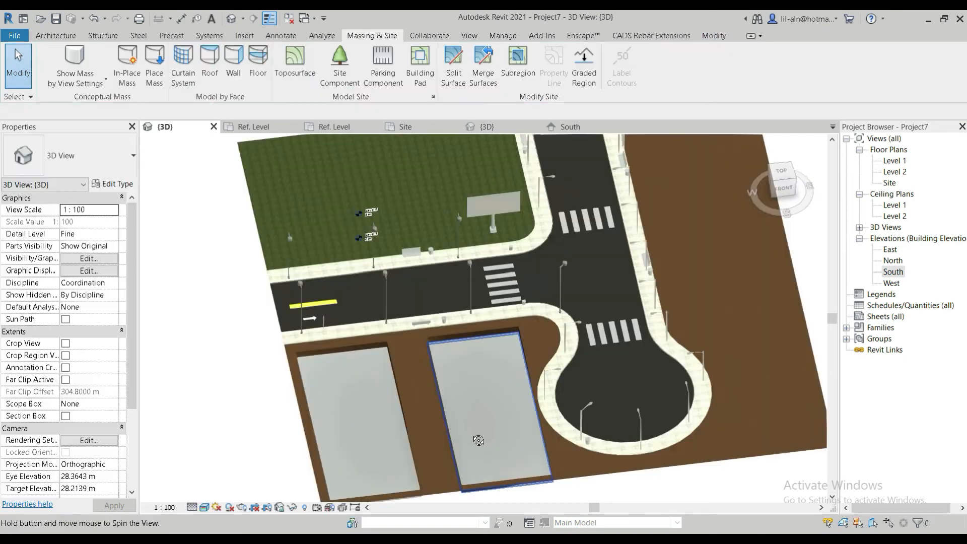
shift+middle_drag(479, 440, 451, 472)
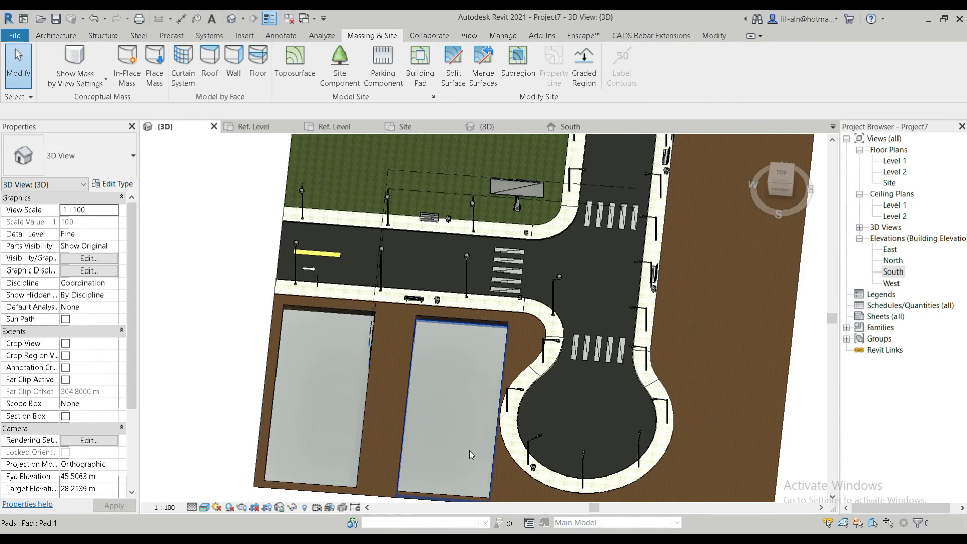
scroll(308, 320, down, 3)
shift+middle_drag(347, 334, 344, 373)
click(343, 371)
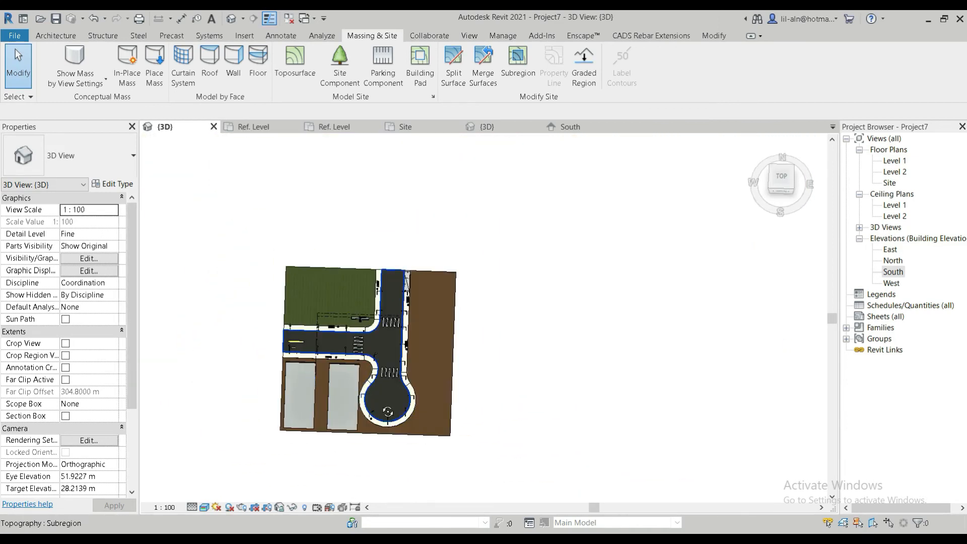
scroll(242, 209, up, 5)
Step: Start placing a component and browse to the Site folder of the English metric library to load a family
click(54, 36)
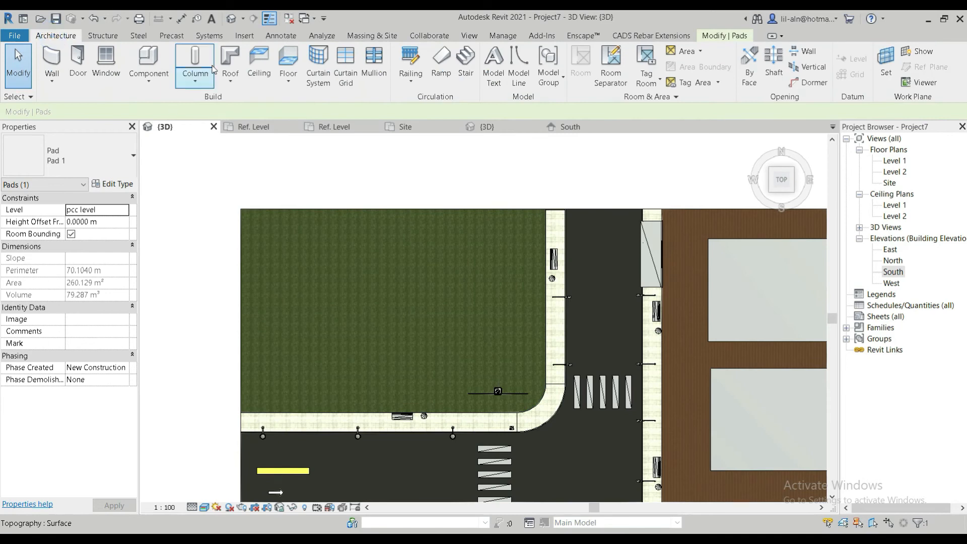
click(157, 53)
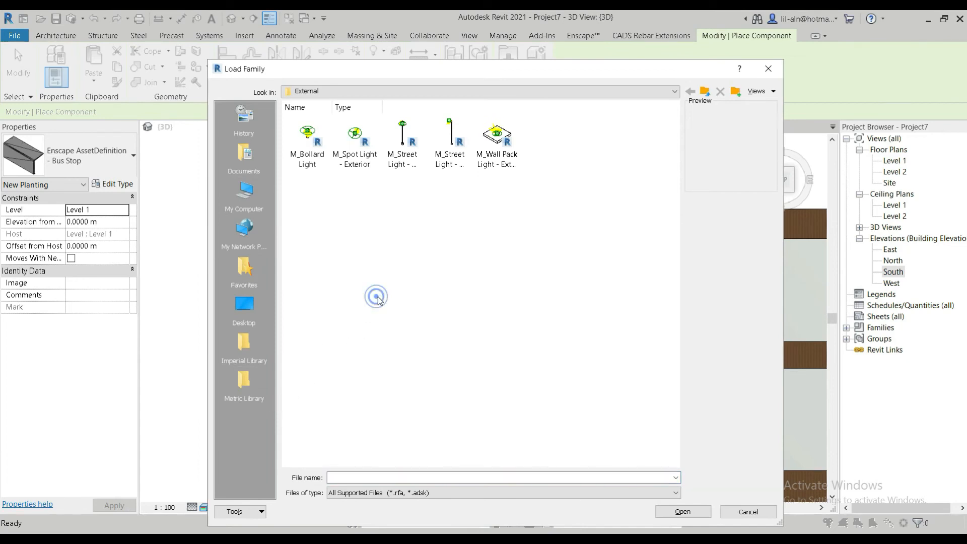
key(BackSpace)
key(BackSpace)
key(BackSpace)
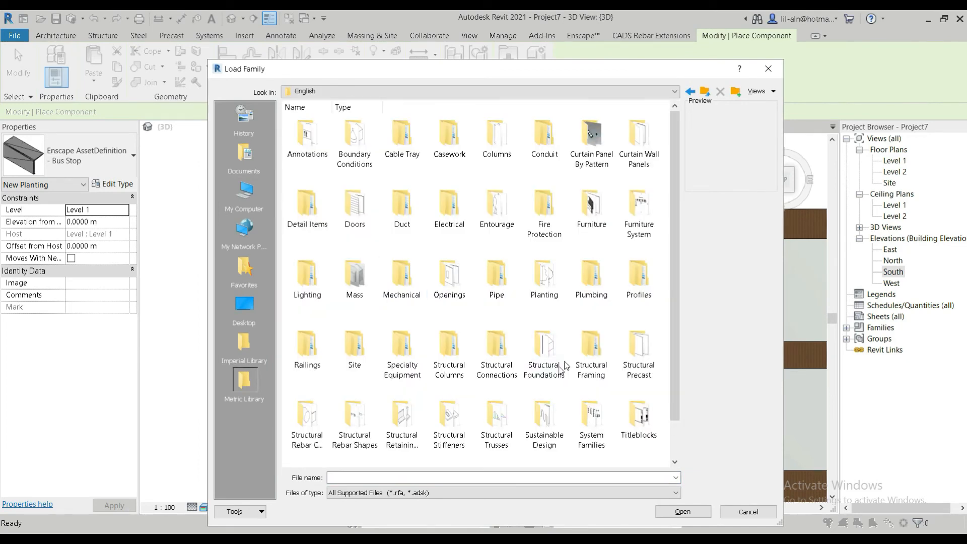
double_click(354, 347)
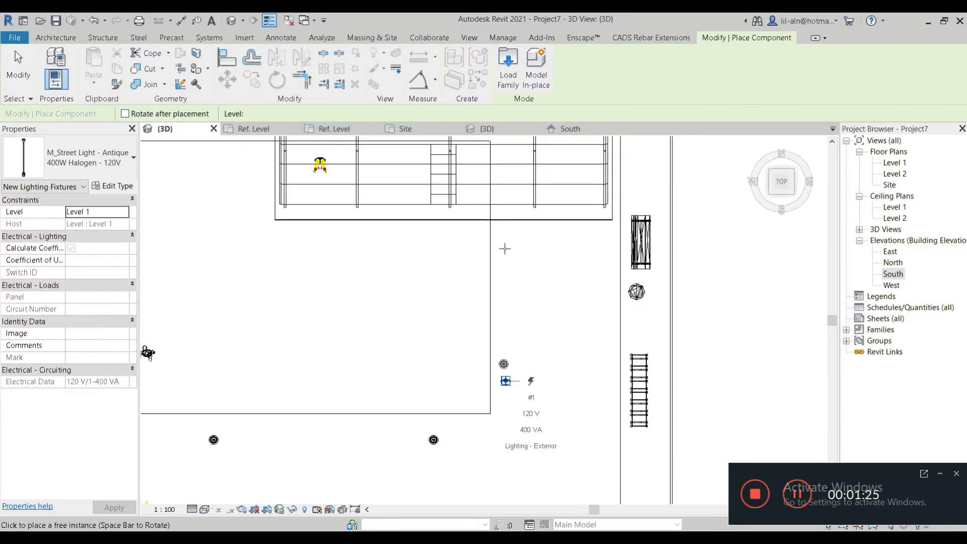
Step: Place M_Street Light - Antique 400W Halogen - 120V fixtures on Level 1 beside the basketball court's east edge
middle_drag(505, 227, 506, 248)
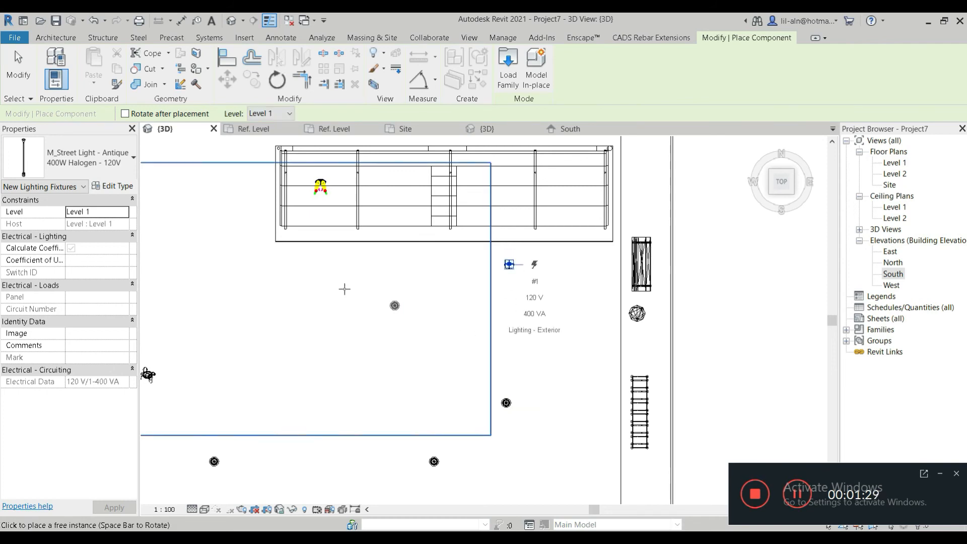
scroll(352, 364, down, 3)
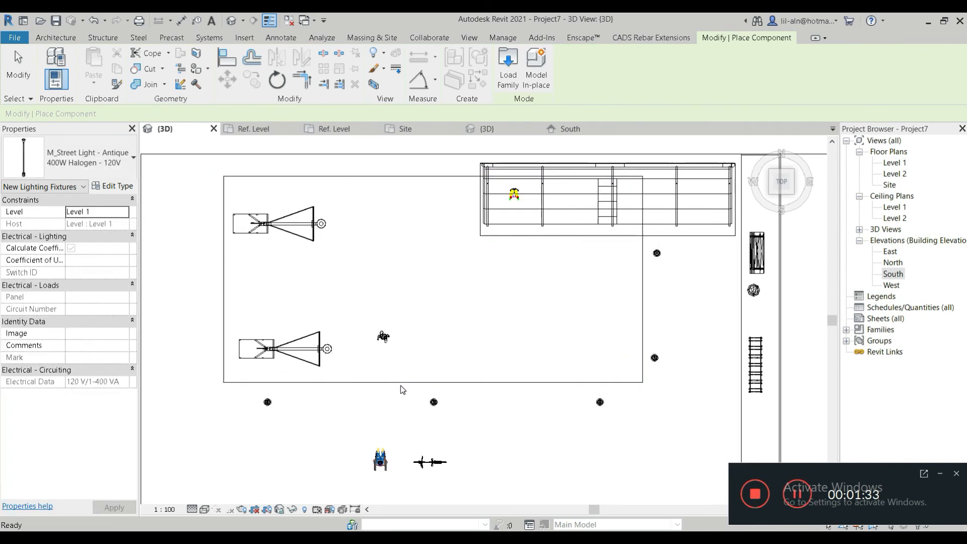
key(Escape)
shift+middle_drag(403, 295, 540, 416)
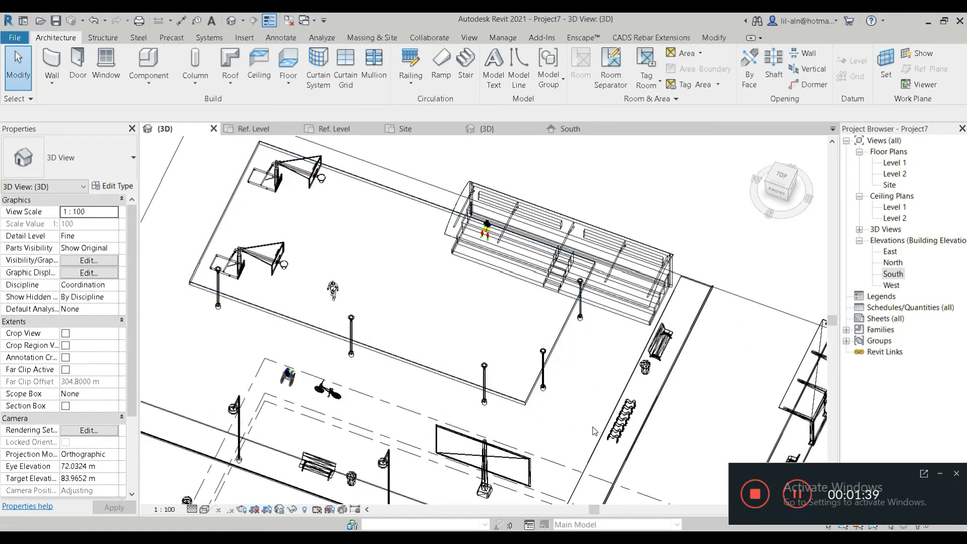
click(938, 477)
scroll(478, 400, down, 4)
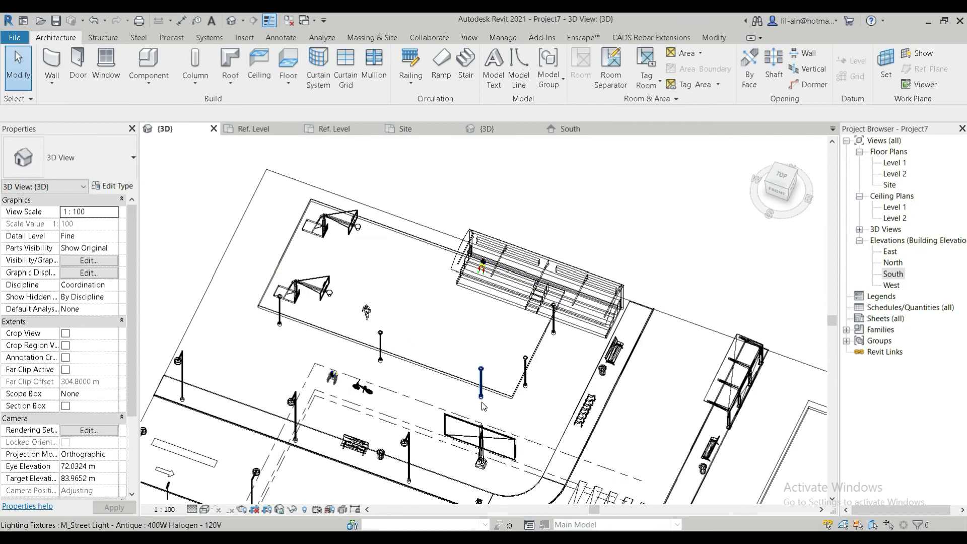
middle_drag(456, 355, 404, 225)
Step: Switch to Enscape and examine the night scene around the billboard, basketball court, street lights, crosswalks and building pads
mouse_move(513, 526)
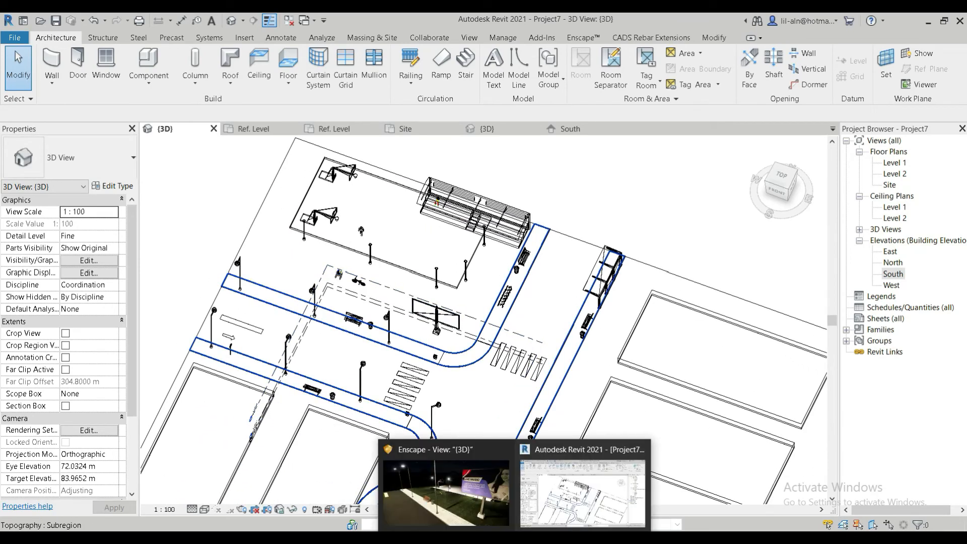
click(473, 504)
drag(462, 378, 685, 388)
key(w)
key(w)
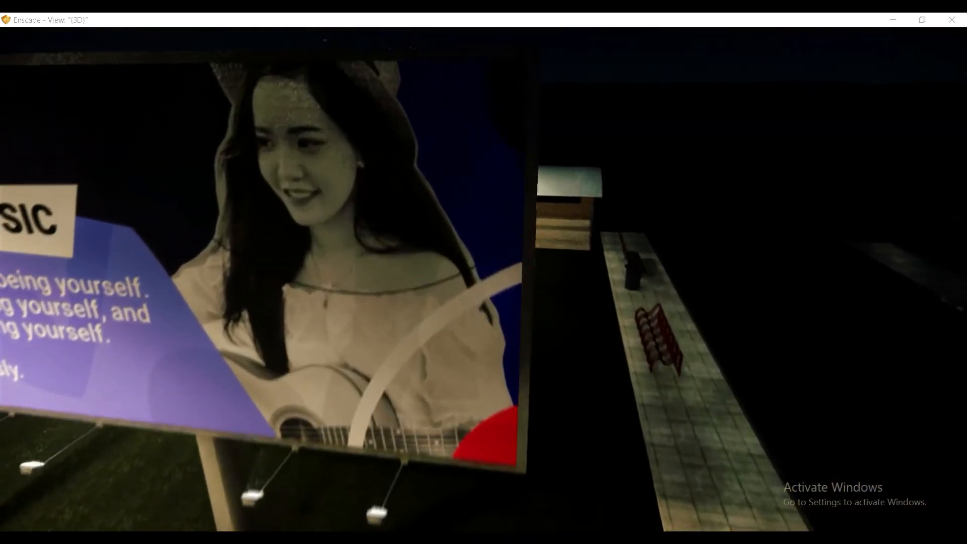
key(e)
key(w)
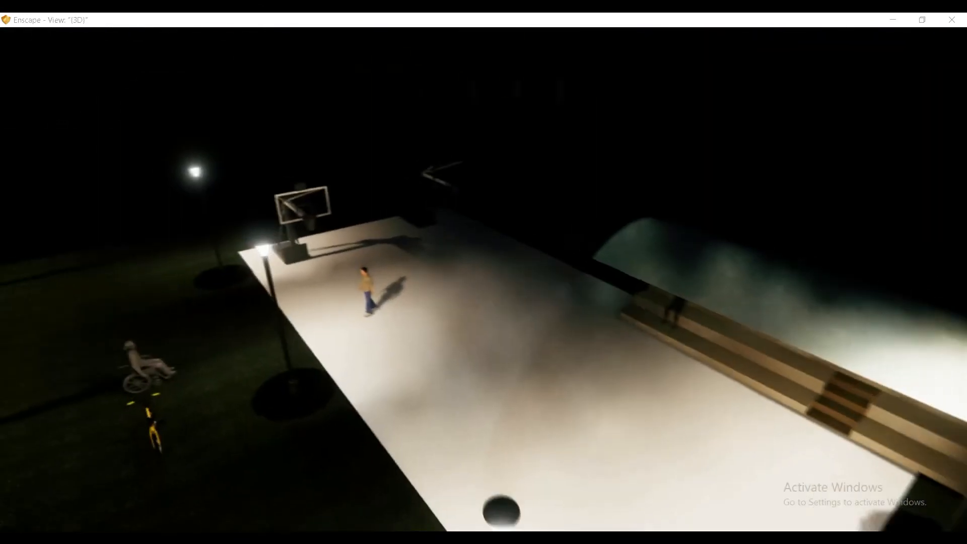
key(w)
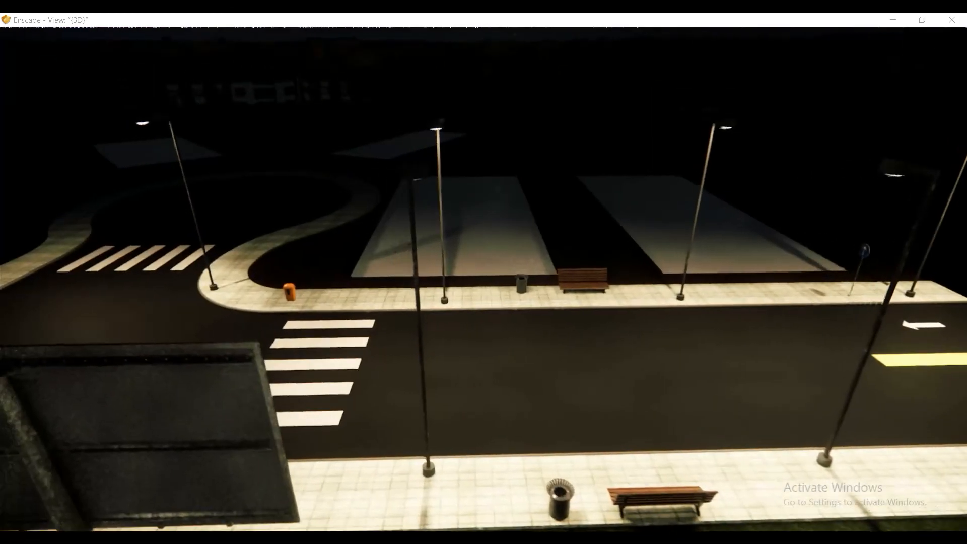
drag(896, 332, 687, 348)
key(e)
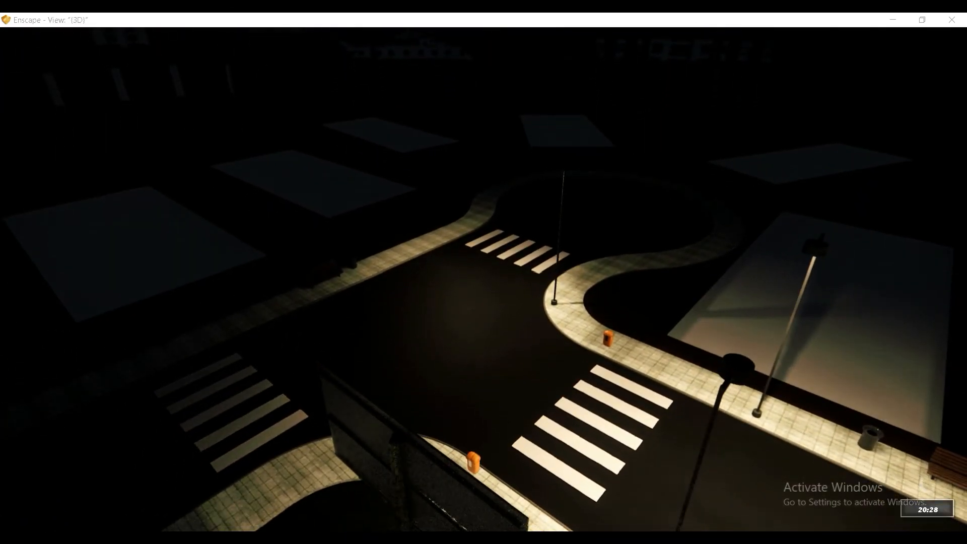
Step: Advance the Enscape scene's time of day to daylight and examine the roads, crosswalks, building pads, billboard and bus shelter from above
key(shift+u)
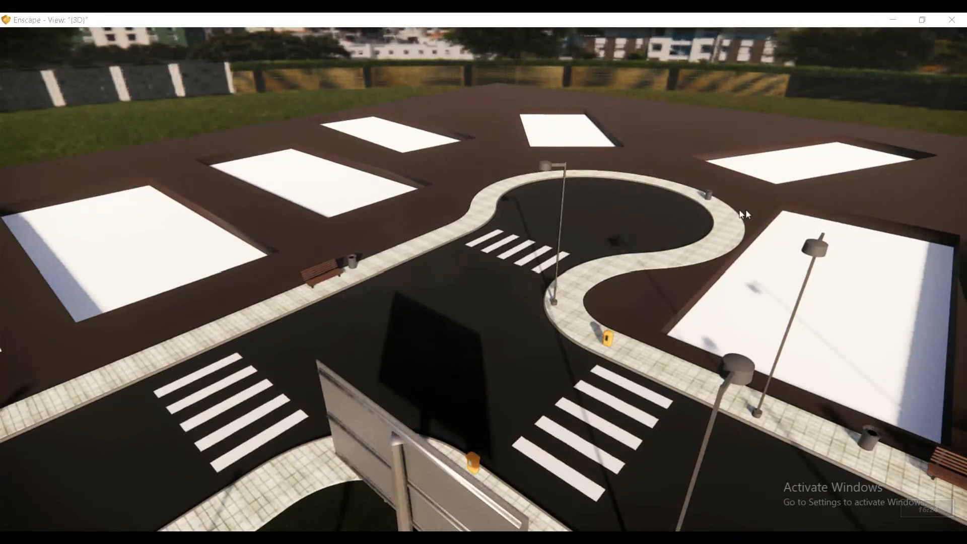
key(d)
key(s)
drag(745, 210, 167, 236)
key(s)
key(d)
key(w)
key(w)
key(d)
key(d)
key(w)
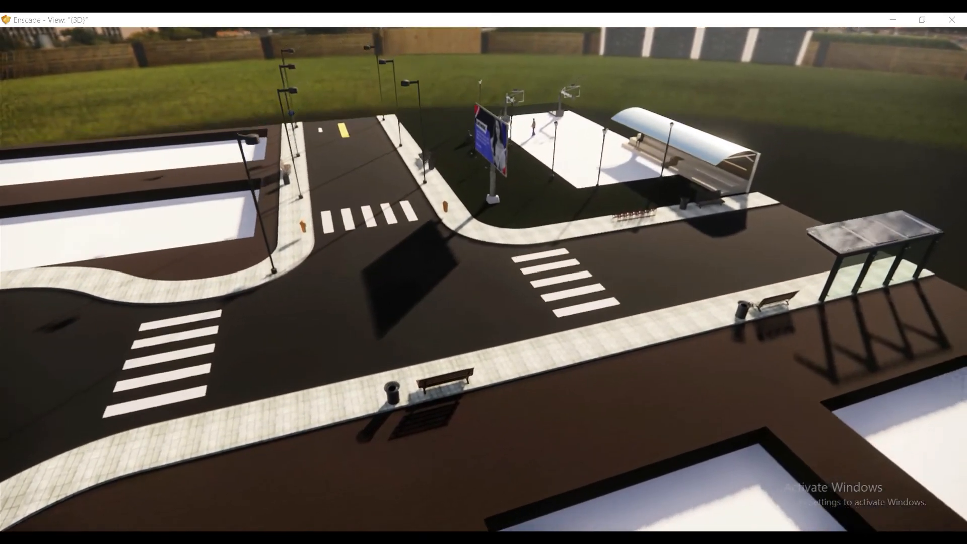
key(w)
drag(484, 272, 372, 272)
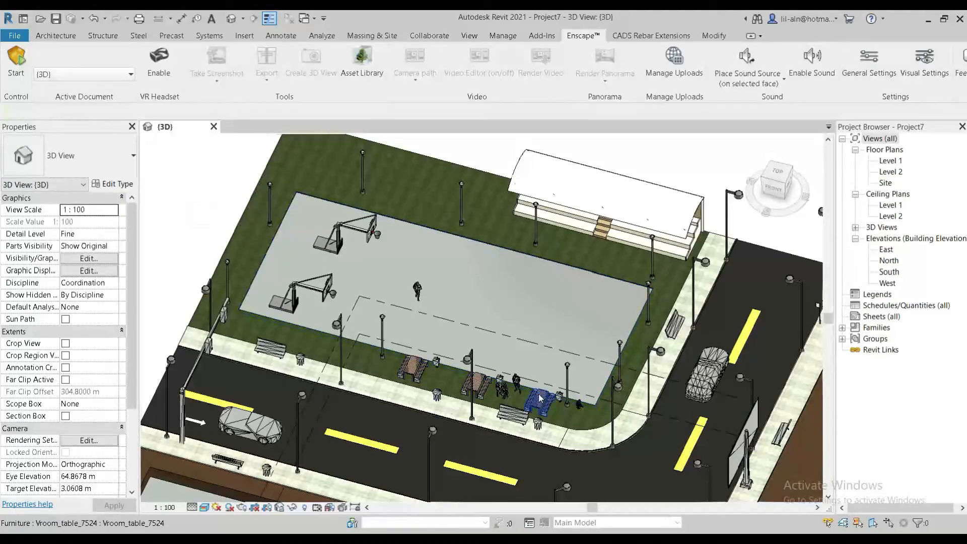
Step: In Revit, move the Car 51 asset a short distance north along the road east of the basketball court
shift+middle_drag(540, 398, 527, 461)
scroll(530, 234, up, 3)
scroll(531, 235, down, 4)
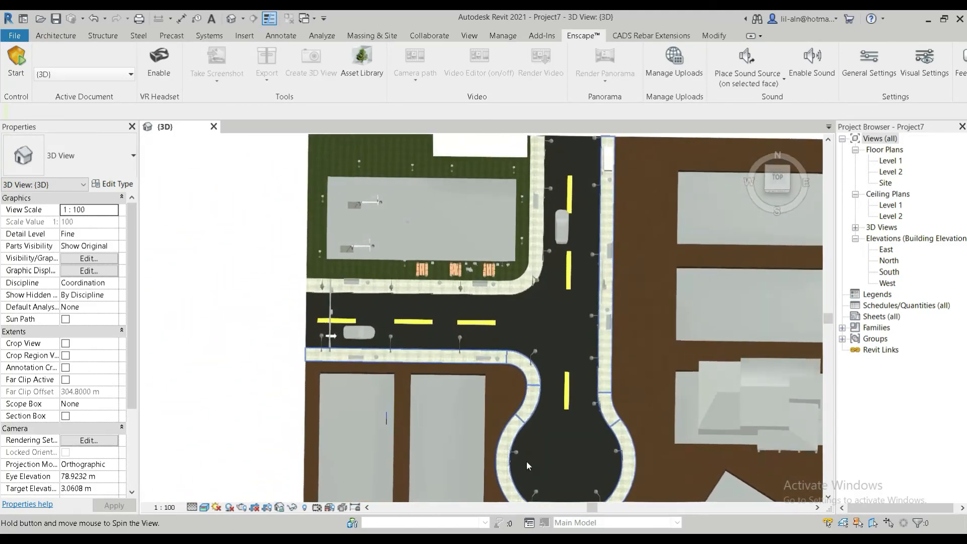
click(559, 237)
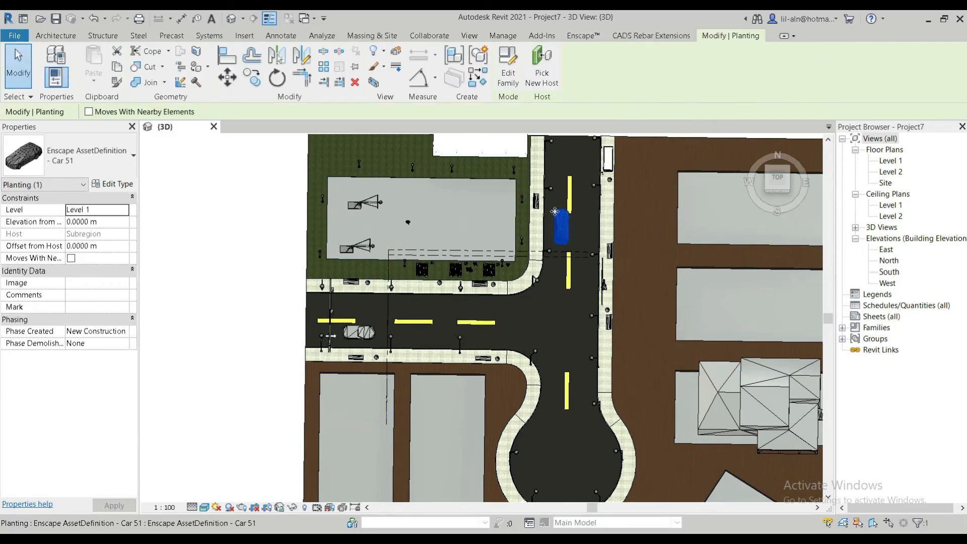
drag(555, 211, 555, 208)
click(267, 250)
scroll(299, 287, down, 2)
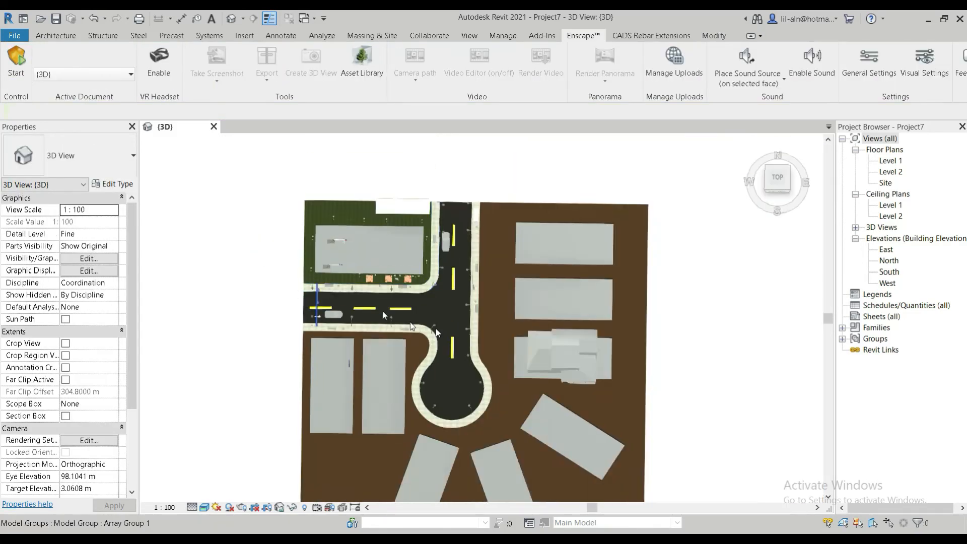
shift+middle_drag(494, 327, 413, 216)
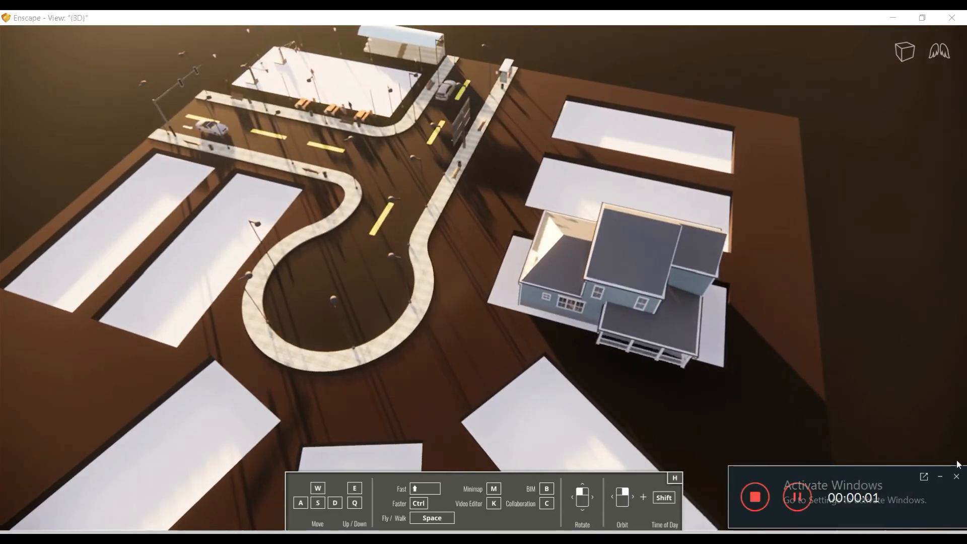
Step: Switch to Enscape, set the time of day to about 12:59, and examine the picnic tables and basketball court up close
click(940, 477)
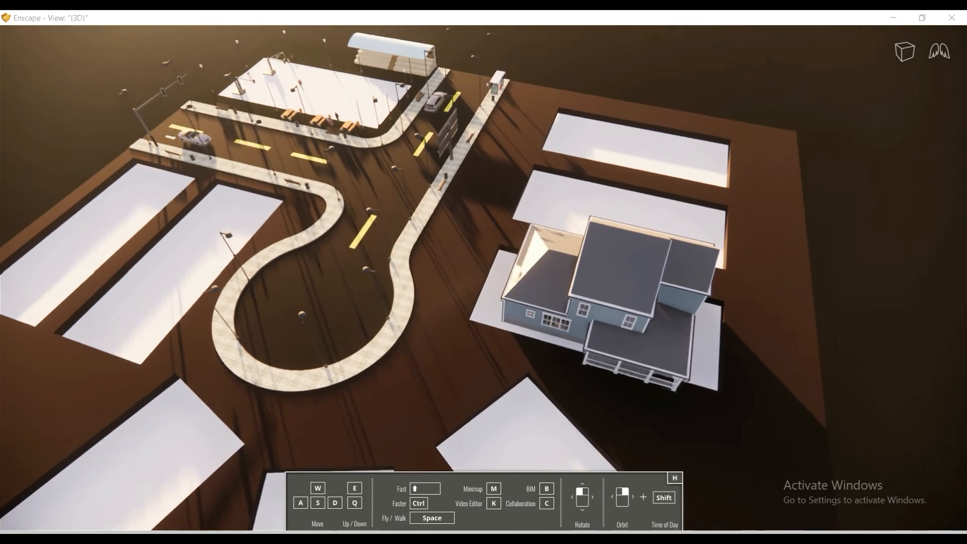
key(w)
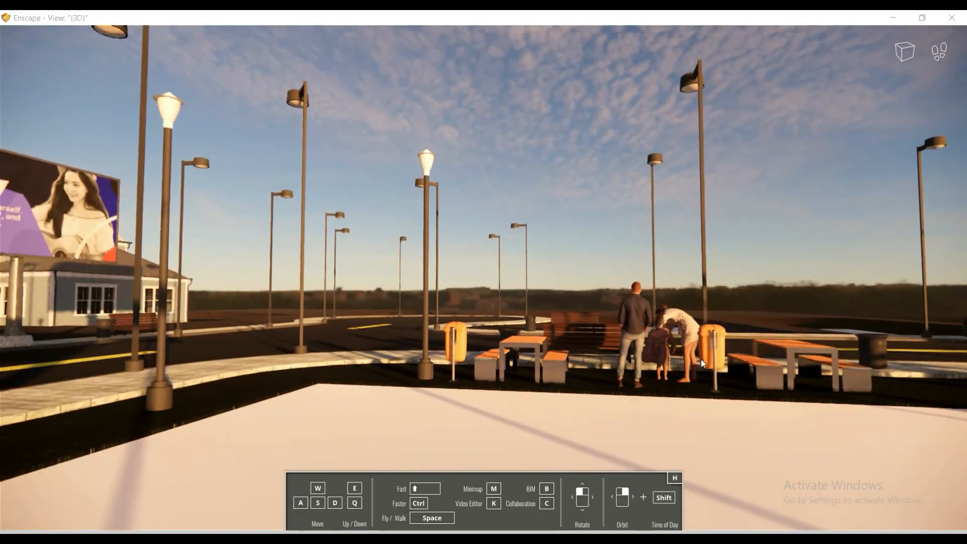
shift+right_drag(700, 358, 650, 358)
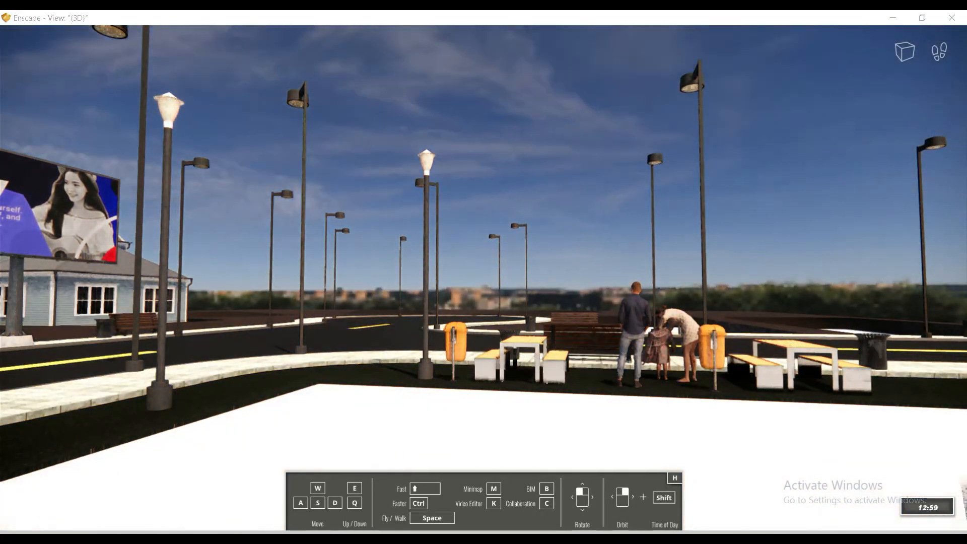
right_drag(672, 314, 322, 302)
key(w)
drag(378, 322, 597, 322)
key(a)
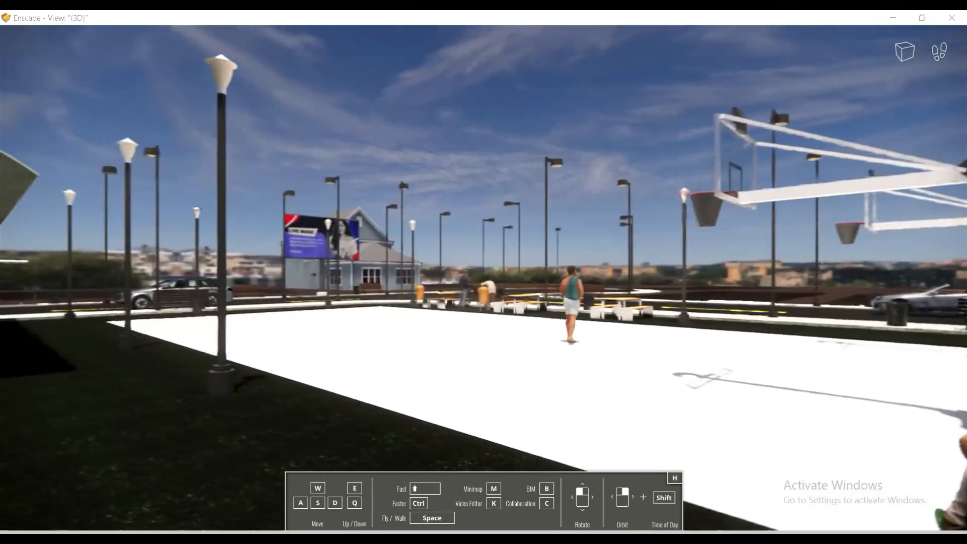
Step: Turn the time of day back to about 06:42 and view the court, roads and house from above at sunrise
key(u)
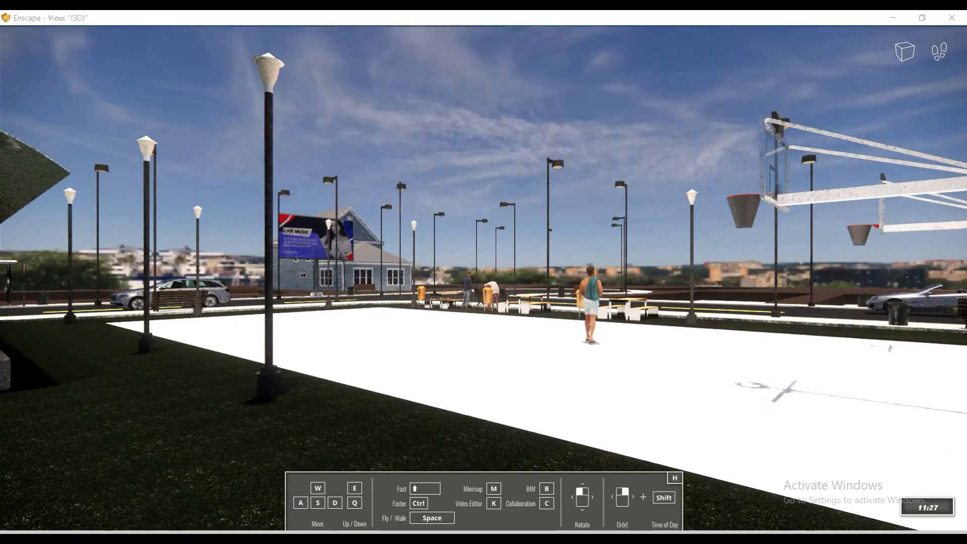
key(u)
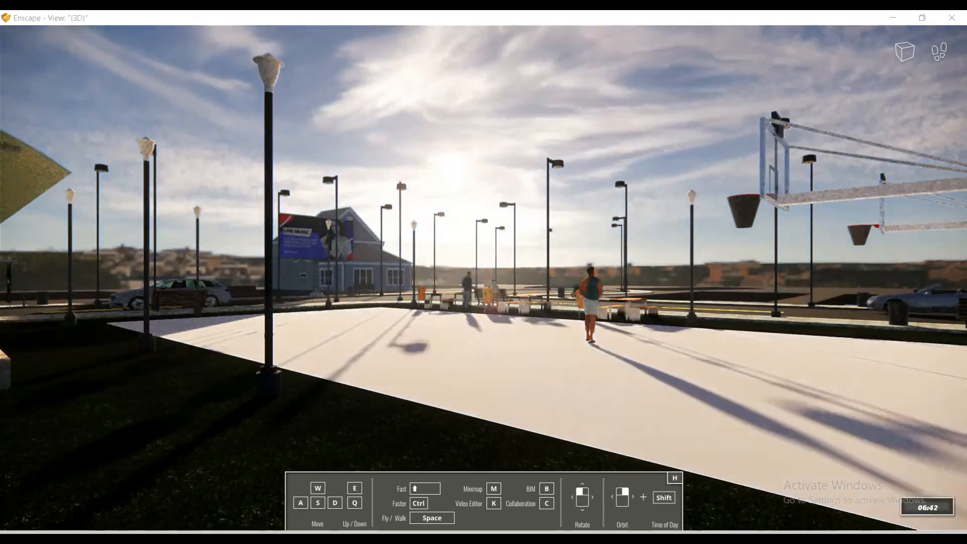
key(d)
drag(579, 326, 622, 355)
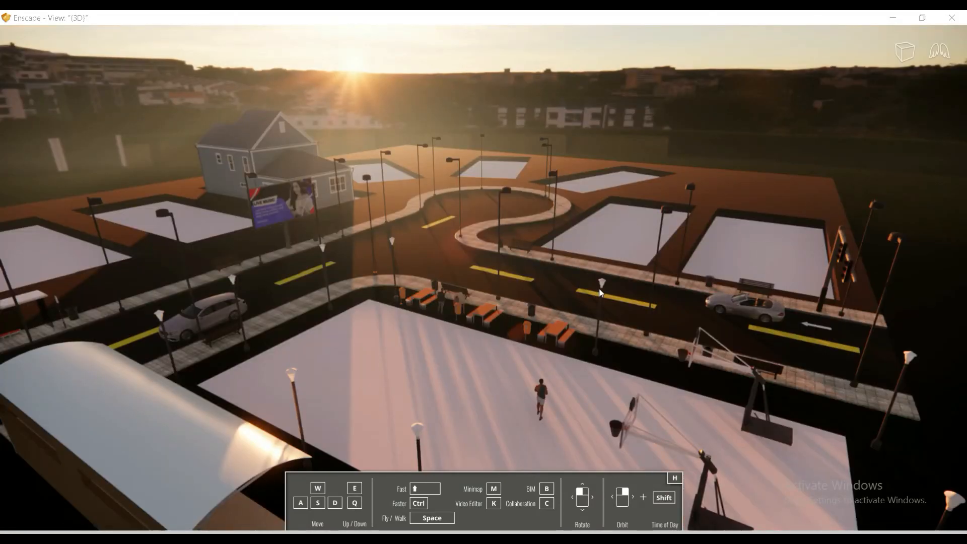
Step: Turn the time of day back to about 05:06 and examine the lit court, street, traffic signal, billboard and house in the dark
key(u)
key(u)
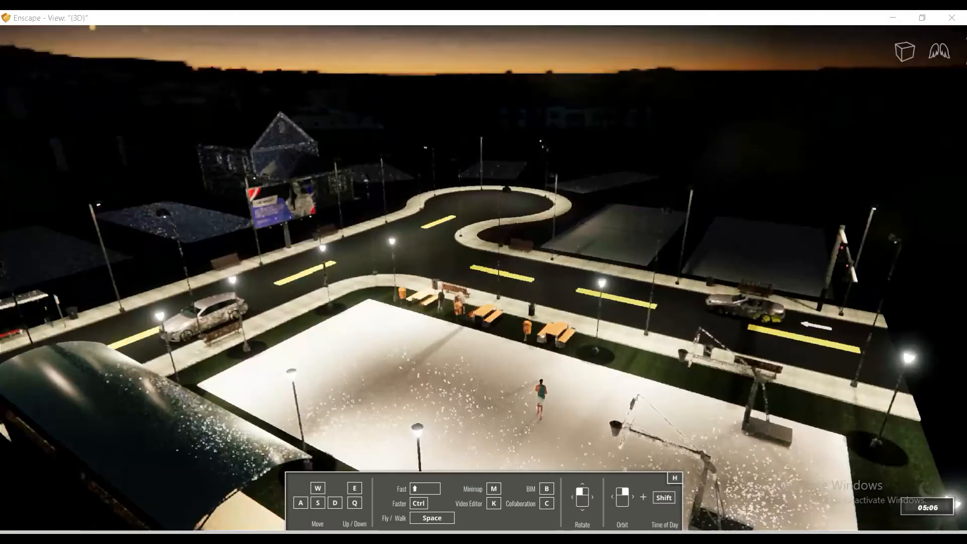
drag(587, 292, 567, 327)
key(w)
key(d)
key(w)
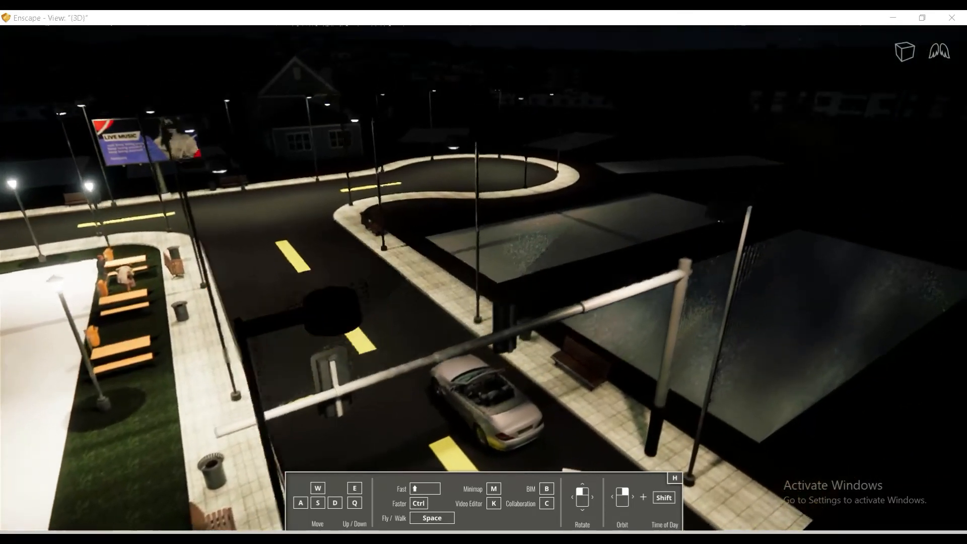
key(w)
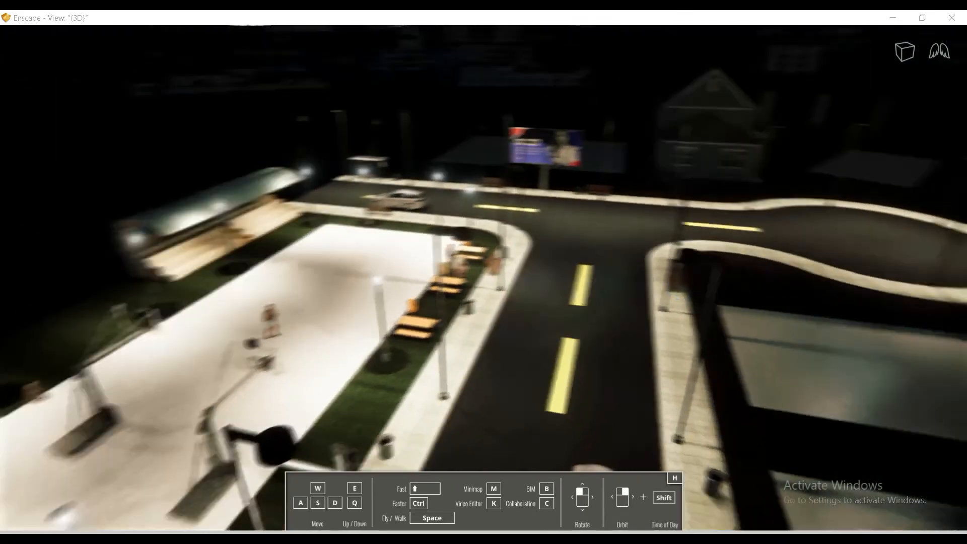
key(d)
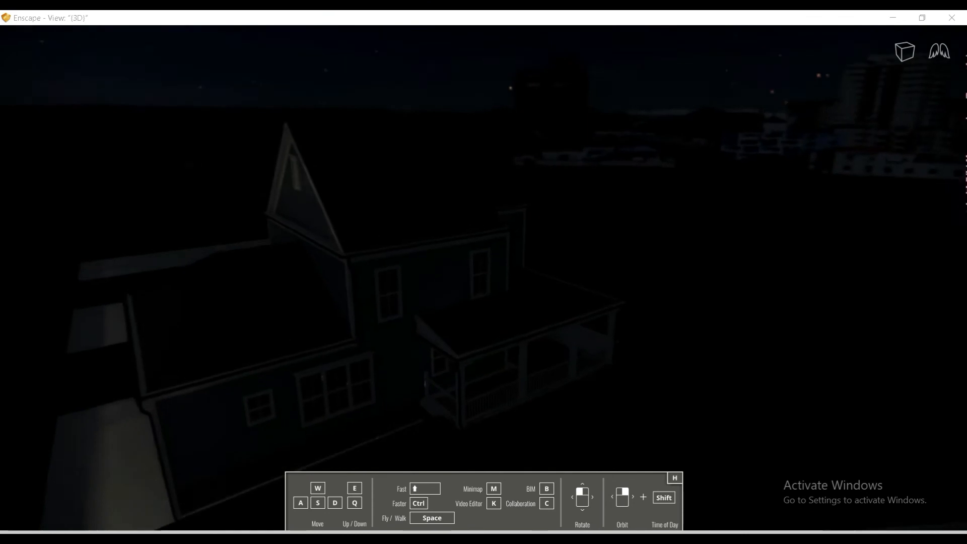
key(a)
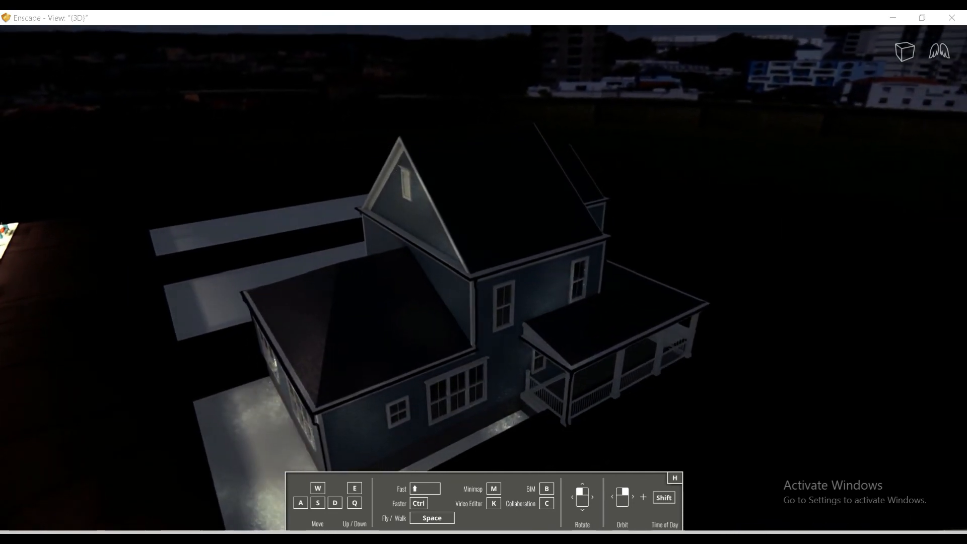
key(a)
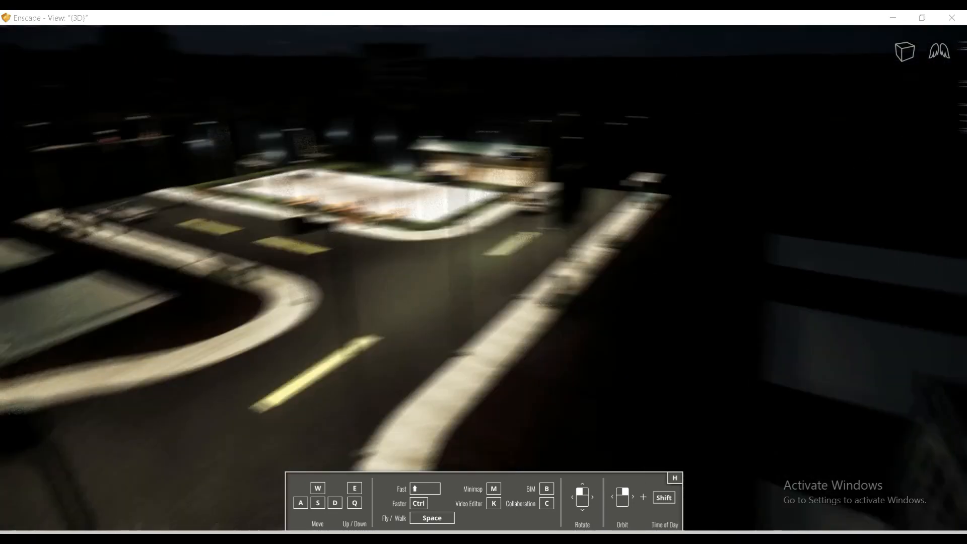